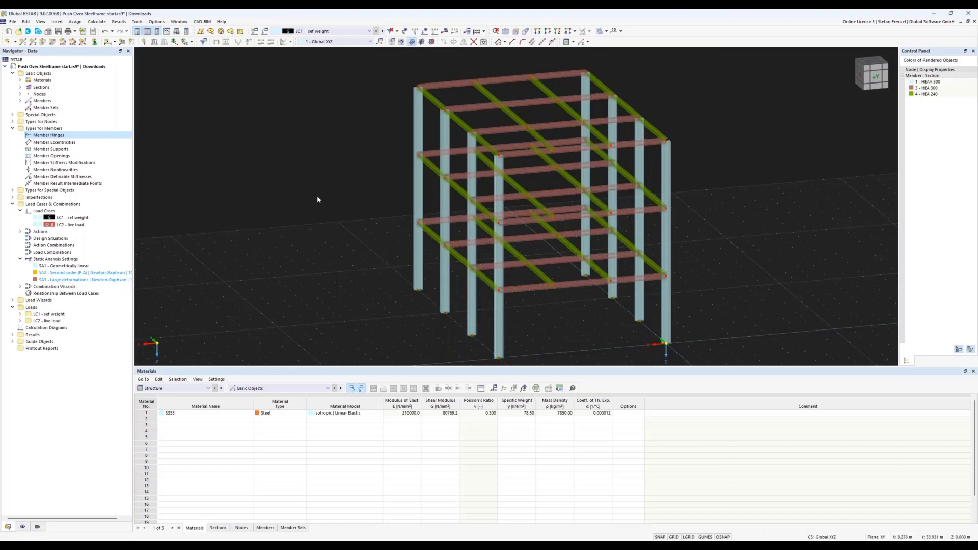
Enlarge the display size of the nodal support symbols at the column bases.
scroll(316, 196, "down", 5)
scroll(562, 188, "up", 2)
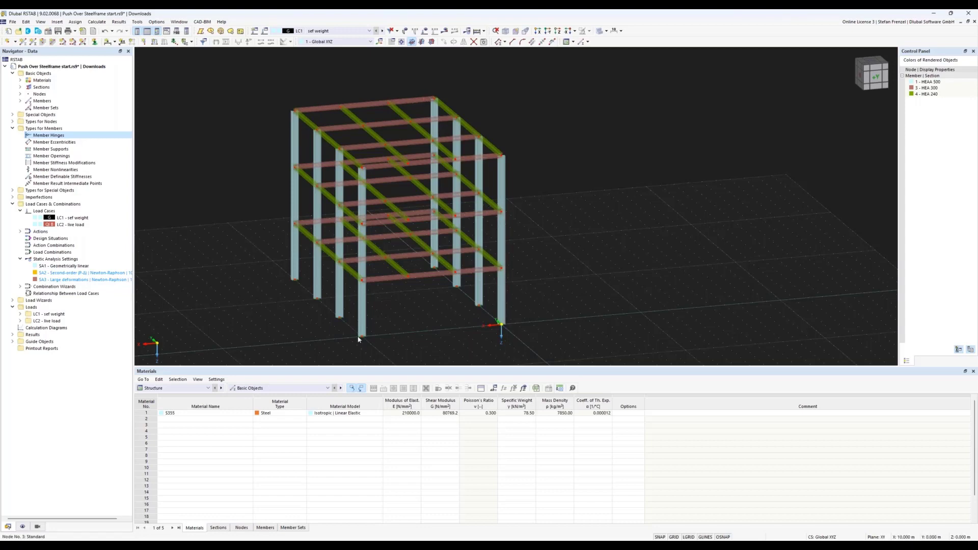
scroll(358, 338, "up", 4)
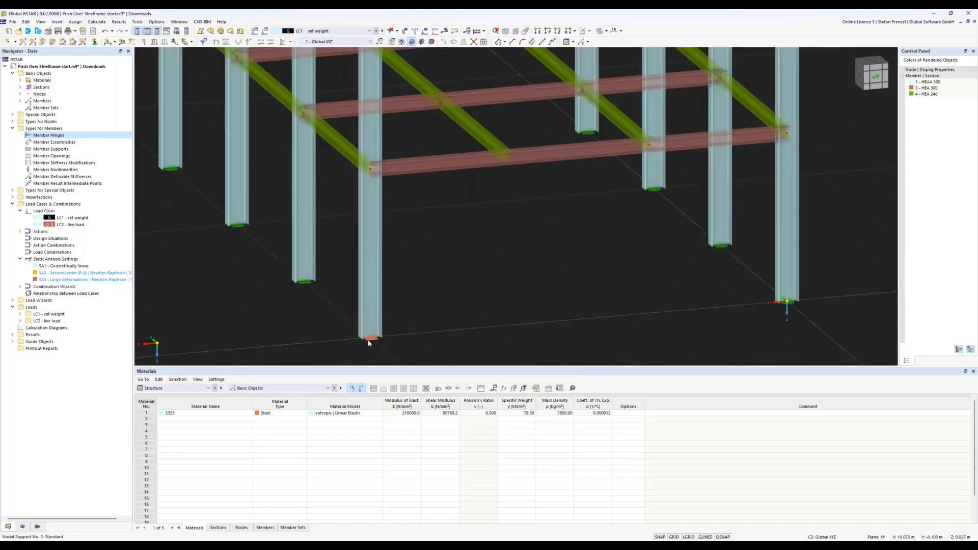
right_click(369, 343)
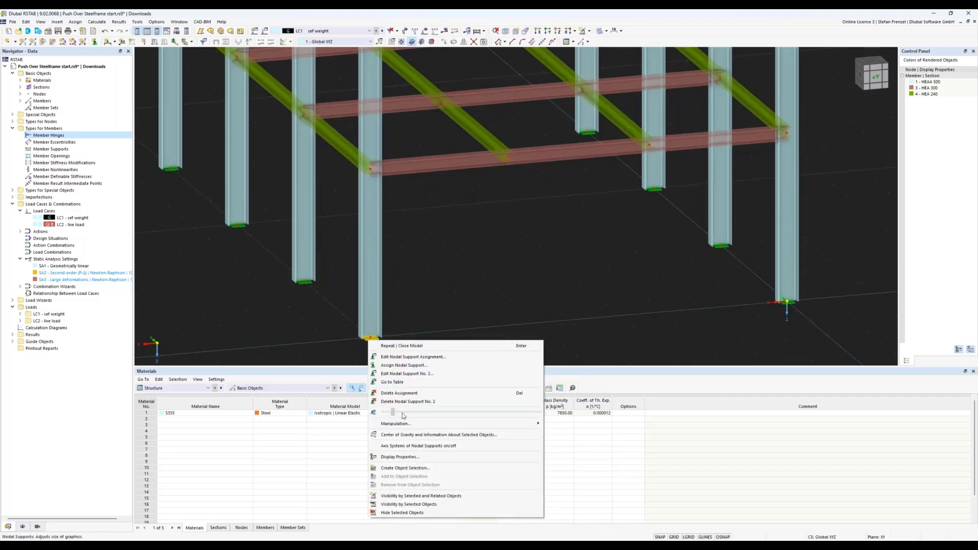
left_click_drag(393, 414, 421, 416)
left_click(461, 242)
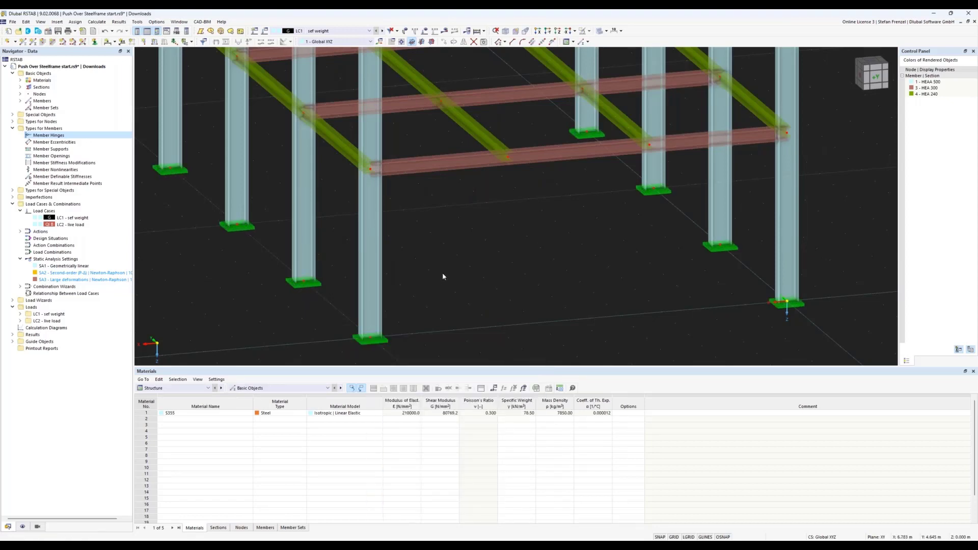
scroll(442, 273, "down", 3)
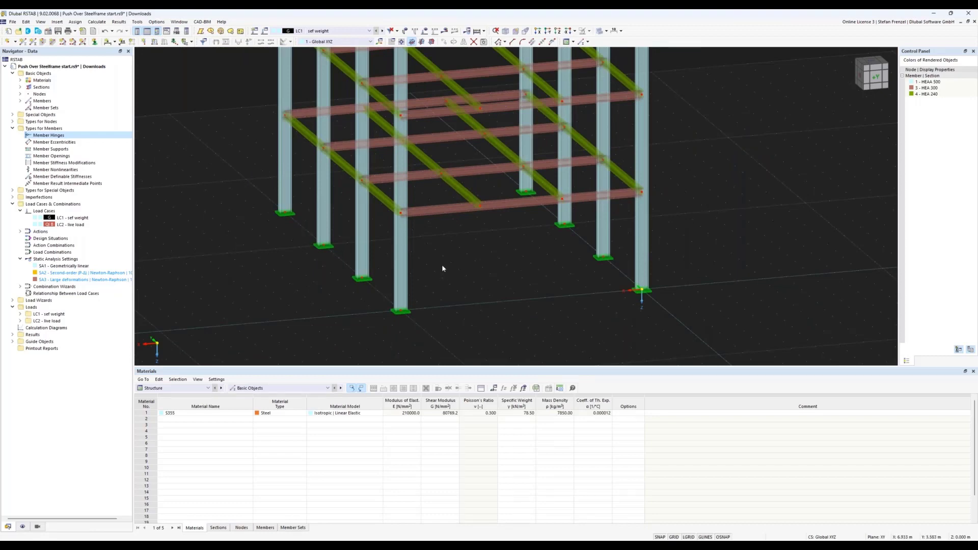
scroll(437, 255, "down", 5)
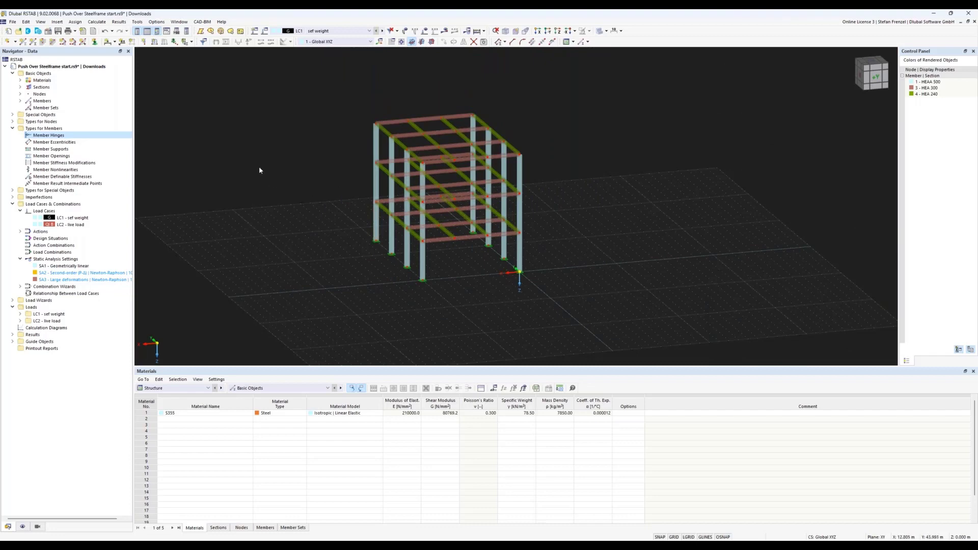
Activate the Pushover Analysis add-on in the model's base data.
right_click(59, 71)
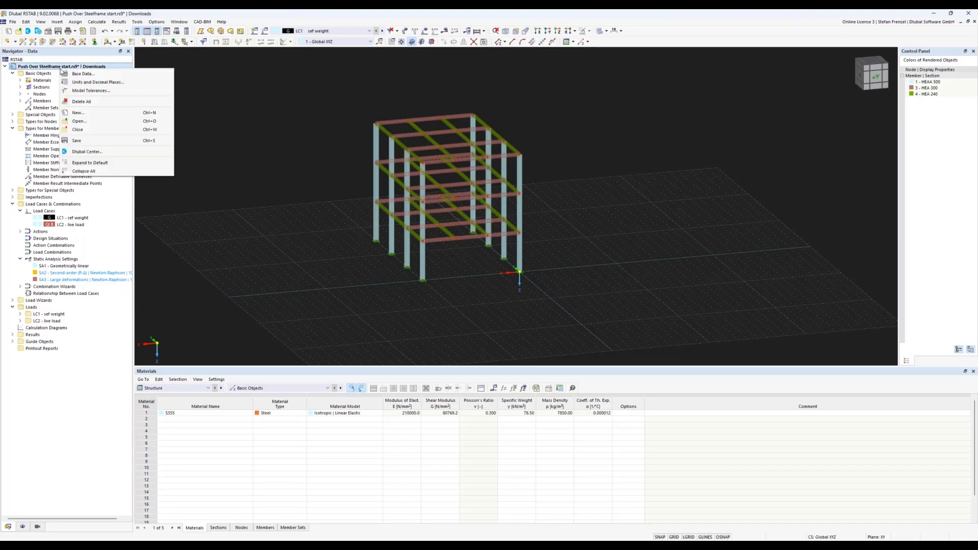
left_click(71, 74)
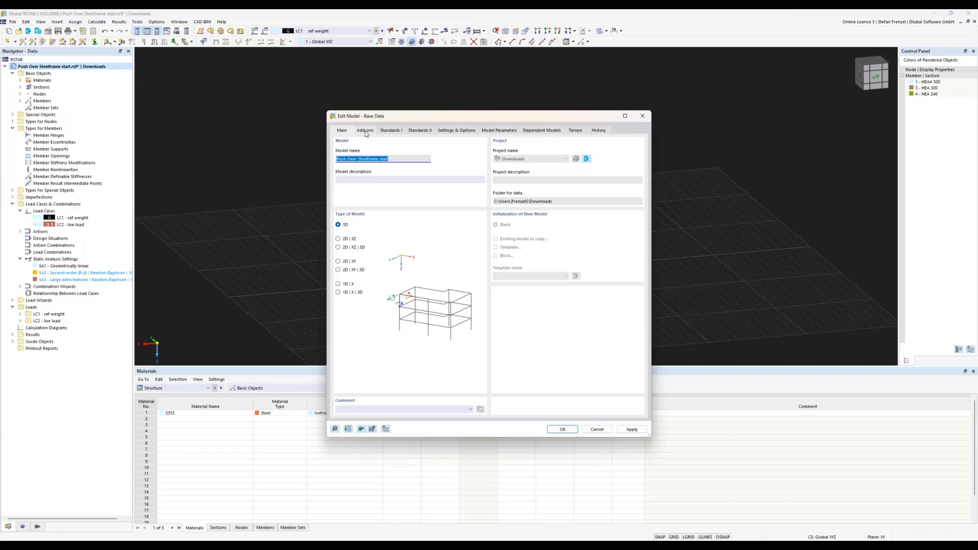
left_click(365, 131)
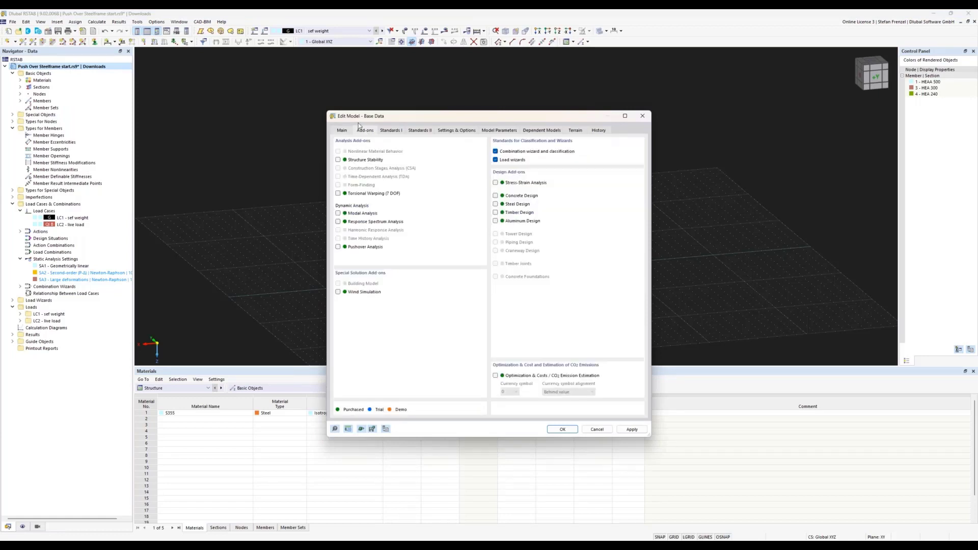
left_click(339, 247)
left_click(558, 429)
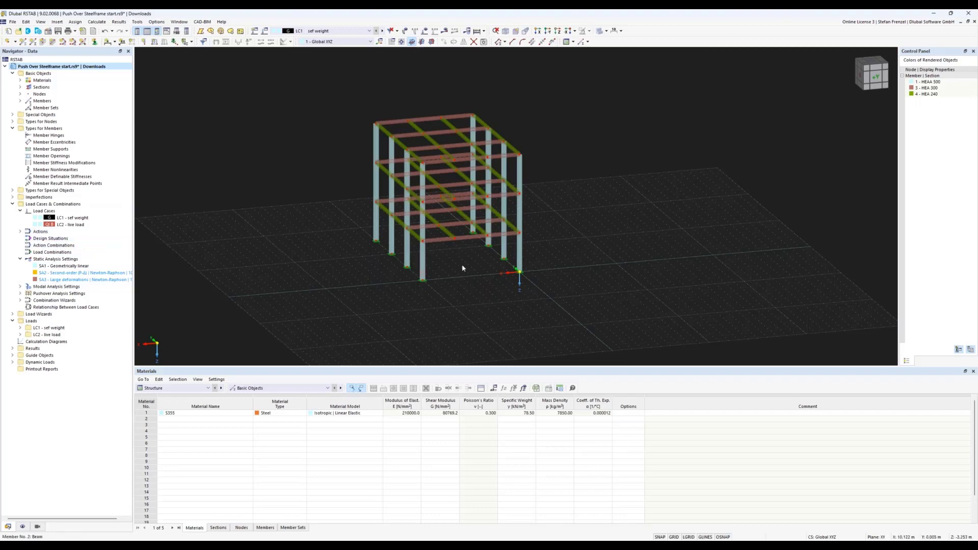
Start a new member hinge in the local xyz system and disable the rotational releases φy and φz.
right_click_drag(559, 259, 555, 250)
left_click(535, 256)
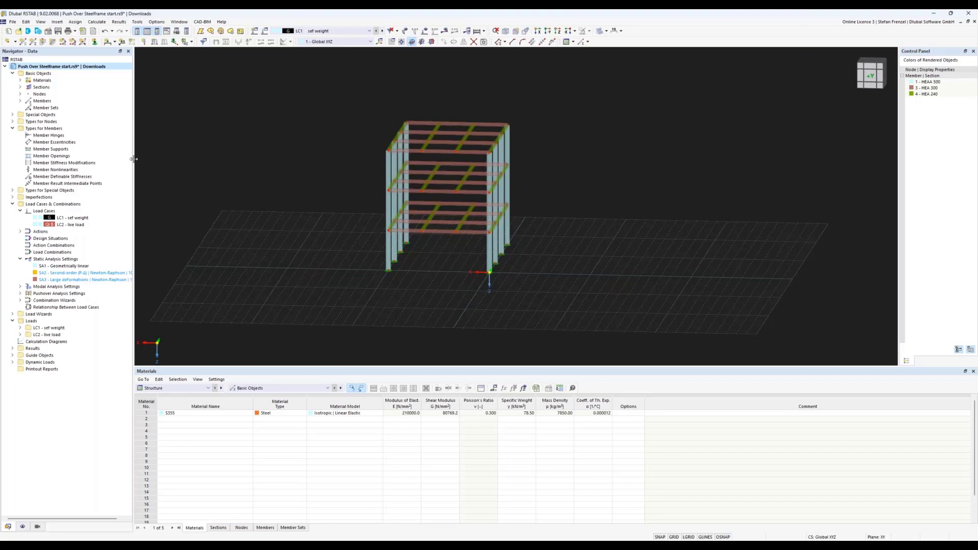
right_click(55, 135)
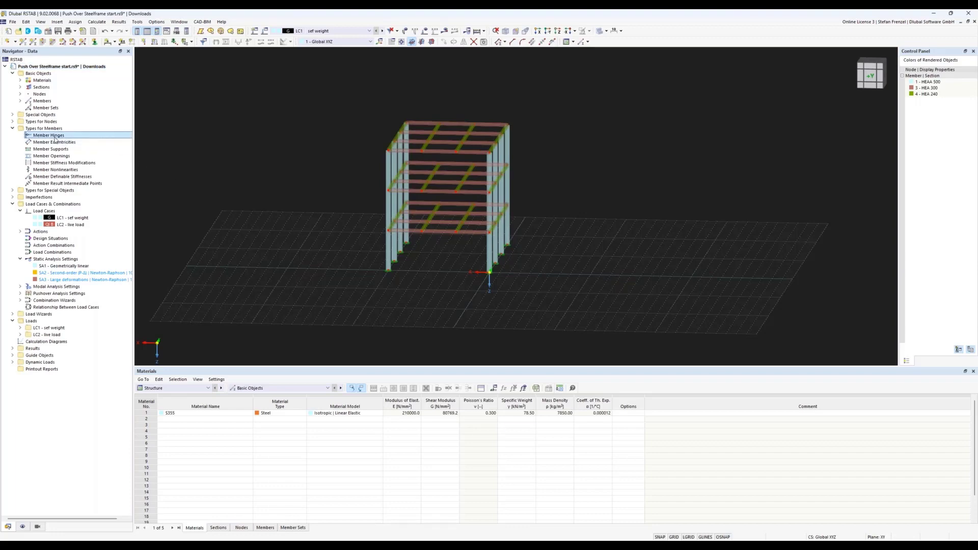
left_click(71, 152)
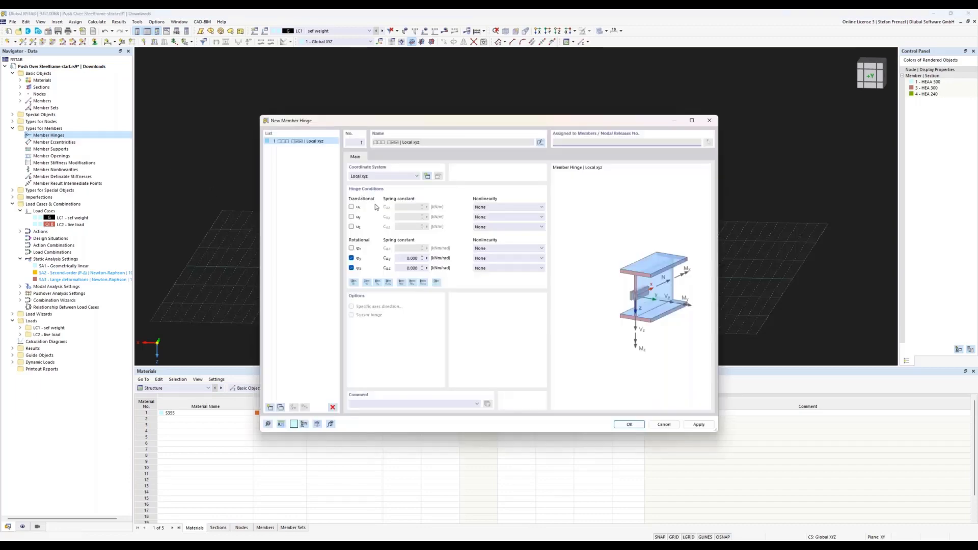
left_click(351, 258)
left_click(351, 268)
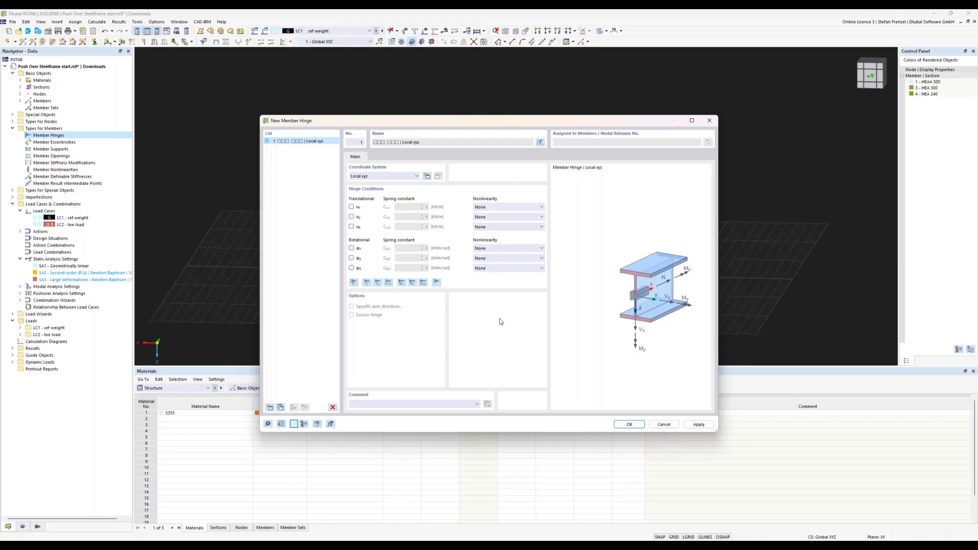
Set the nonlinearity of both rotations φy and φz to Plastic | FEMA 356 | Elastic.
left_click(526, 260)
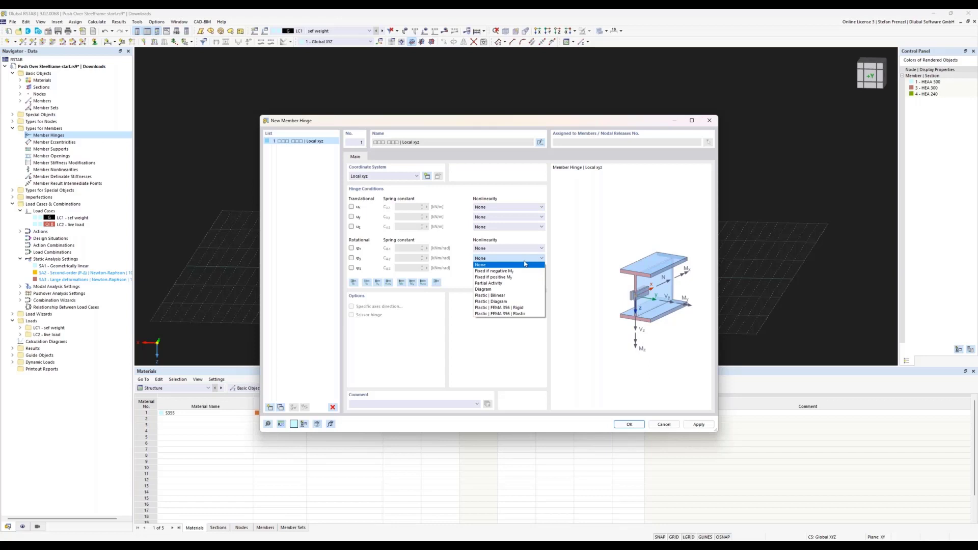
left_click(507, 314)
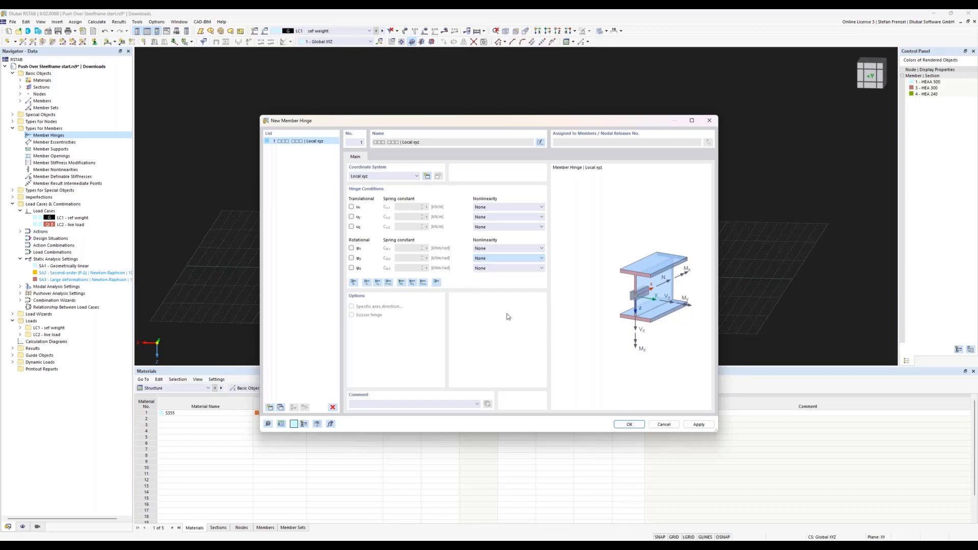
left_click(519, 271)
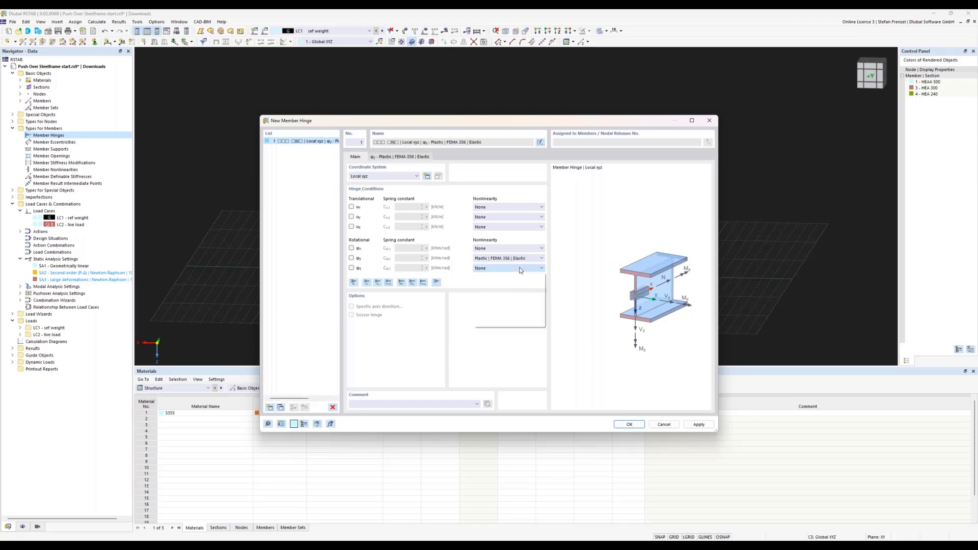
left_click(514, 323)
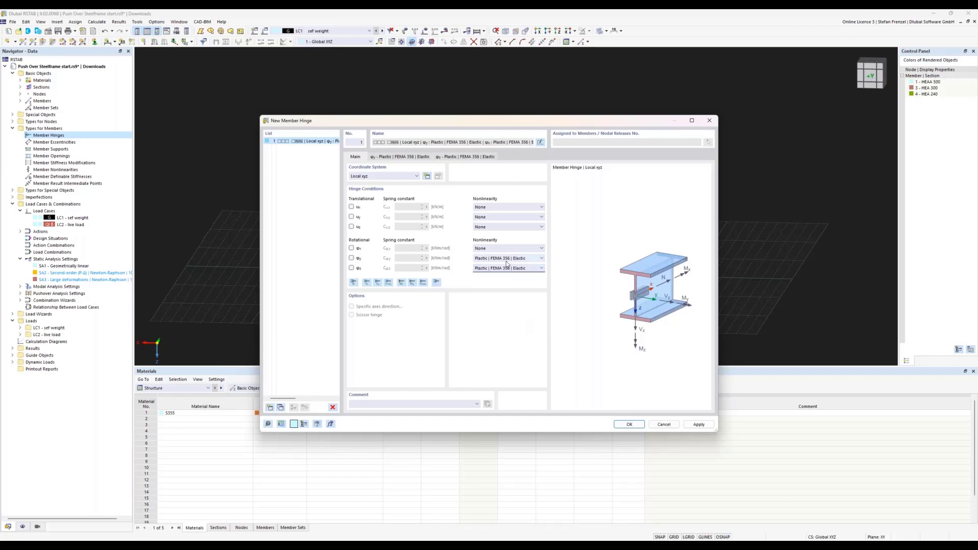
Review the φy plastic diagram and acceptance criteria, and save the new member hinge.
left_click(412, 158)
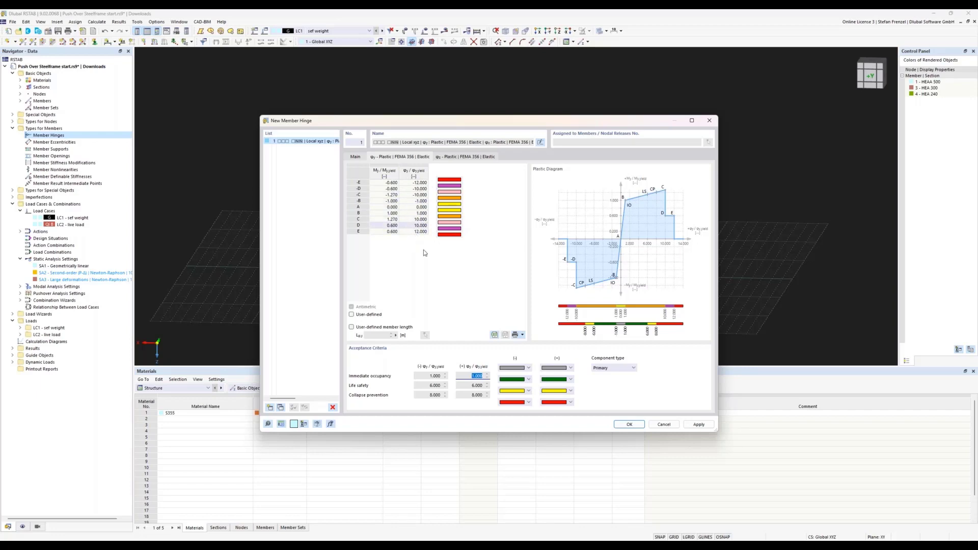
left_click(630, 426)
left_click(629, 427)
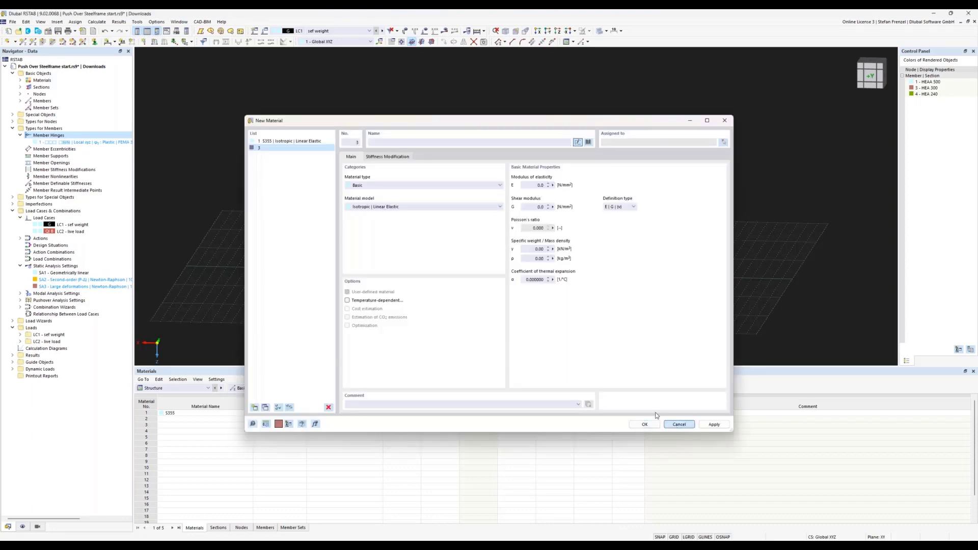
left_click(675, 425)
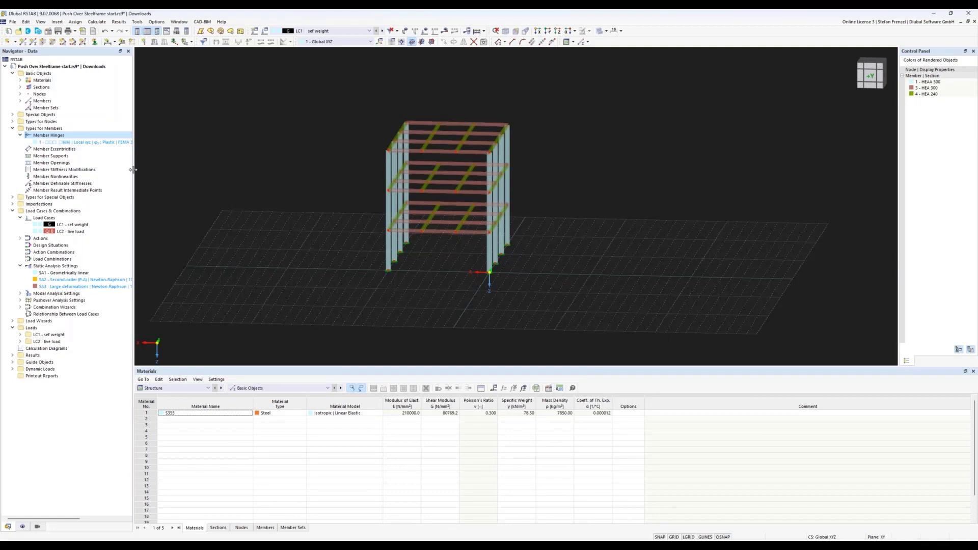
Widen the navigator and turn on the display of member orientations in the model.
left_click_drag(134, 170, 174, 170)
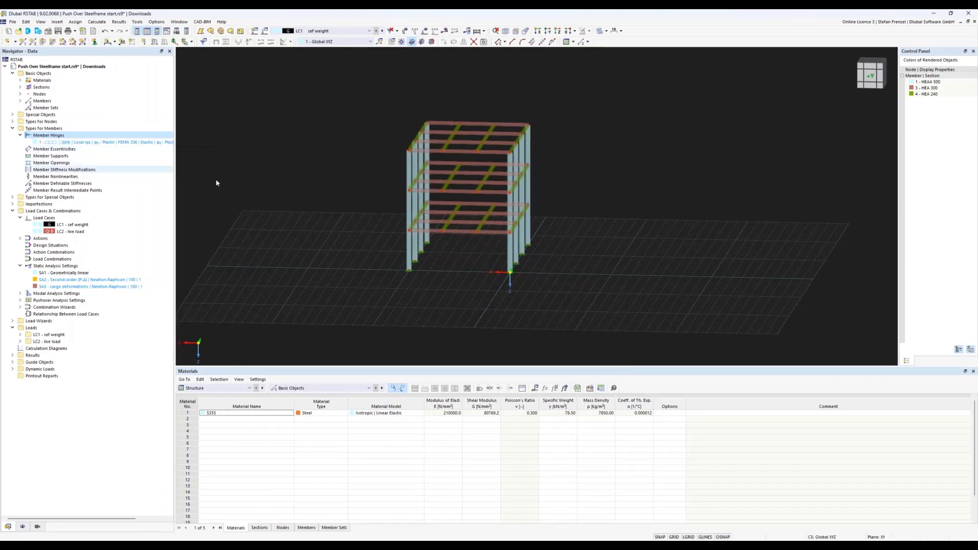
middle_click_drag(327, 197, 334, 191, "ctrl")
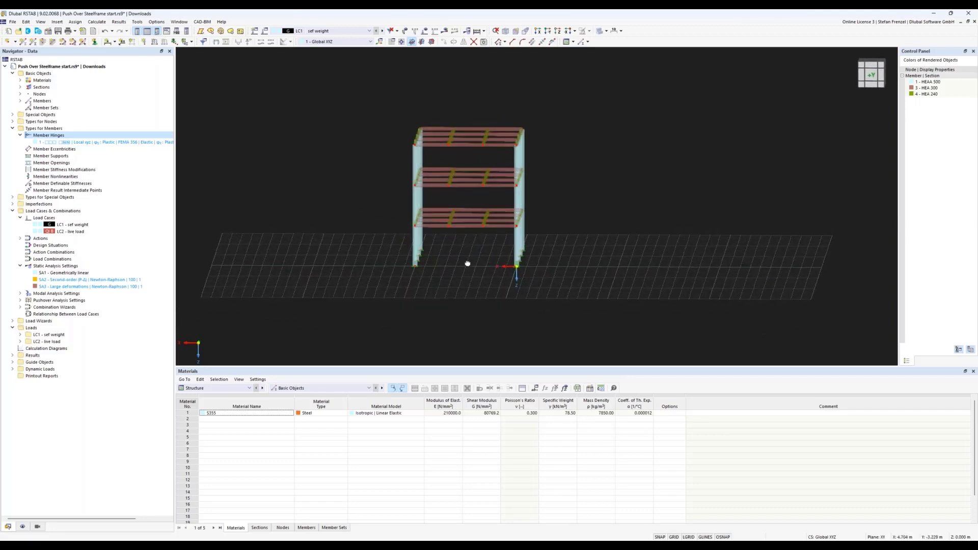
middle_click_drag(466, 264, 469, 262, "ctrl")
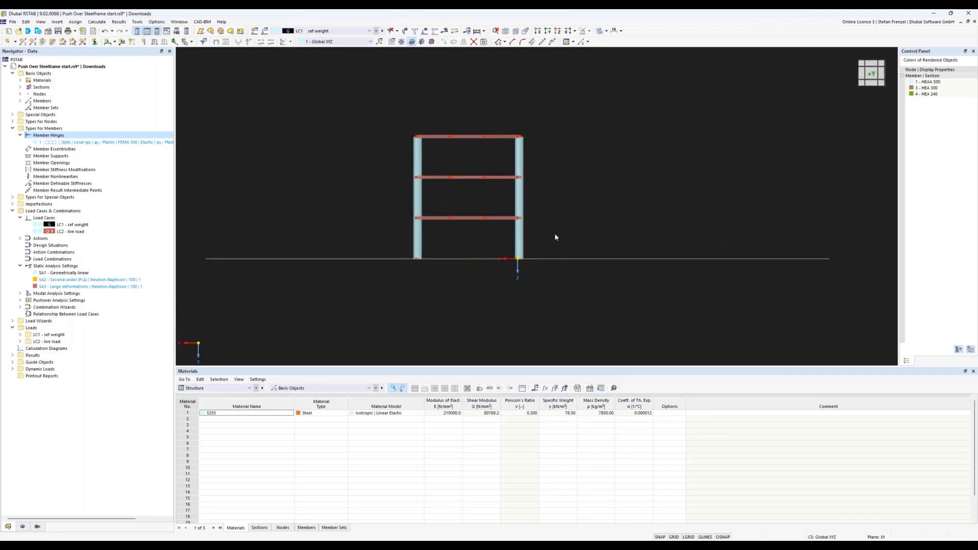
left_click(22, 526)
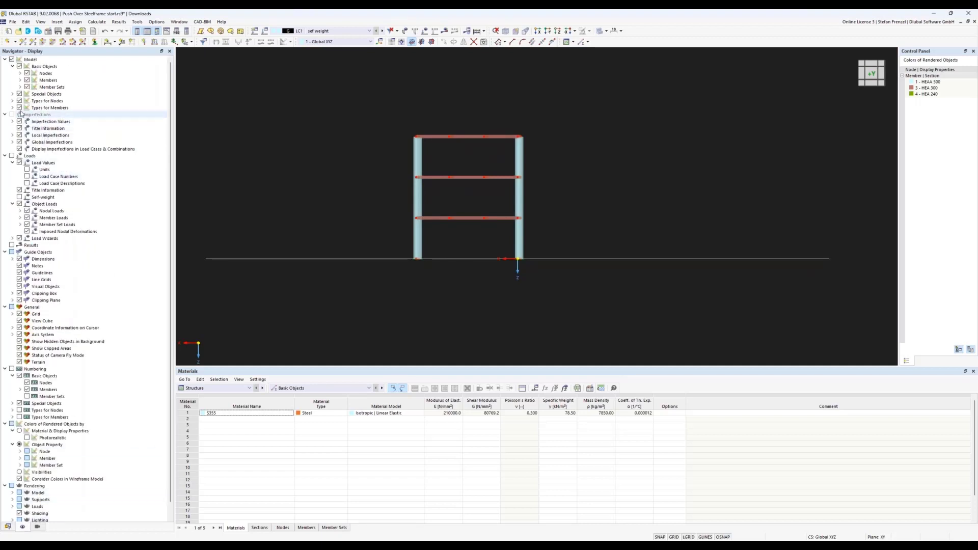
left_click(20, 80)
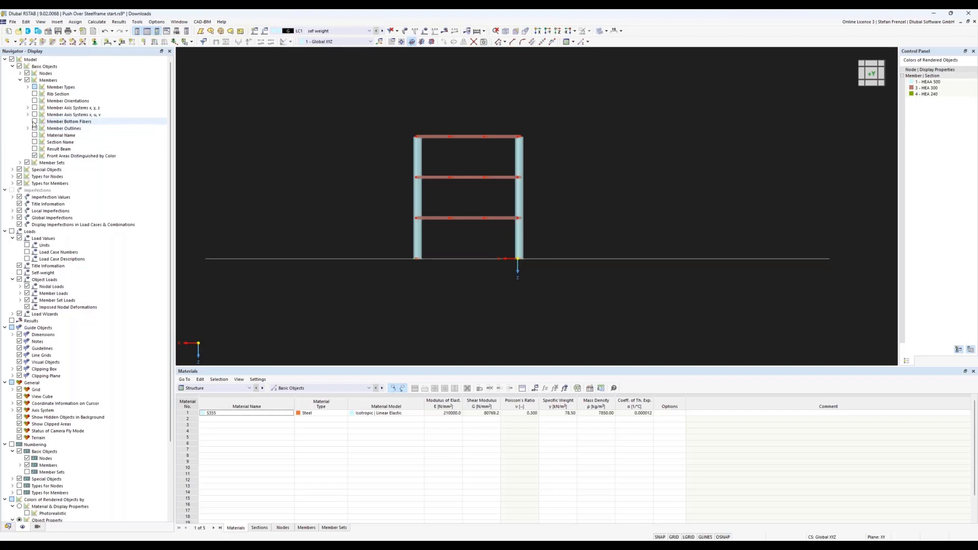
left_click(35, 101)
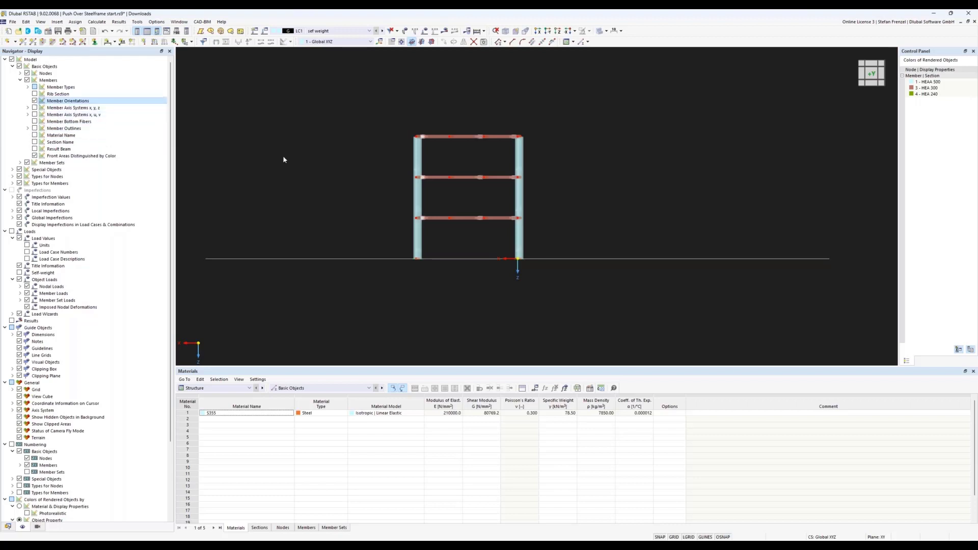
Assign the FEMA 356 plastic hinge to the member start of the outer HEA 300 beam segments on all floors and the ground-floor columns.
right_click_drag(603, 189, 601, 201)
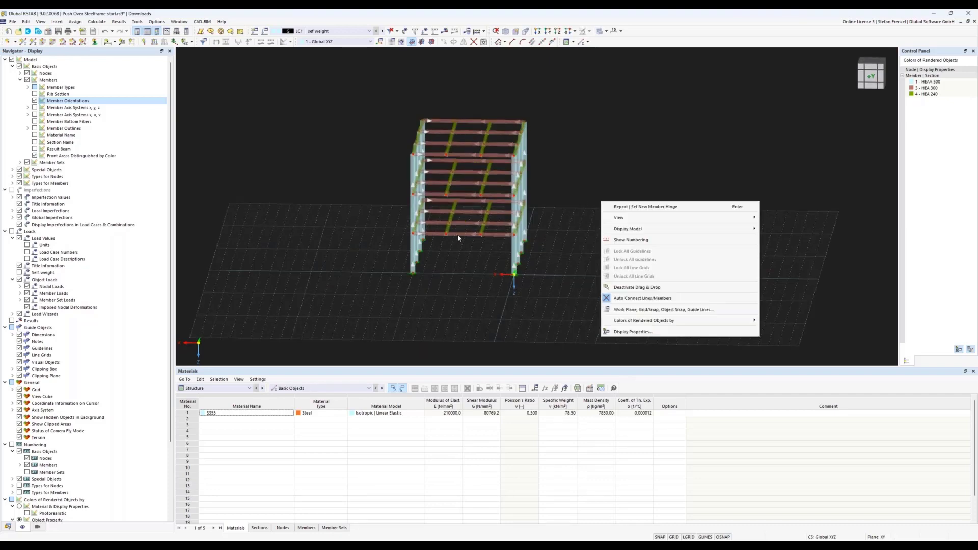
left_click(464, 277)
scroll(458, 240, "up", 3)
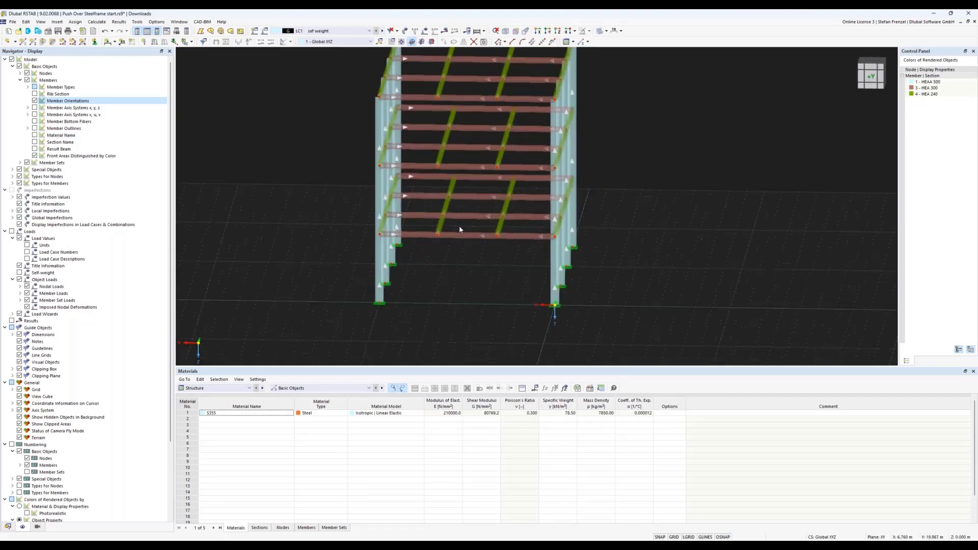
scroll(458, 230, "down", 2)
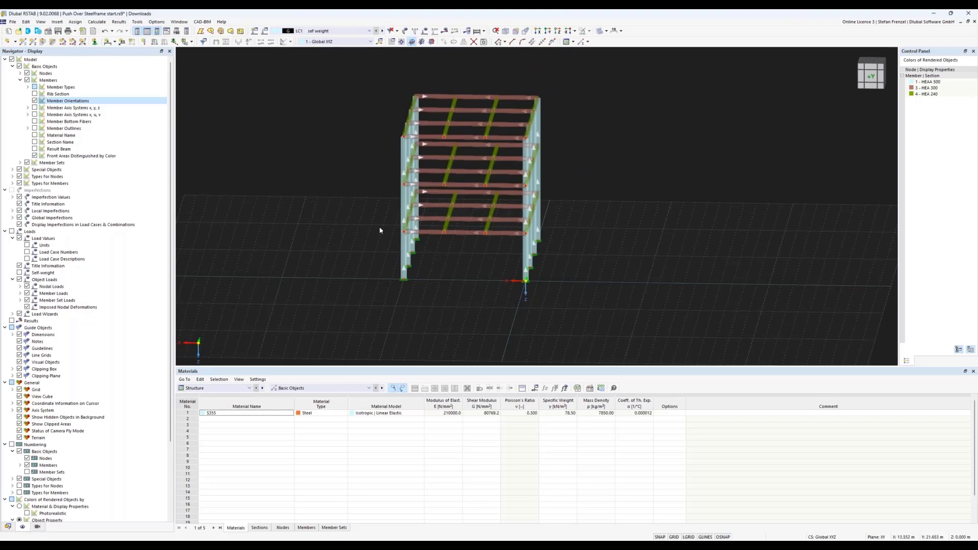
right_click_drag(451, 283, 457, 276)
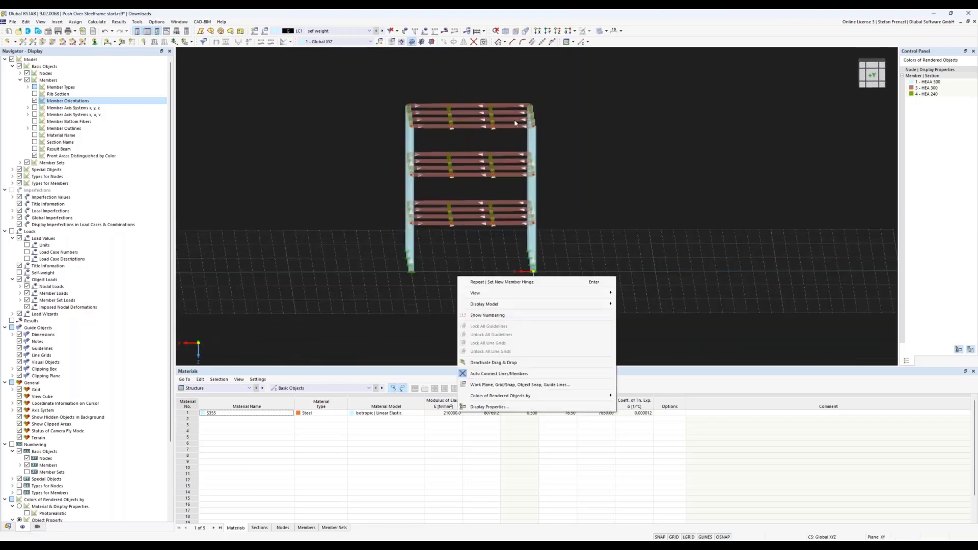
left_click_drag(518, 92, 502, 251)
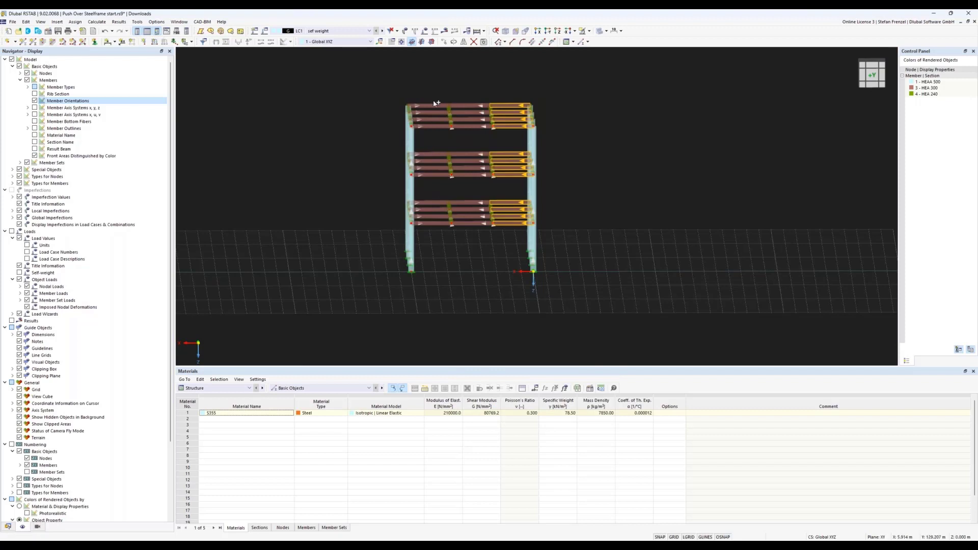
left_click_drag(434, 92, 432, 239, "ctrl")
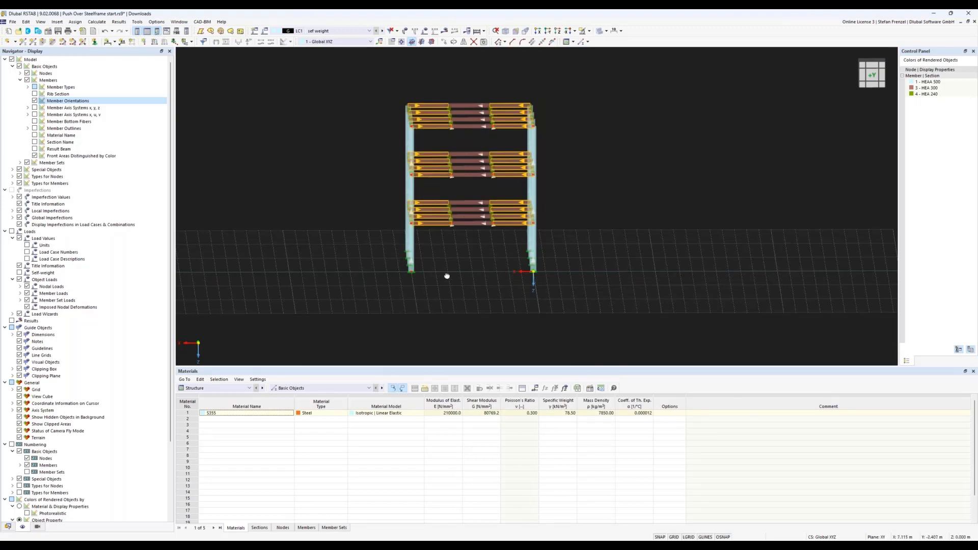
middle_click_drag(450, 276, 449, 265, "ctrl")
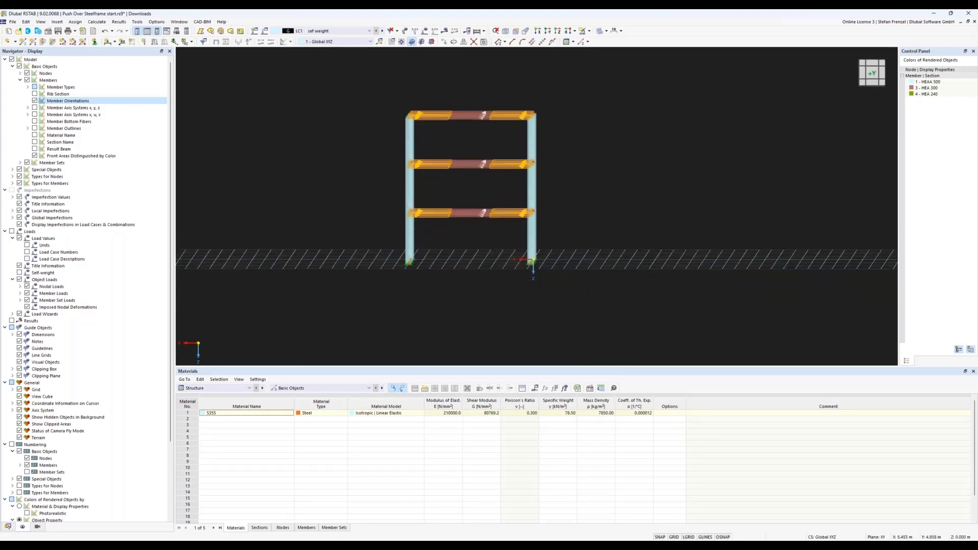
left_click_drag(555, 237, 381, 271, "ctrl")
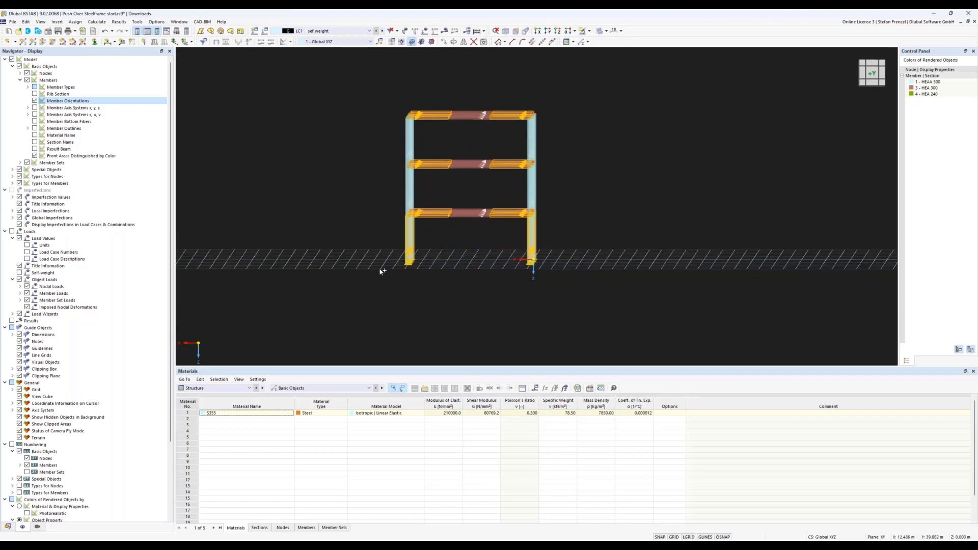
double_click(405, 247)
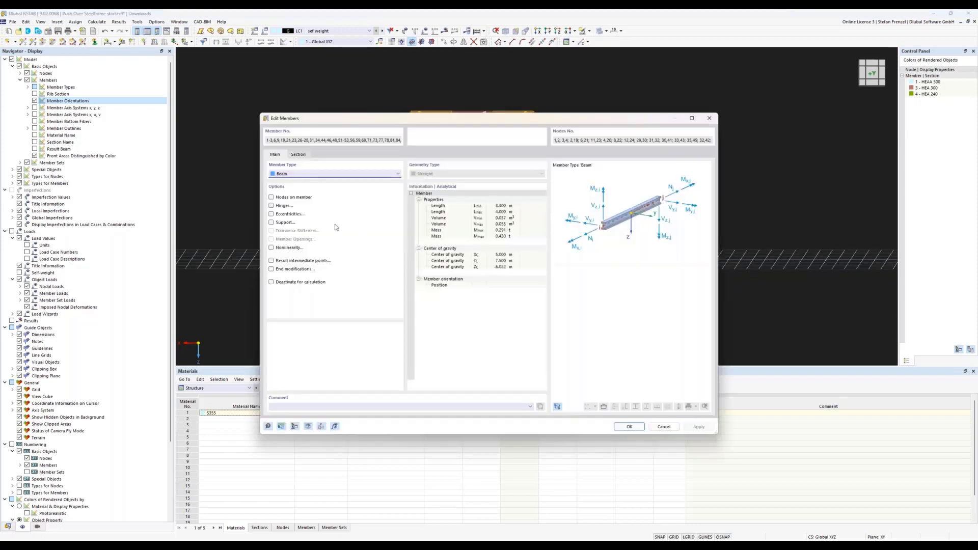
left_click(282, 208)
left_click(316, 157)
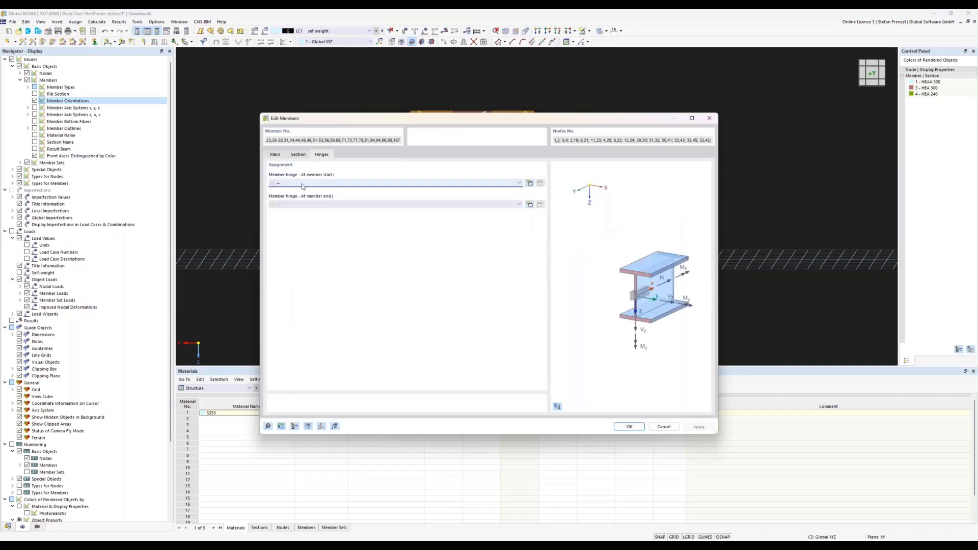
left_click(326, 183)
left_click(323, 196)
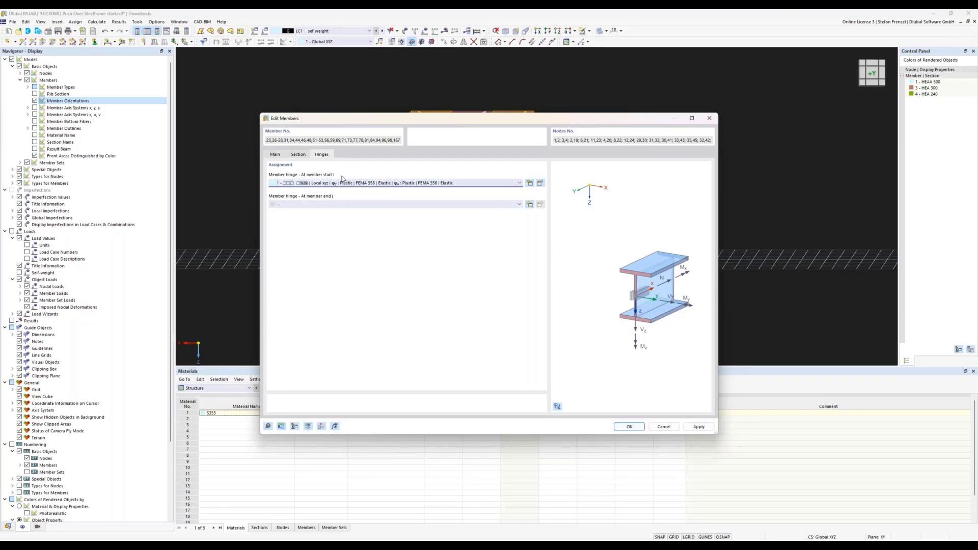
left_click(621, 427)
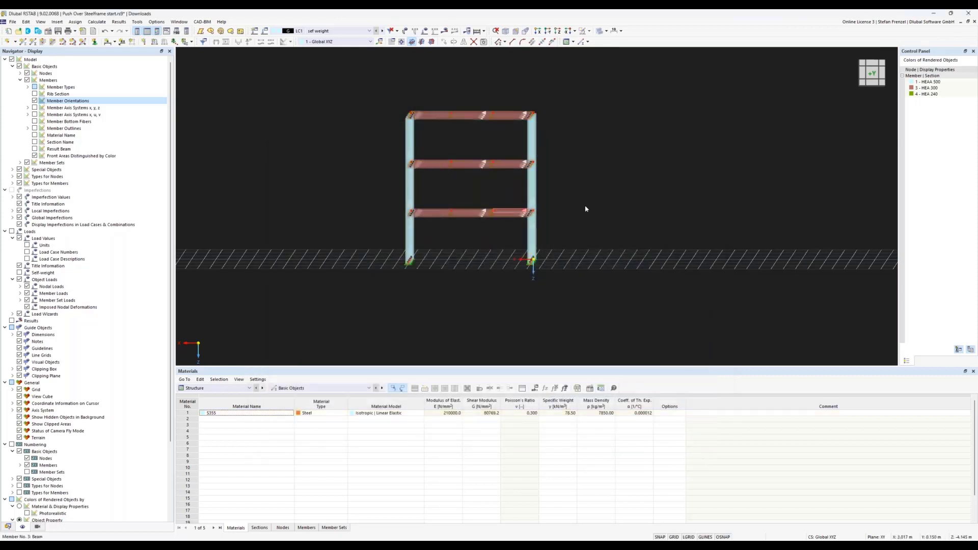
Assign the FEMA 356 plastic hinge to both the start and end of all HEA 240 beams on every floor.
middle_click_drag(664, 194, 548, 197, "ctrl")
left_click_drag(541, 95, 502, 237)
left_click_drag(484, 94, 441, 214)
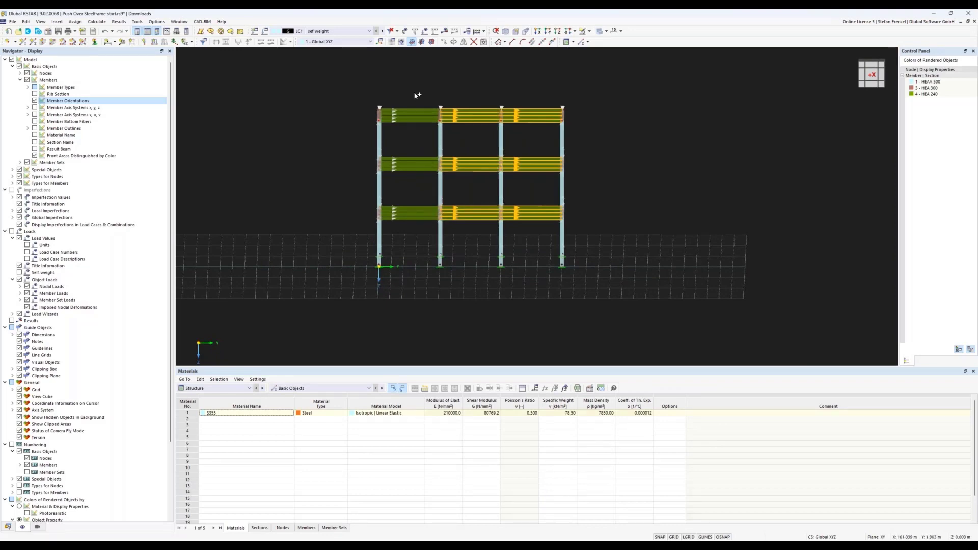
left_click_drag(415, 93, 407, 221)
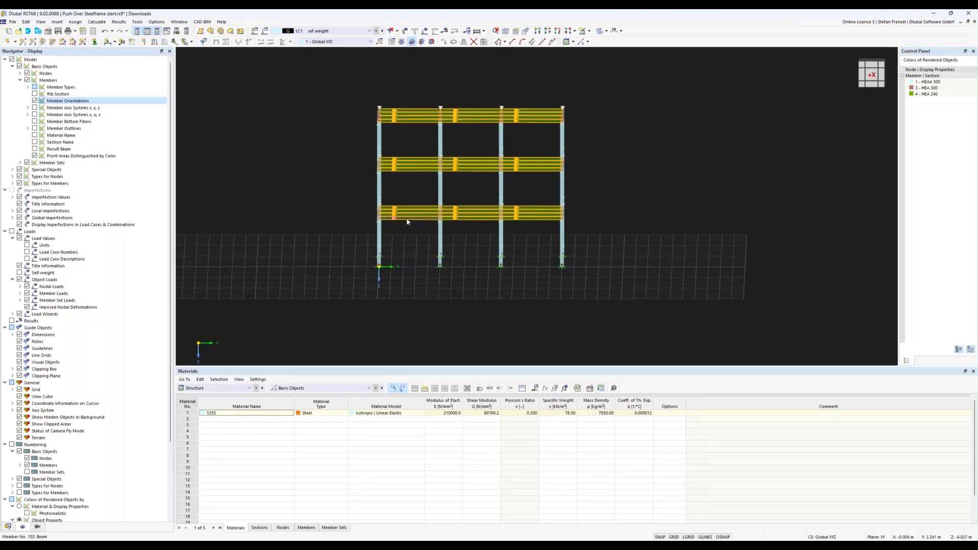
double_click(405, 223)
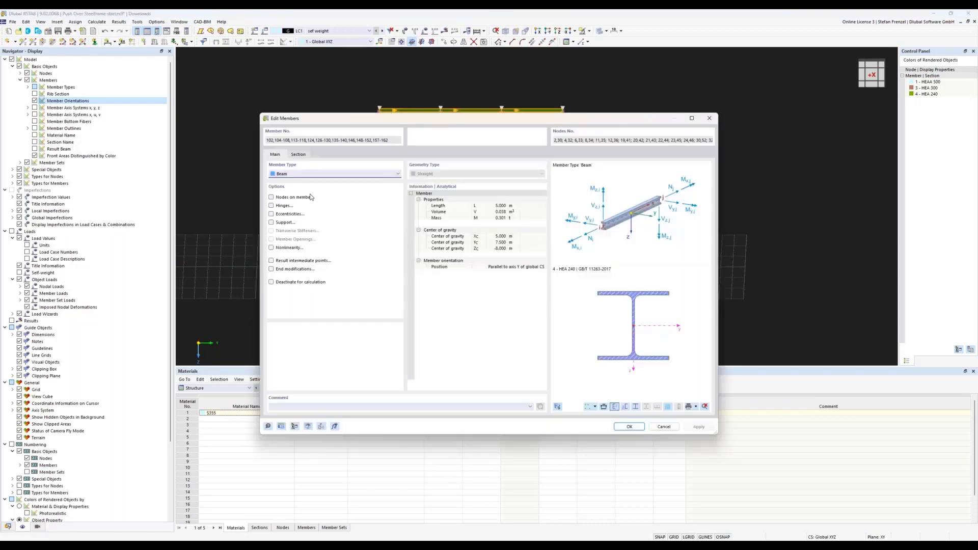
left_click(272, 205)
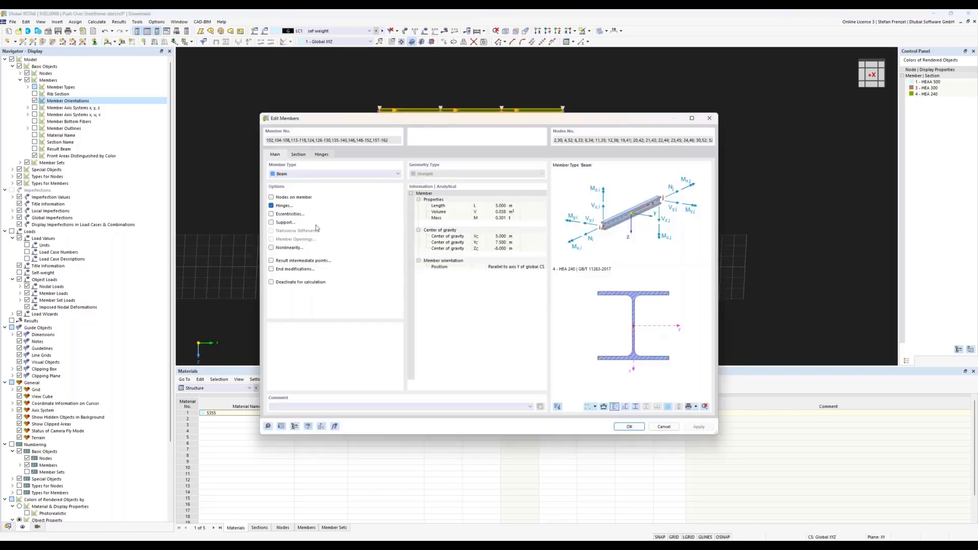
left_click(322, 155)
left_click(329, 183)
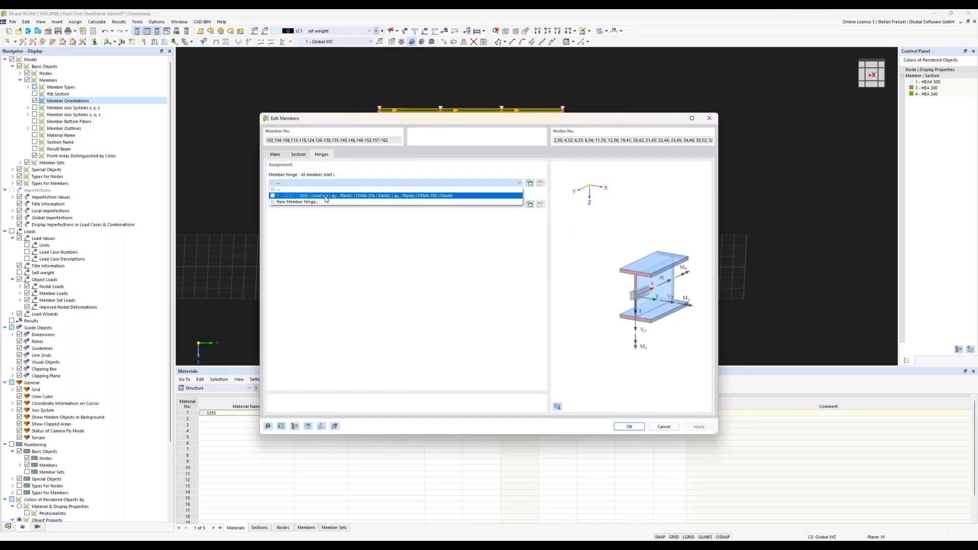
left_click(326, 196)
left_click(327, 204)
left_click(329, 217)
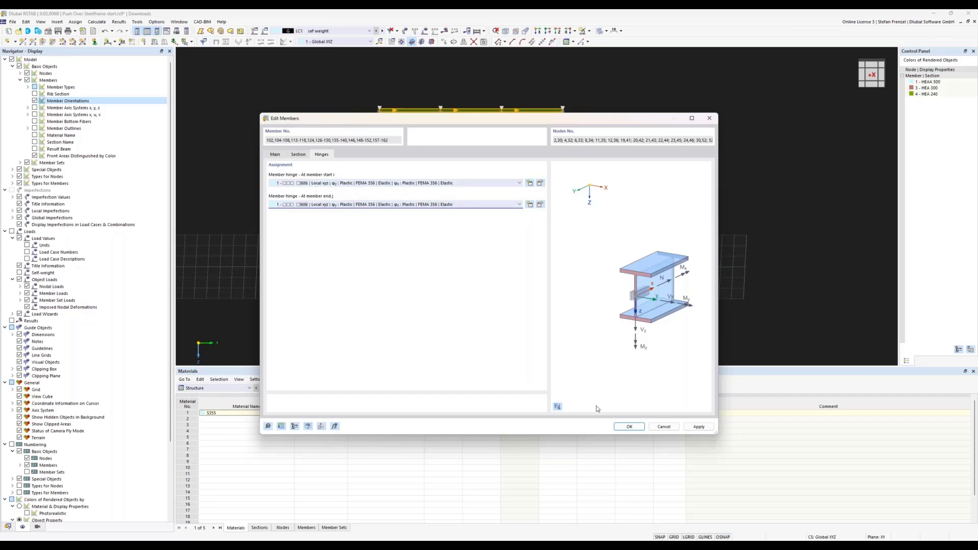
left_click(629, 426)
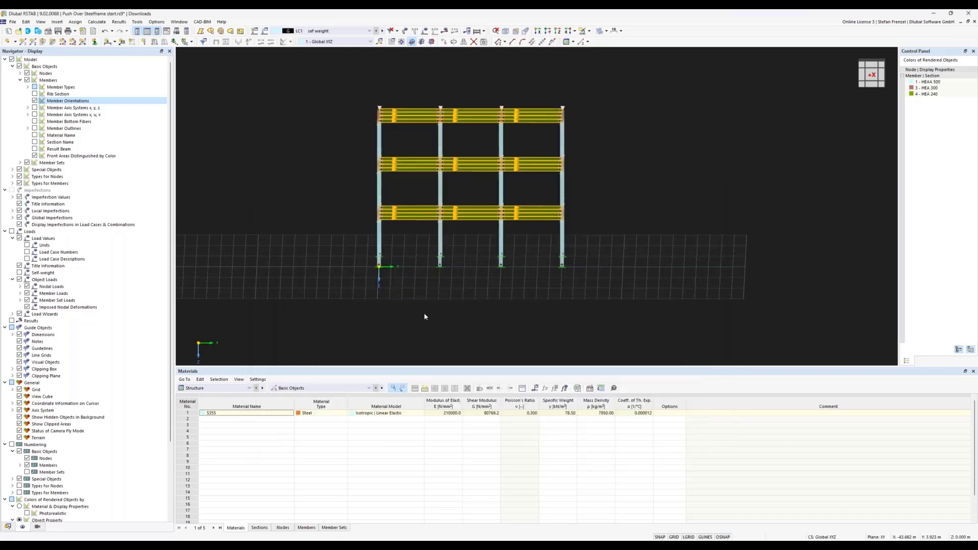
left_click(424, 313)
middle_click_drag(329, 252, 493, 271, "ctrl")
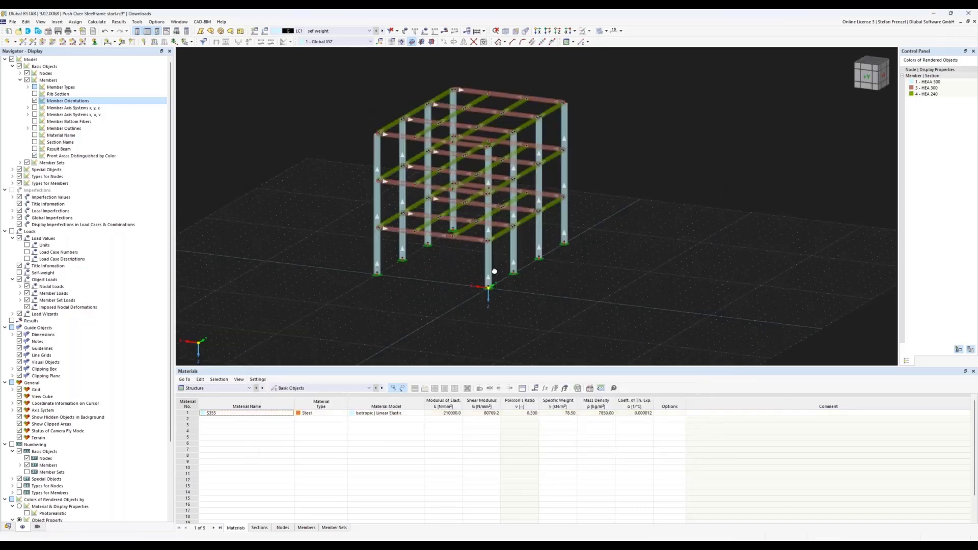
left_click(857, 62)
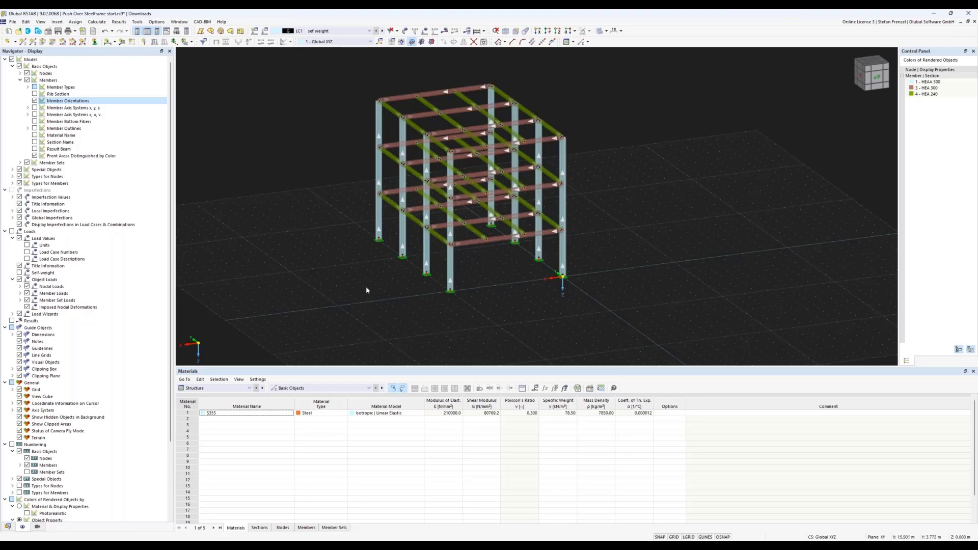
middle_click_drag(367, 287, 426, 227, "ctrl")
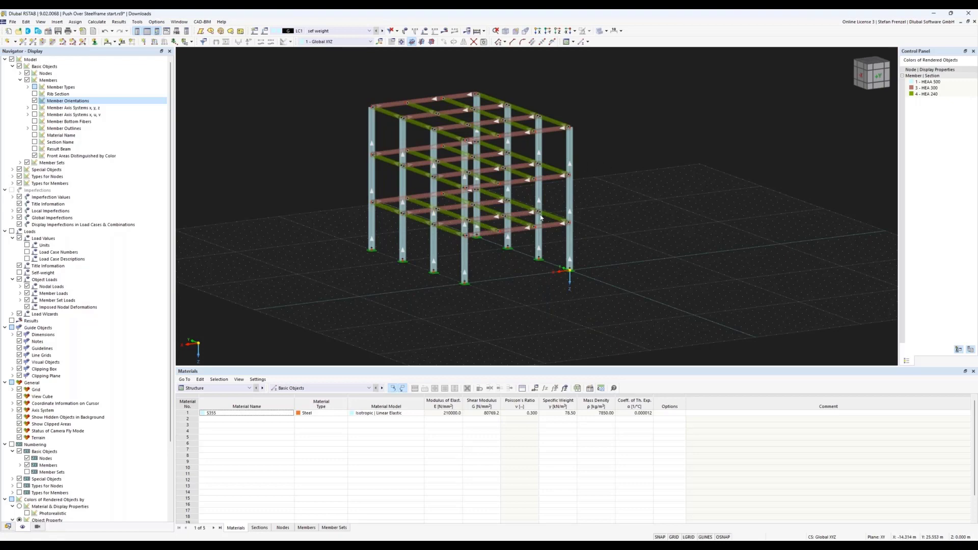
scroll(541, 218, "up", 1)
scroll(500, 245, "down", 4)
scroll(477, 172, "up", 3)
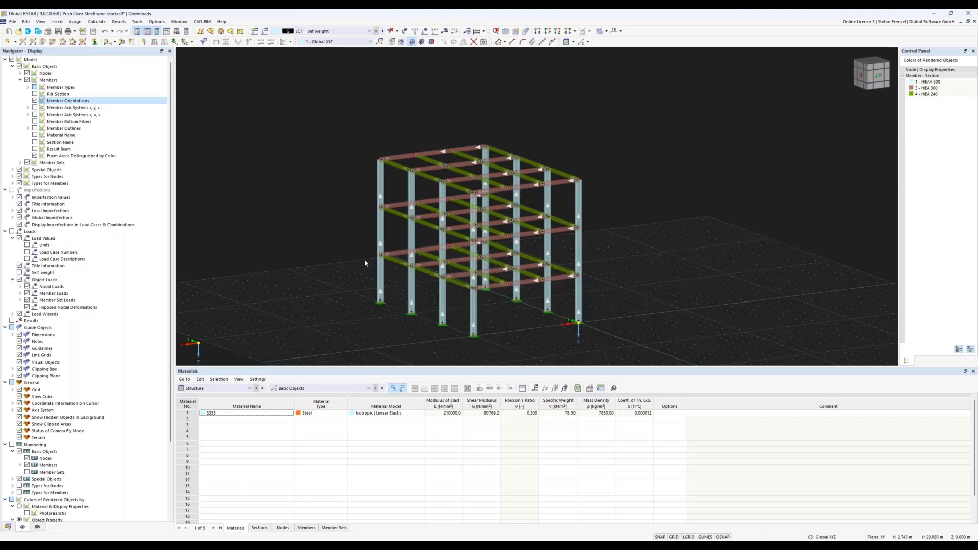
Open the load cases and combinations for editing and create a design situation of type Seismic/Mass Combination - psi-E,i.
left_click(9, 526)
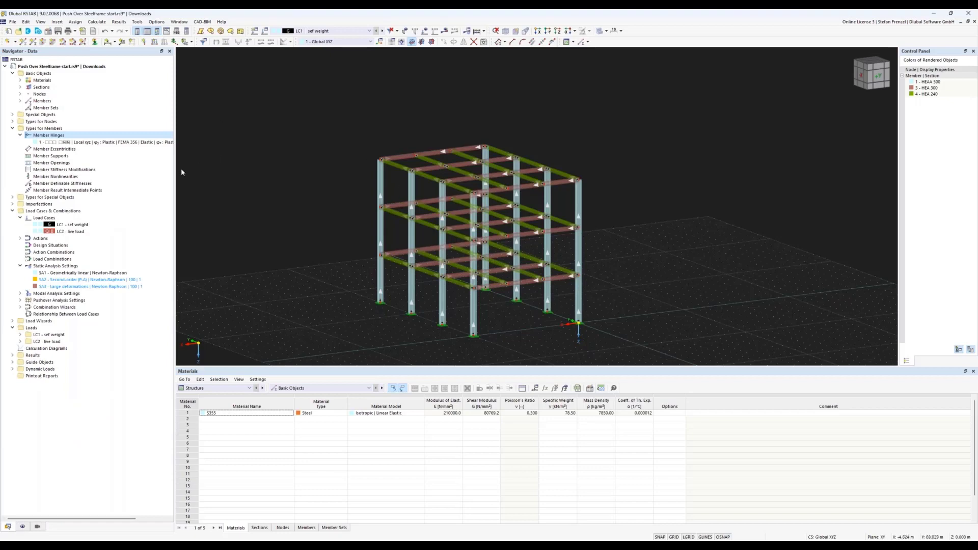
right_click(54, 218)
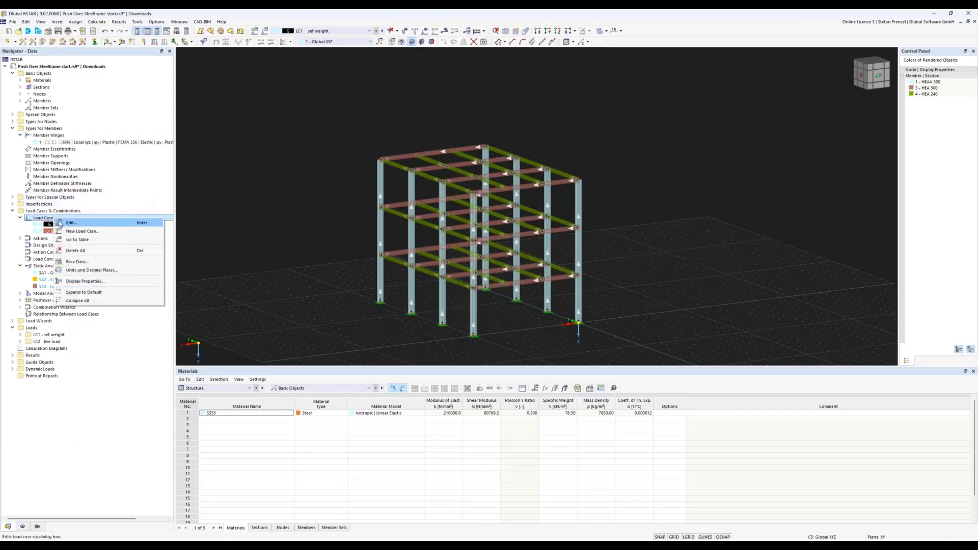
left_click(60, 223)
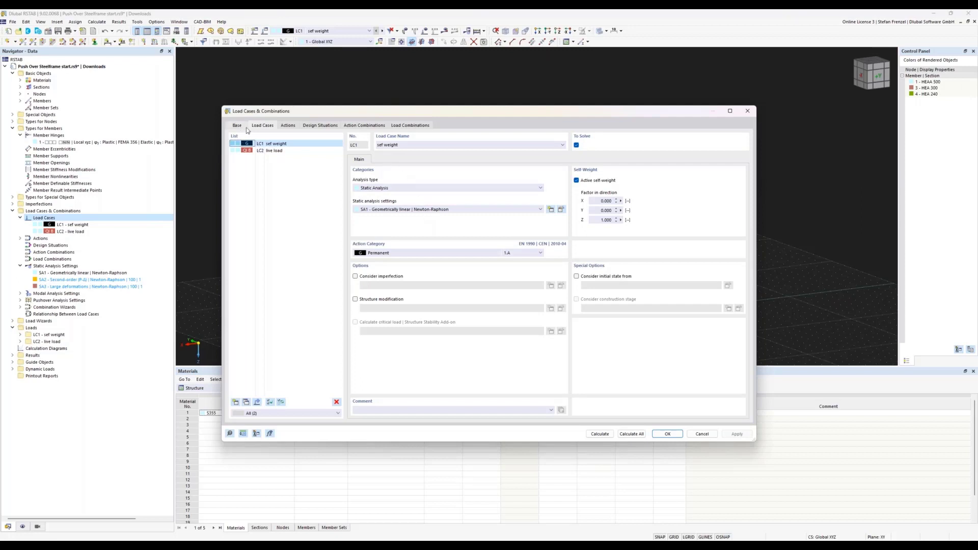
left_click(305, 127)
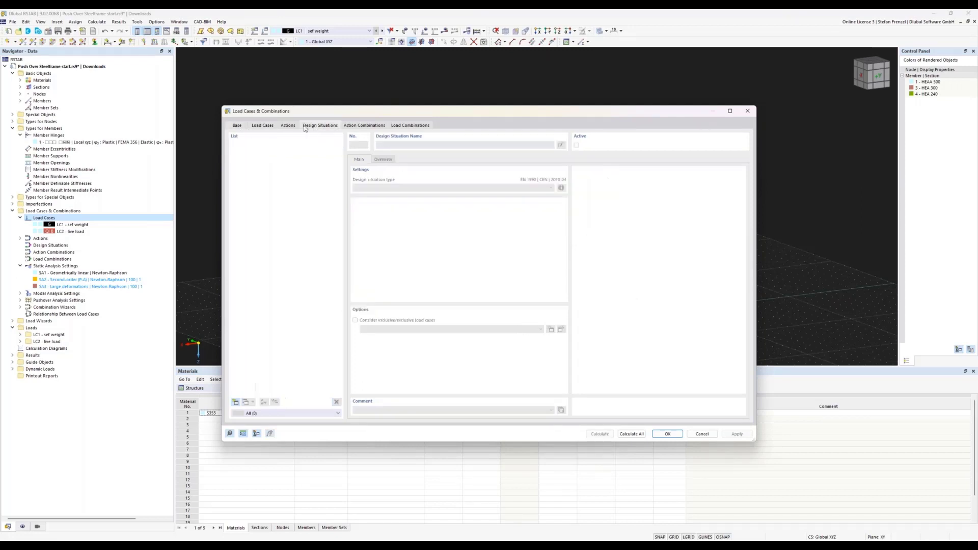
left_click(236, 403)
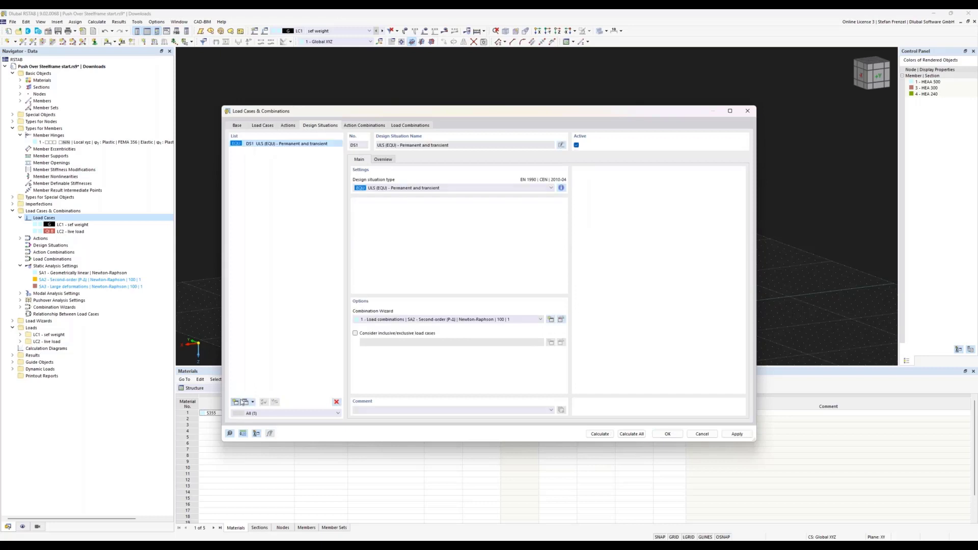
left_click(397, 188)
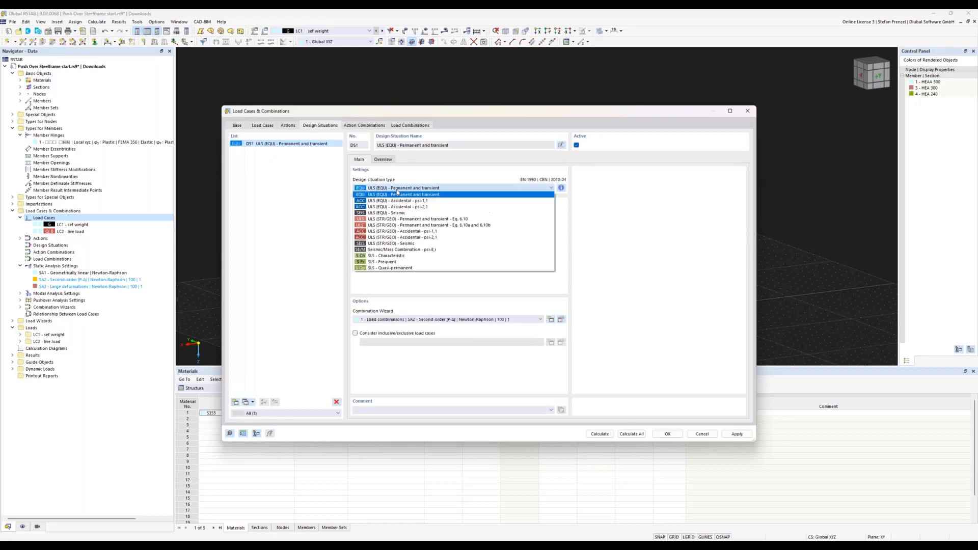
left_click(402, 250)
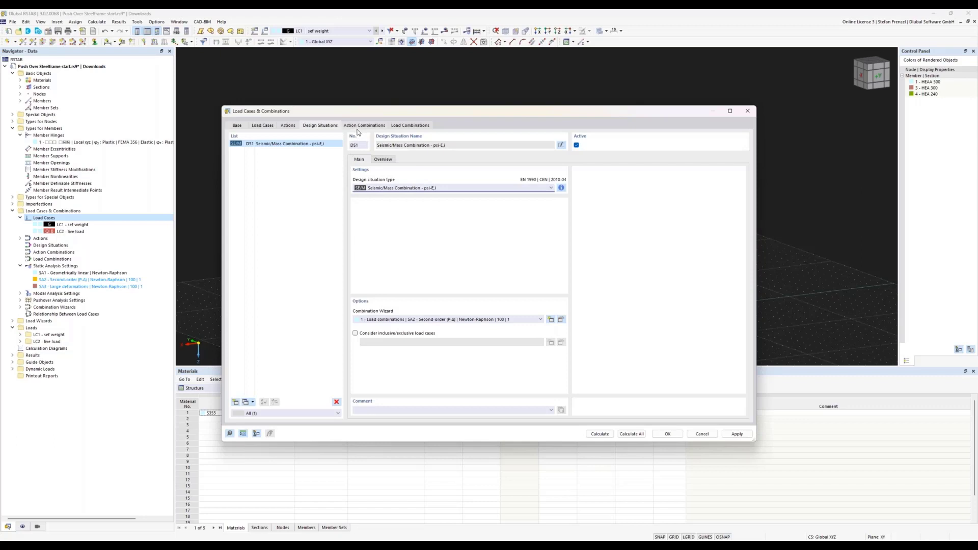
Set the static analysis settings of load combination CO1 to SA3 - Large deformations | Newton-Raphson | 100 | 1.
left_click(394, 127)
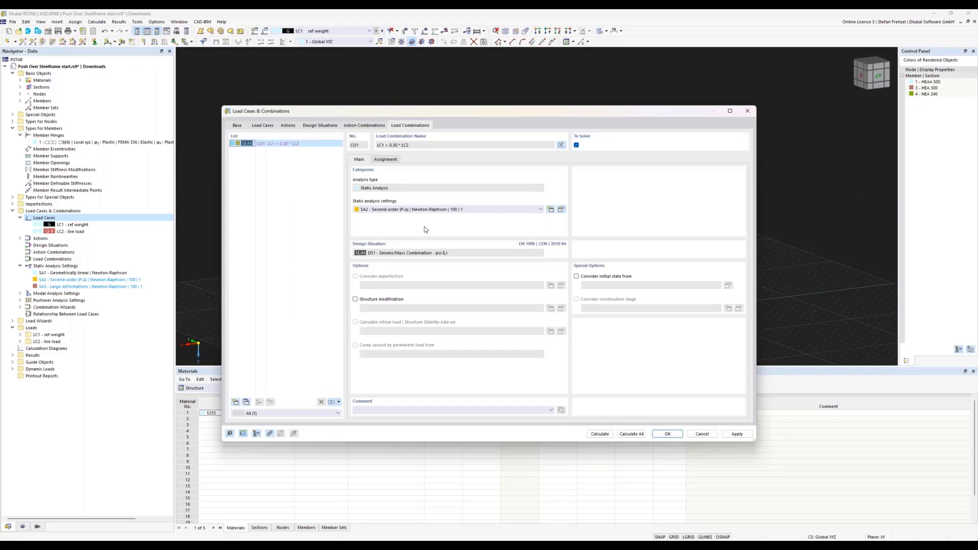
left_click(449, 209)
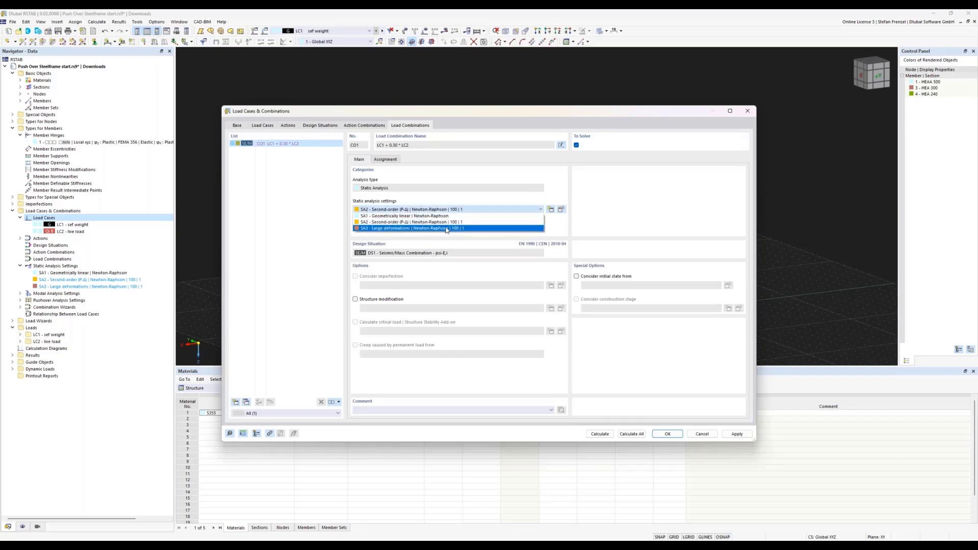
left_click(447, 229)
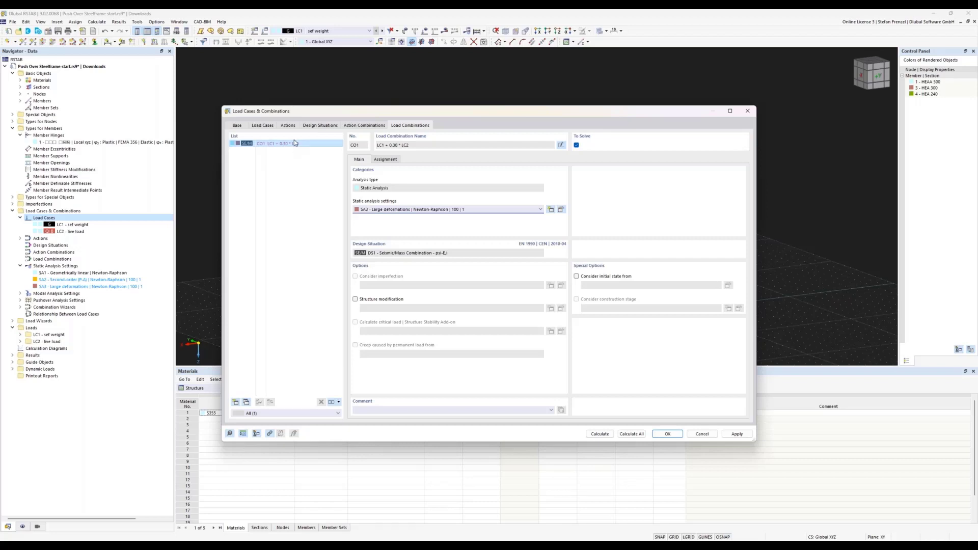
Create a load case with the Modal Analysis type, import masses only from combination CO1, and calculate it.
left_click(263, 126)
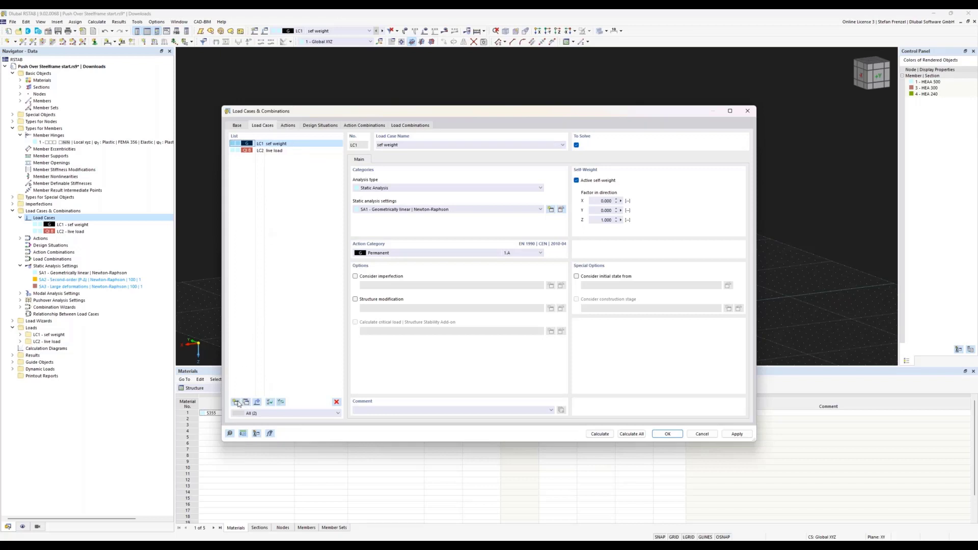
left_click(236, 402)
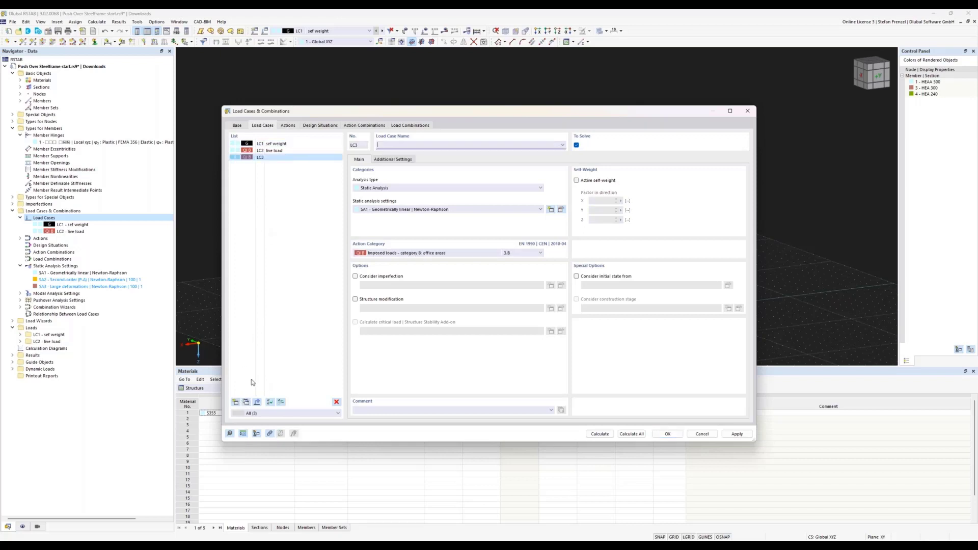
left_click(423, 188)
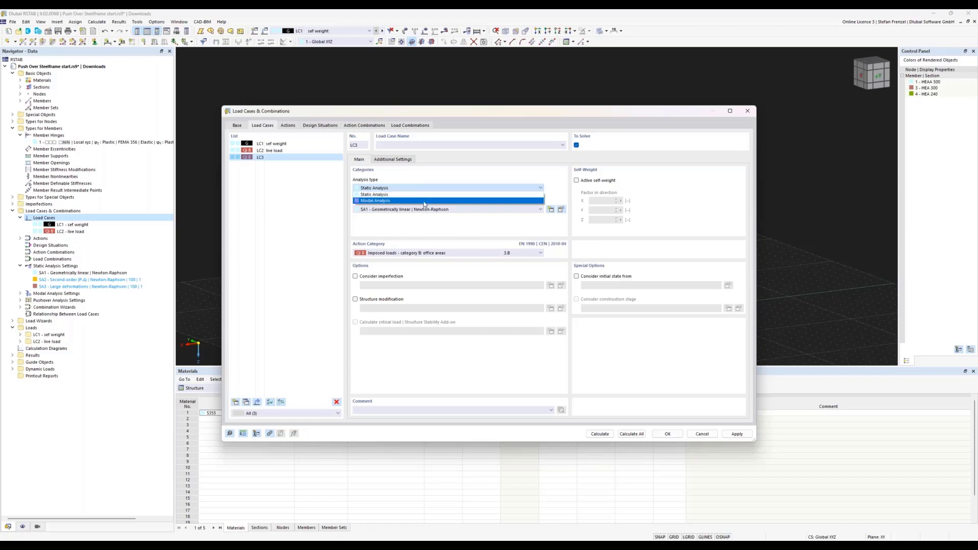
left_click(425, 201)
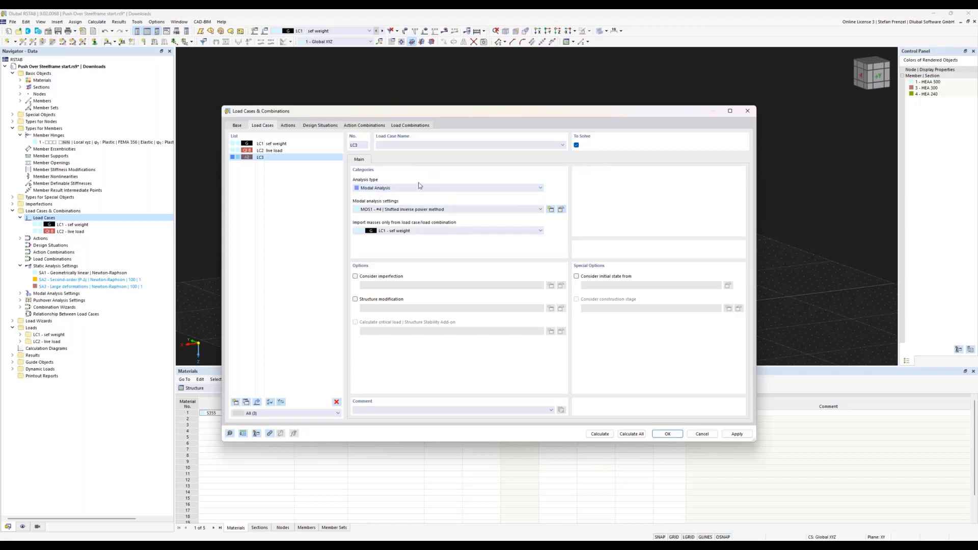
left_click(436, 232)
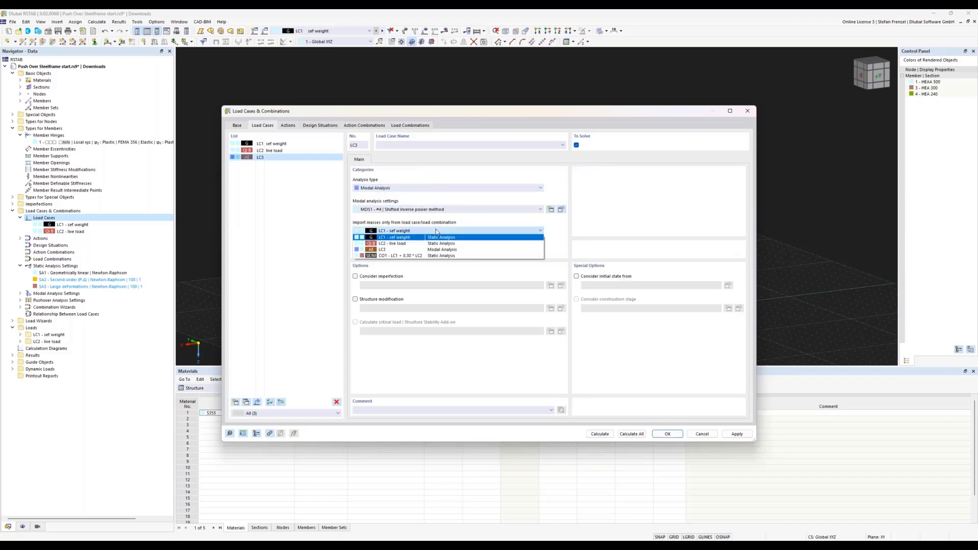
left_click(400, 256)
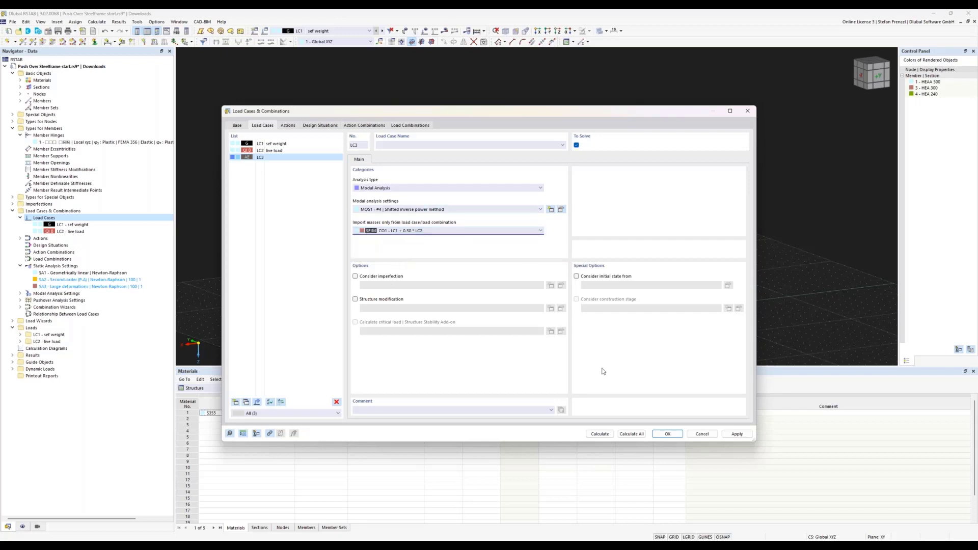
left_click(600, 433)
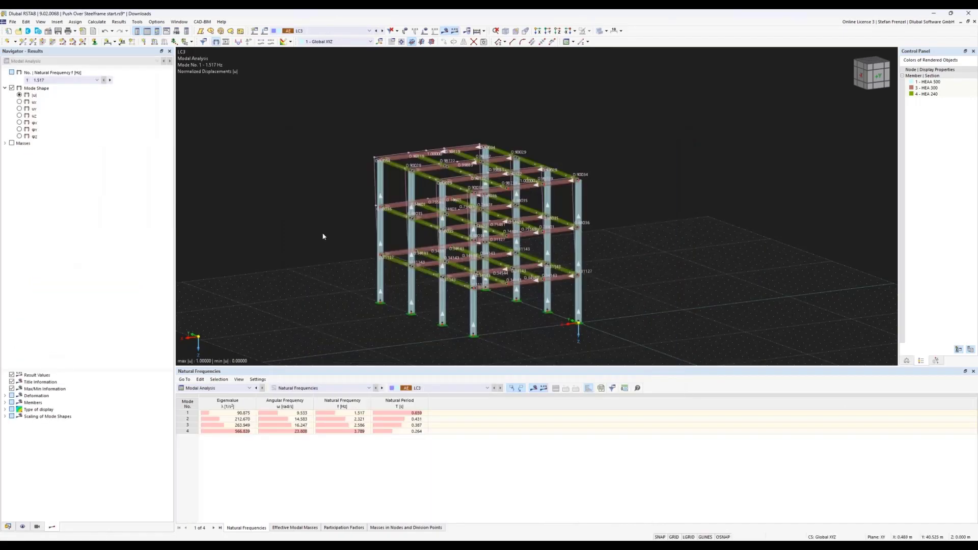
Examine the natural frequencies, periods and effective modal mass factors of the first modes in LC3.
left_click(357, 413)
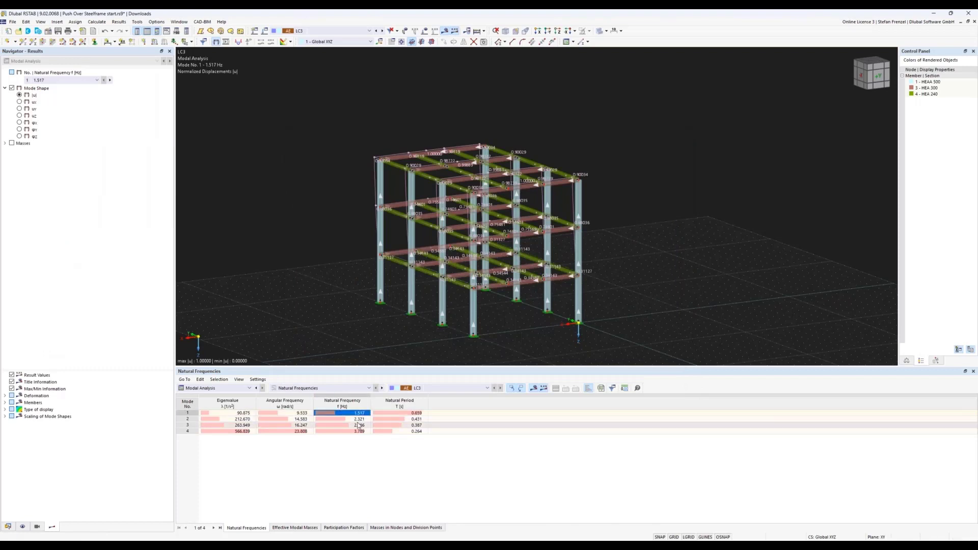
left_click(387, 413)
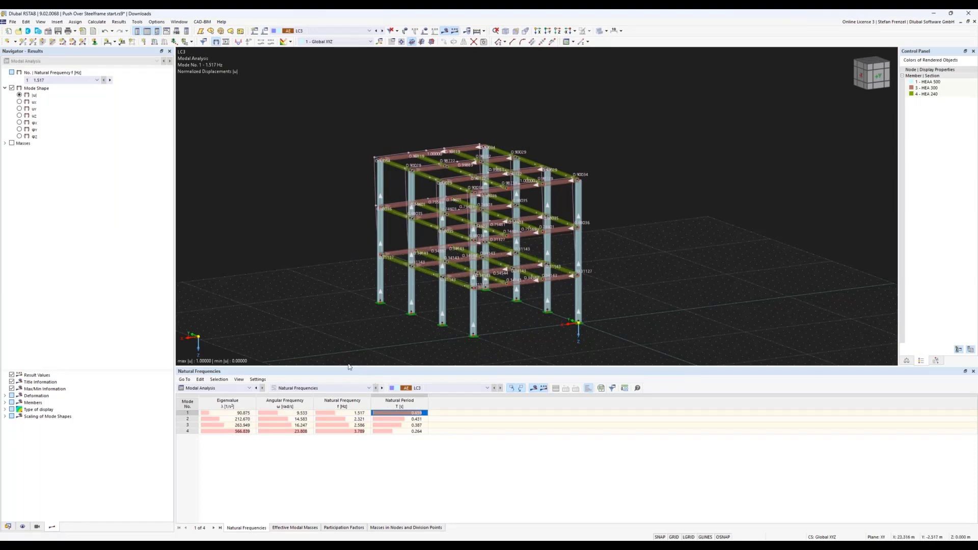
left_click(287, 528)
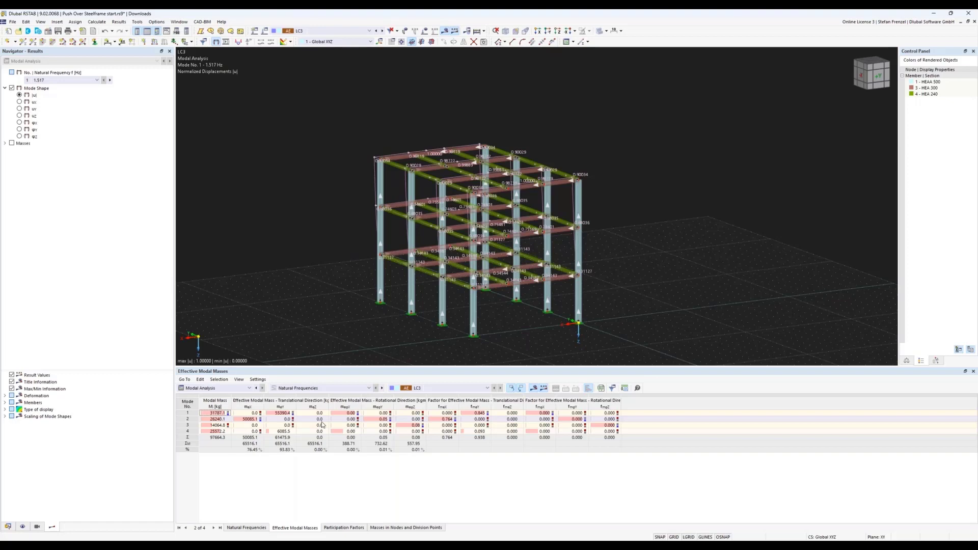
left_click(474, 412)
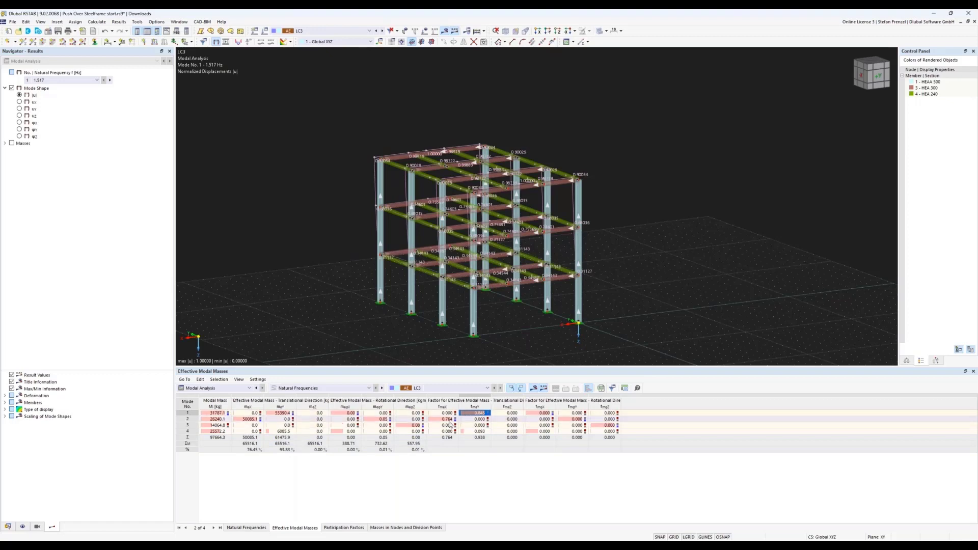
left_click(444, 420)
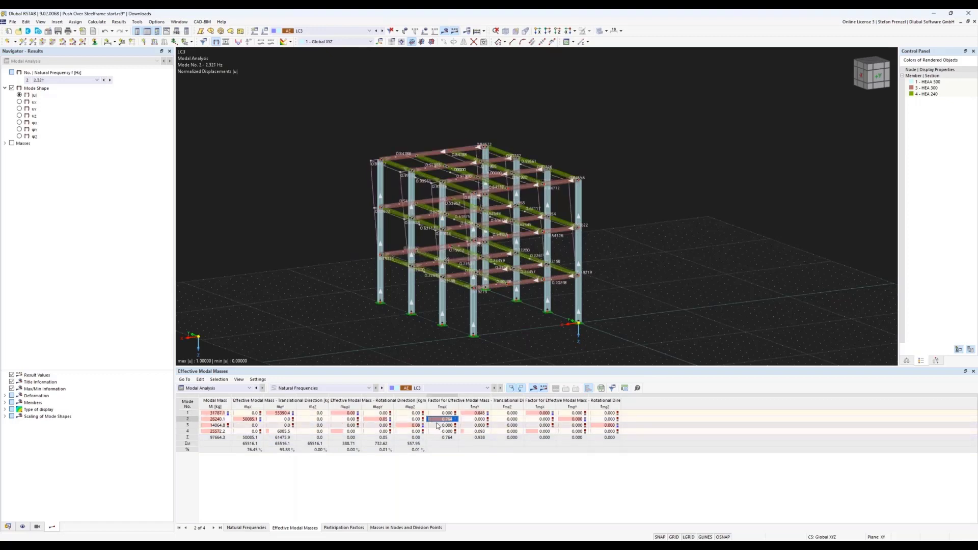
left_click(477, 413)
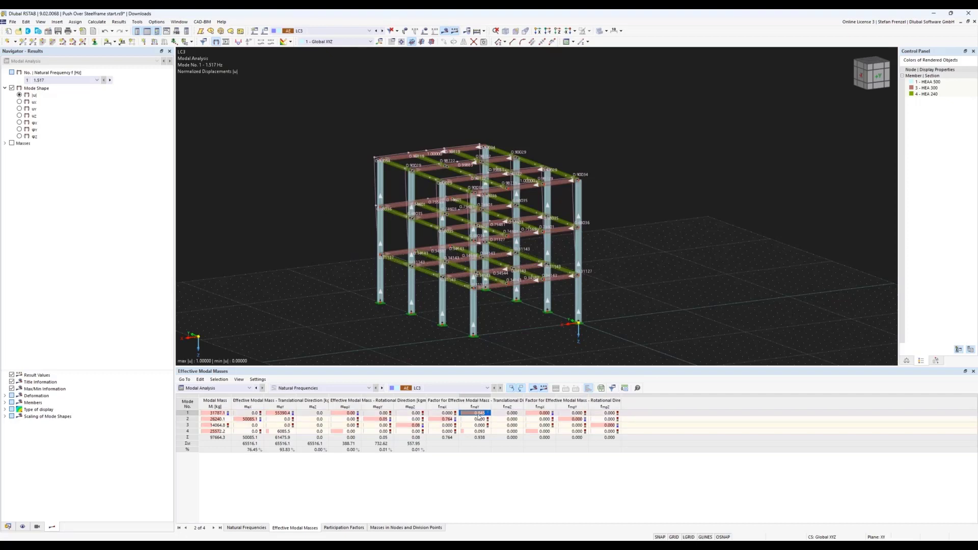
Create a Pushover Analysis load combination with static analysis settings SA3 - Large deformations and constant vertical loads from CO1.
left_click(8, 527)
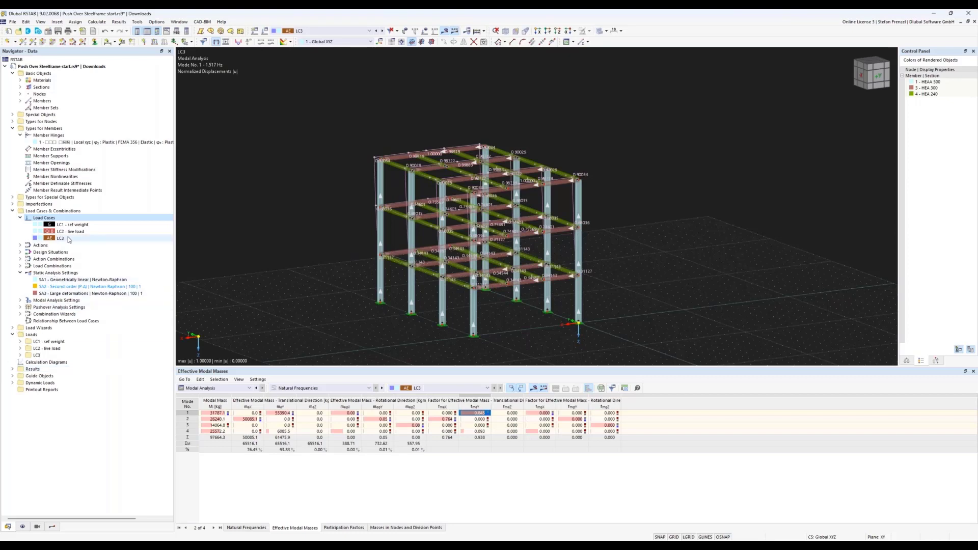
right_click(63, 265)
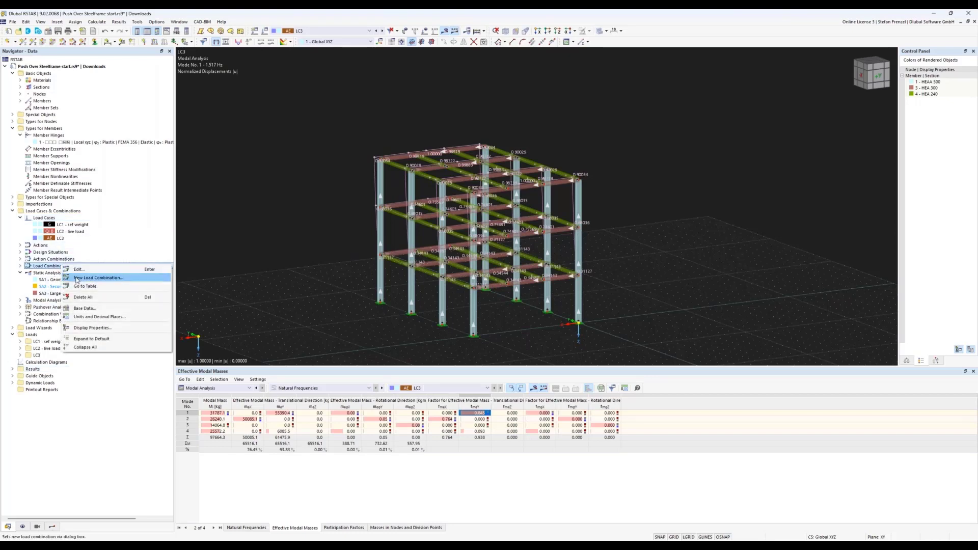
left_click(76, 277)
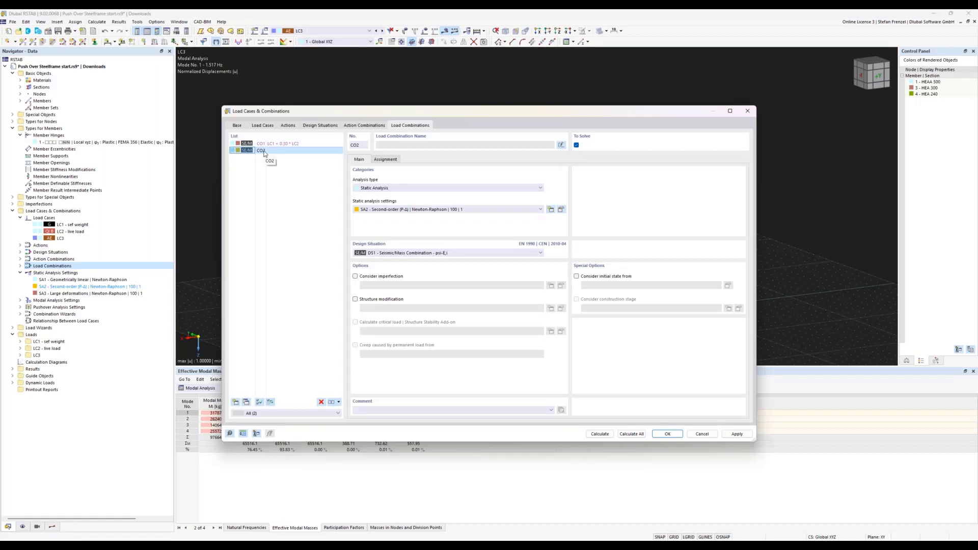
left_click(390, 189)
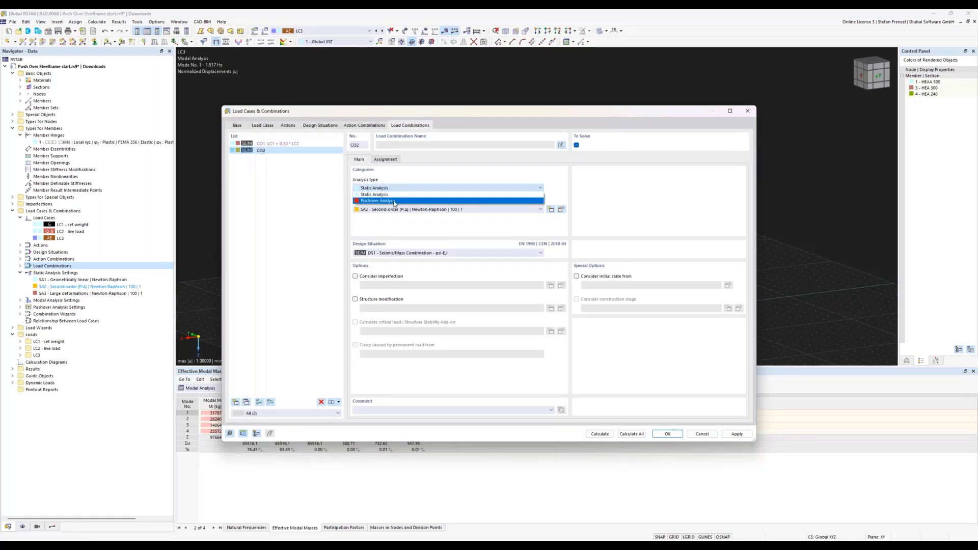
left_click(393, 201)
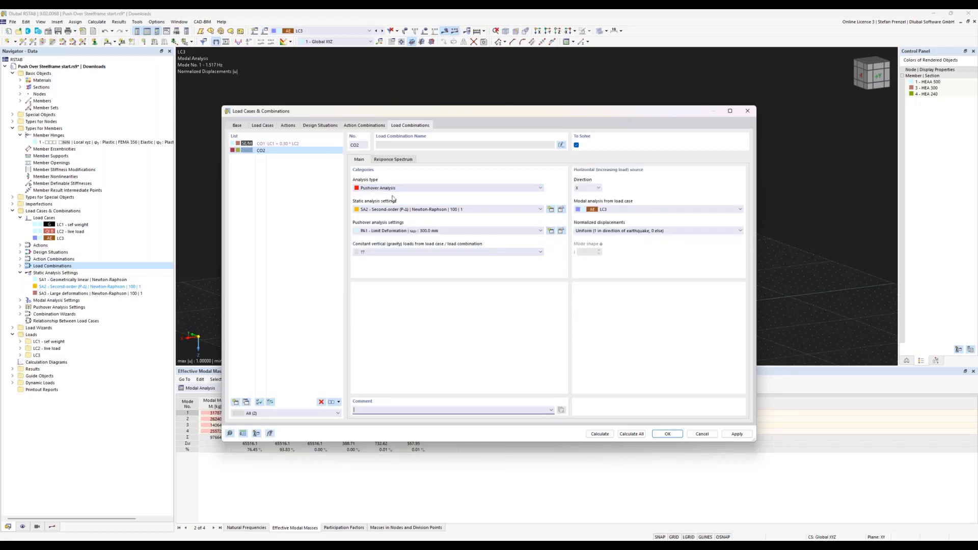
left_click(418, 210)
left_click(414, 229)
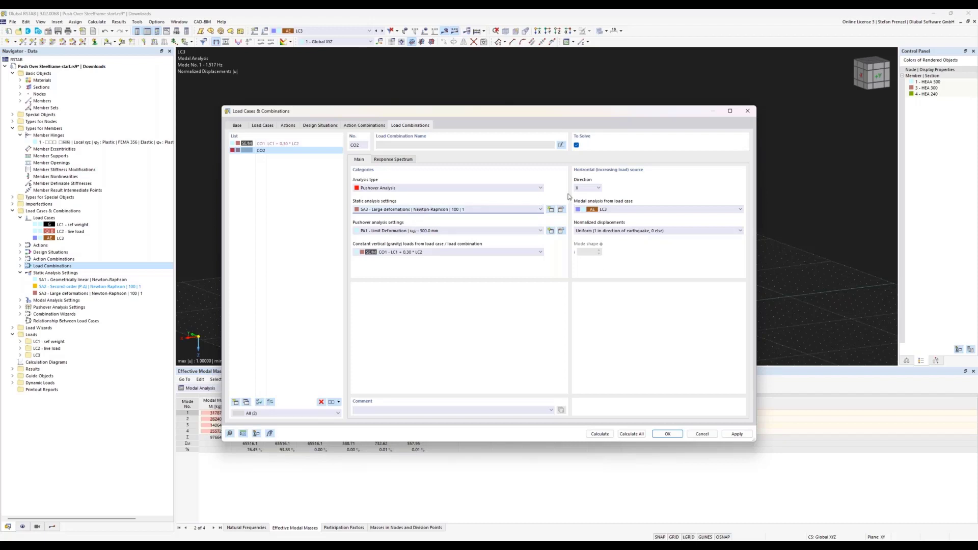
Set the horizontal load direction of CO2 to Y and its normalized displacements to Modal (automatic modal shape).
left_click(597, 190)
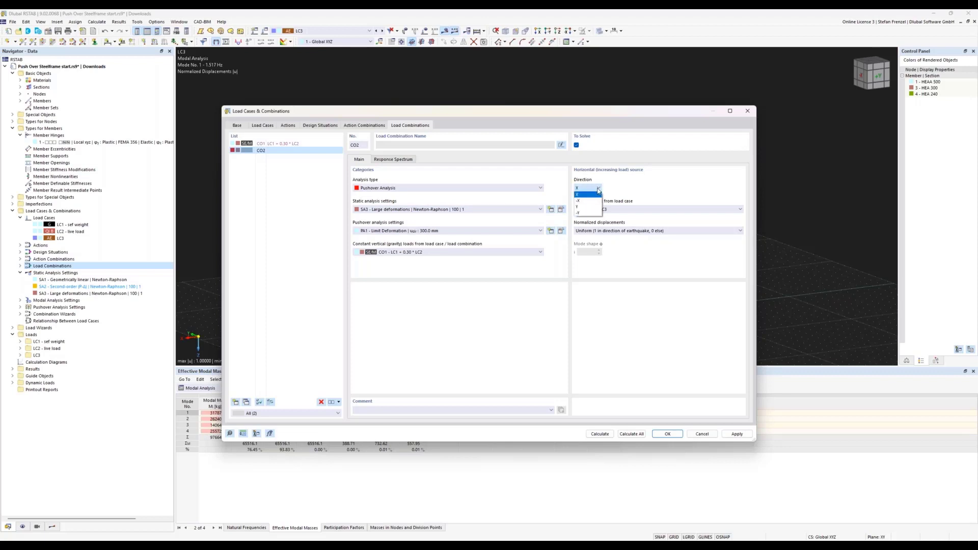
left_click(593, 208)
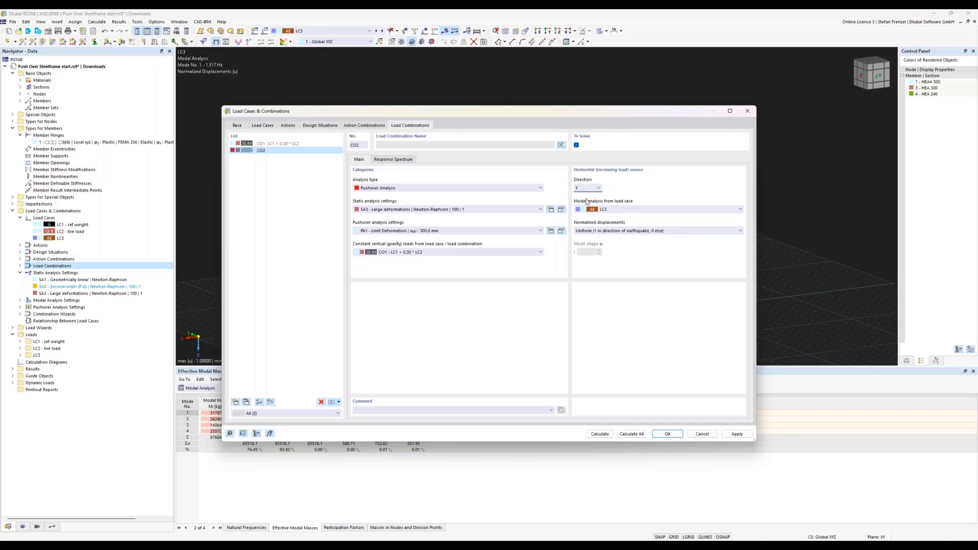
left_click(597, 232)
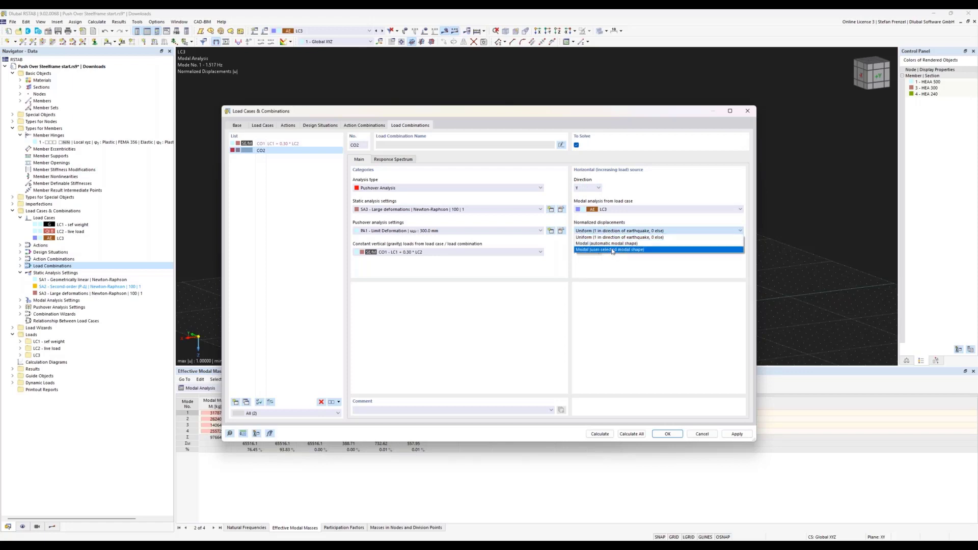
left_click(613, 243)
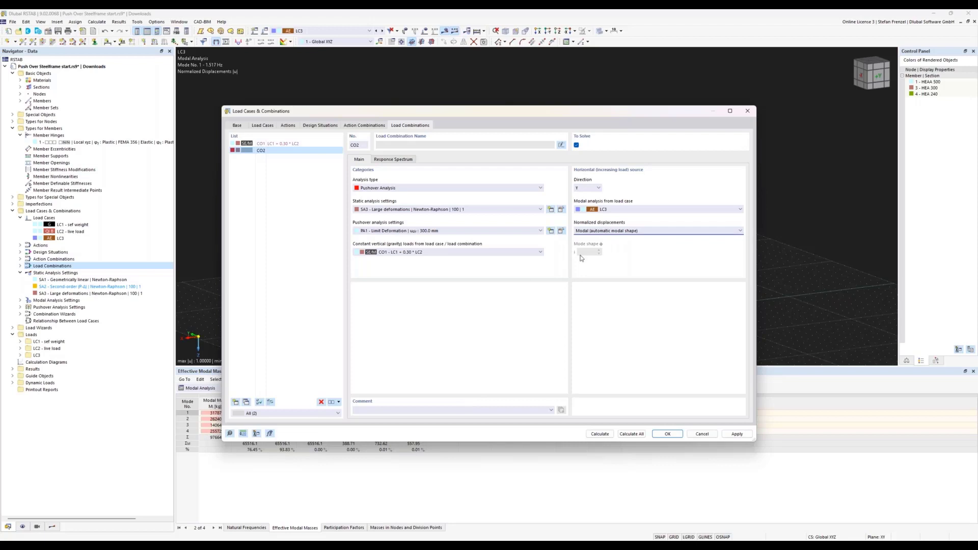
left_click(597, 231)
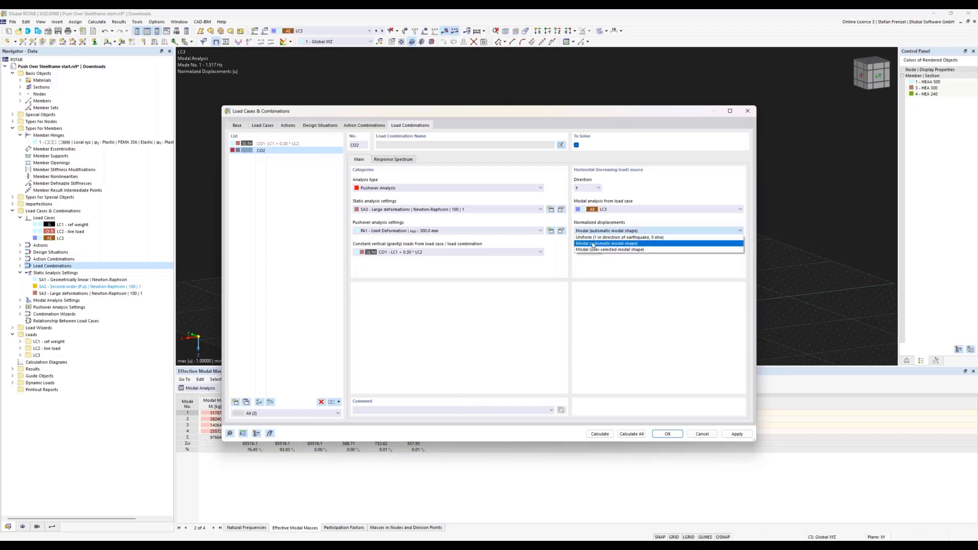
left_click(592, 244)
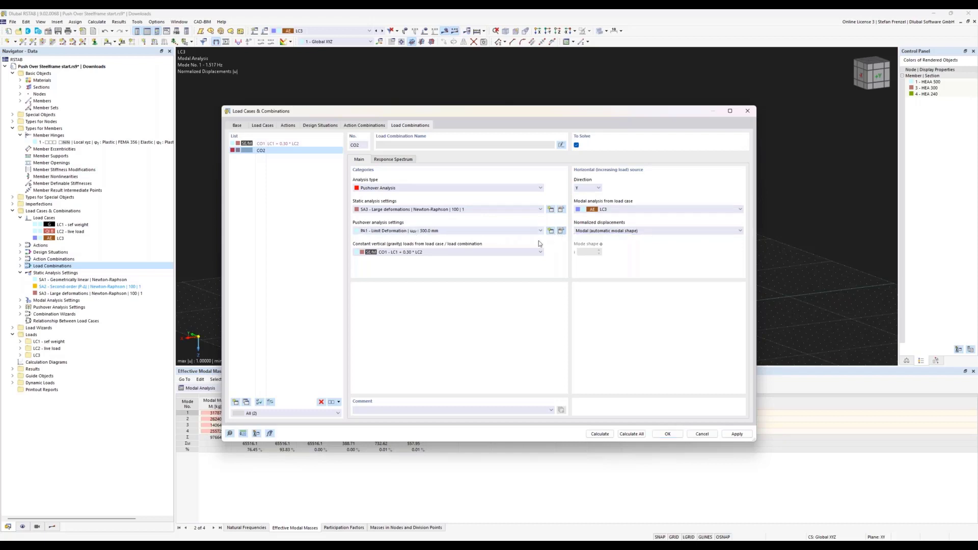
Edit pushover analysis settings PA1 with an initial load factor of 10 and Collapse as the end of the capacity curve.
left_click(561, 231)
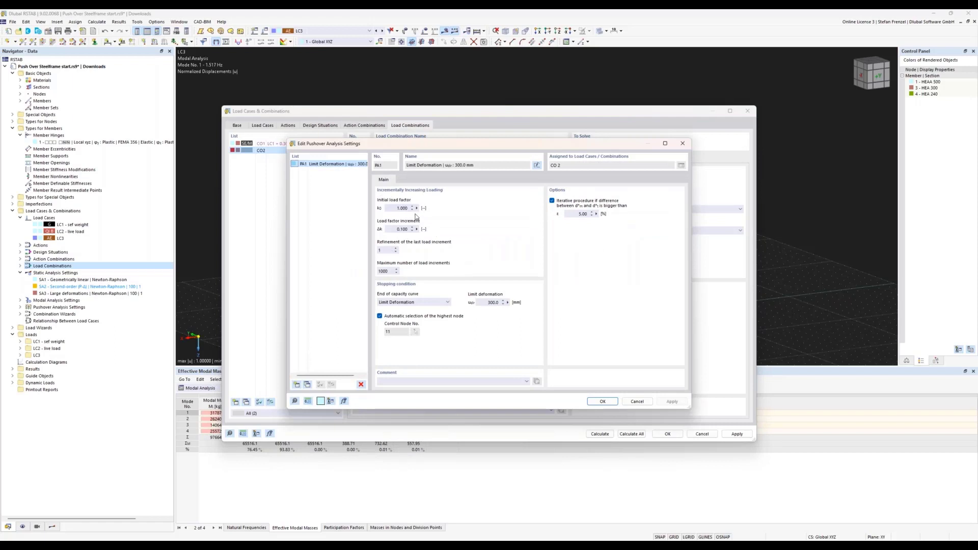
double_click(403, 208)
type("10")
left_click(449, 302)
left_click(441, 315)
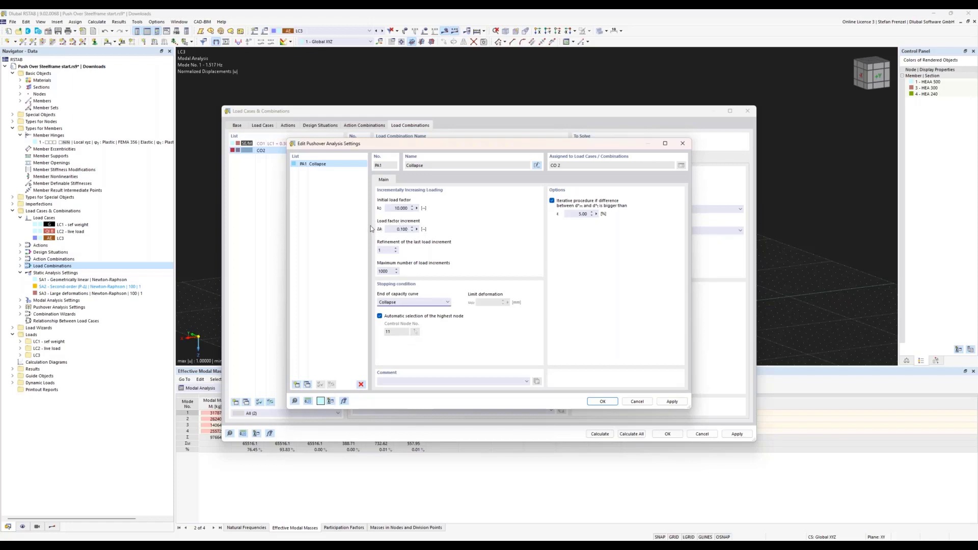
double_click(398, 230)
left_click(596, 402)
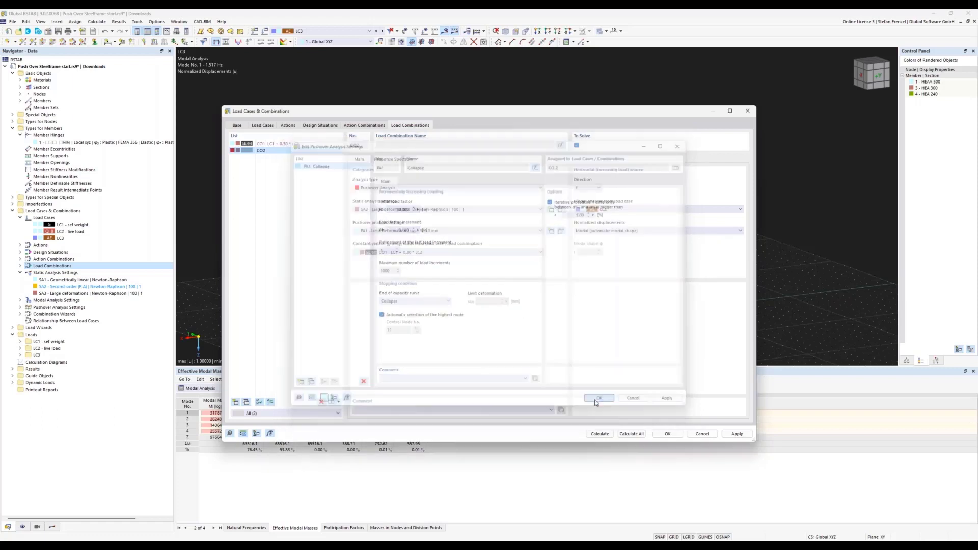
Create a response spectrum for CO2, defined according to the standard EN 1998-1 | CEN | 2013-05.
left_click(395, 159)
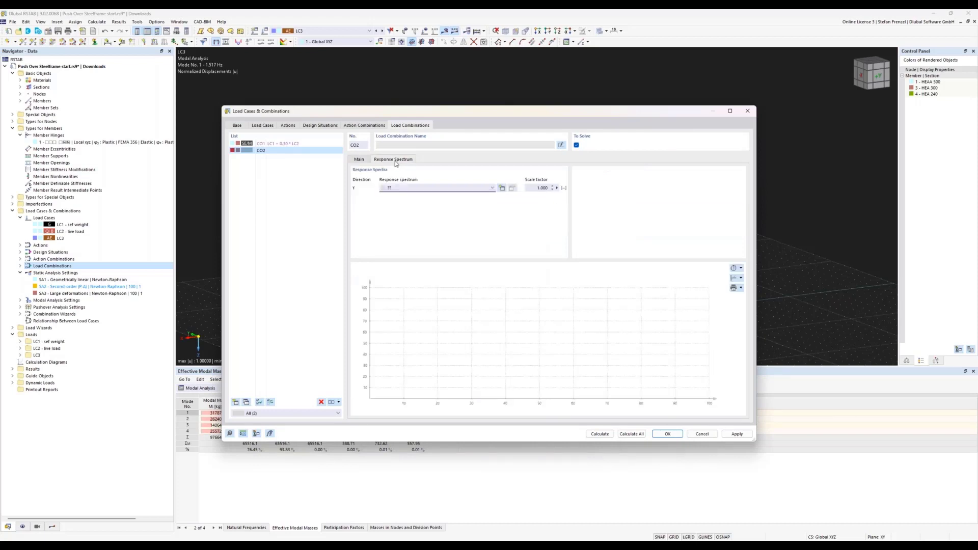
left_click(502, 188)
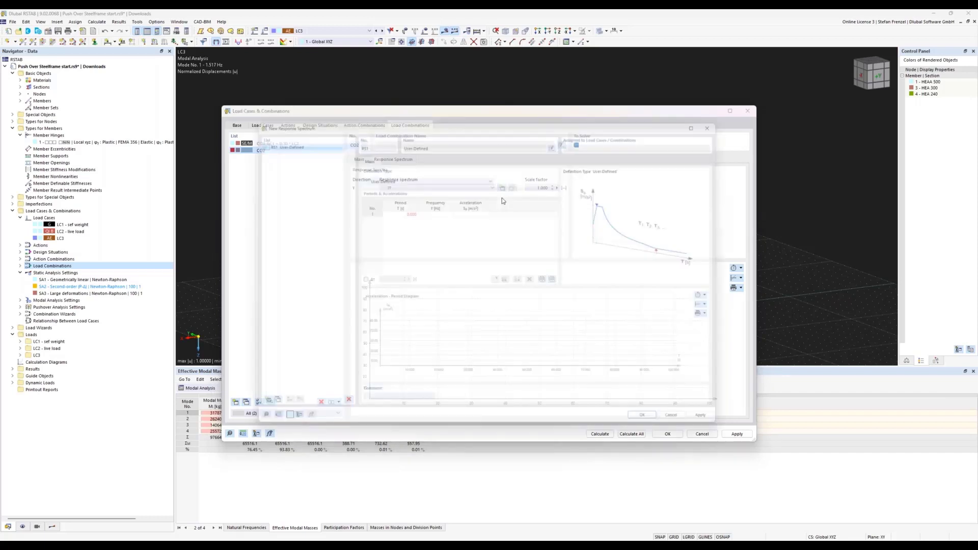
left_click(492, 175)
left_click(463, 203)
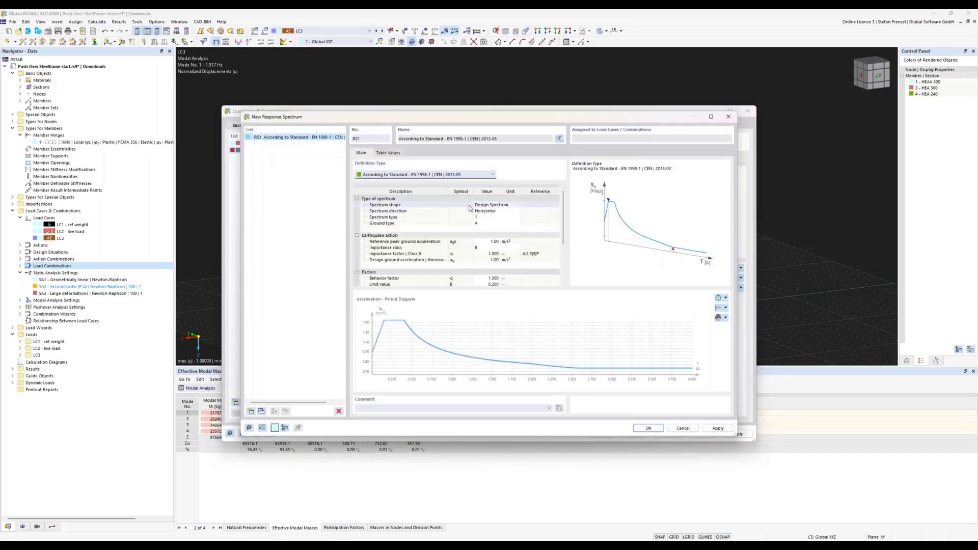
Set the response spectrum's shape to Elastic Spectrum and its ground type to Other.
left_click(487, 204)
left_click(518, 205)
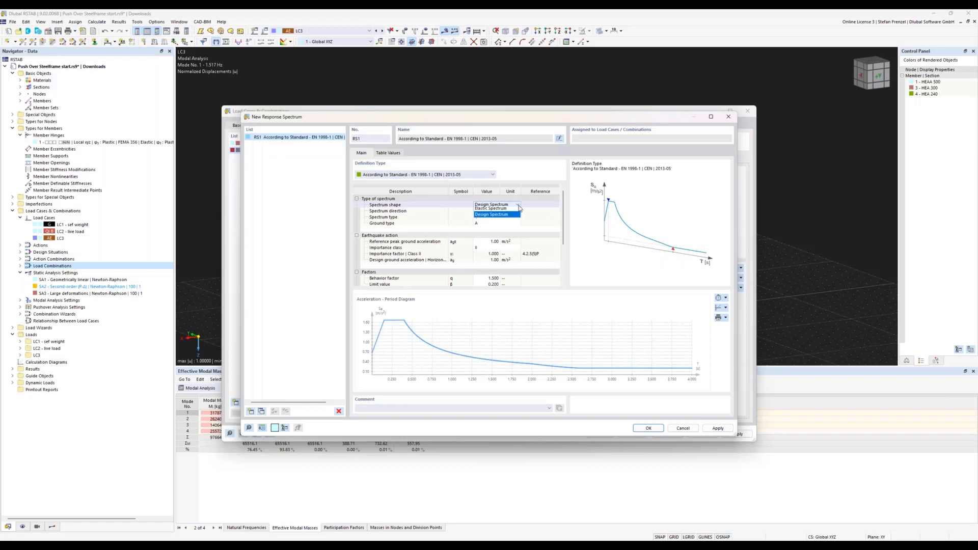
left_click(515, 214)
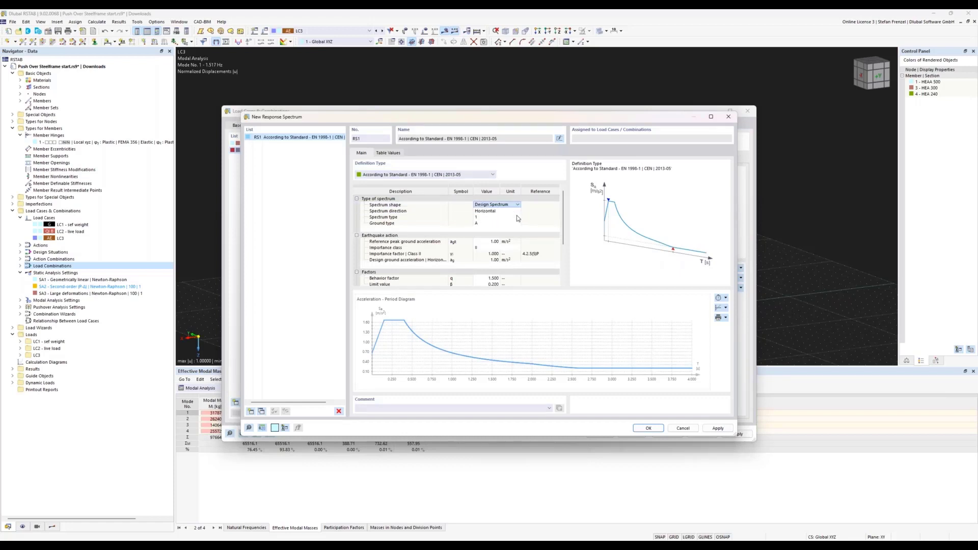
left_click(485, 228)
left_click(492, 228)
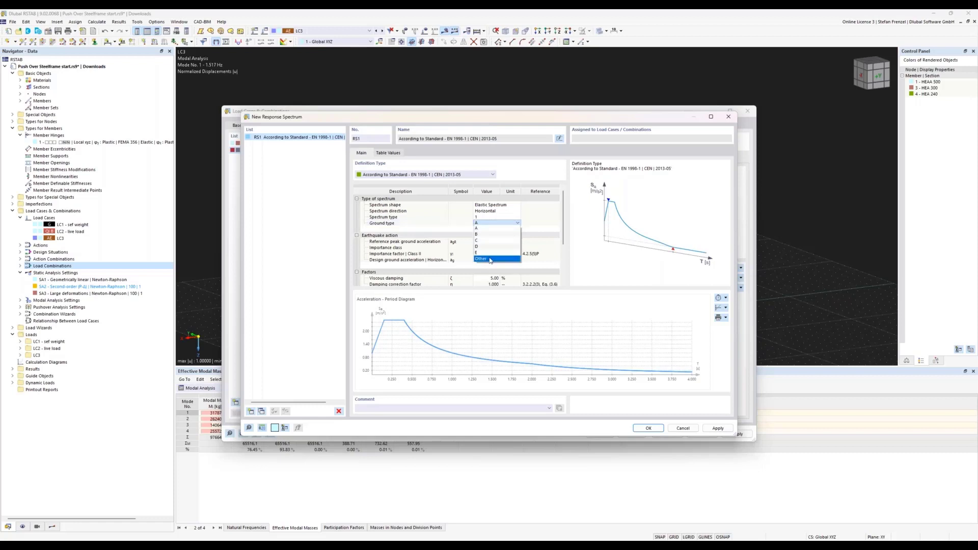
left_click(490, 259)
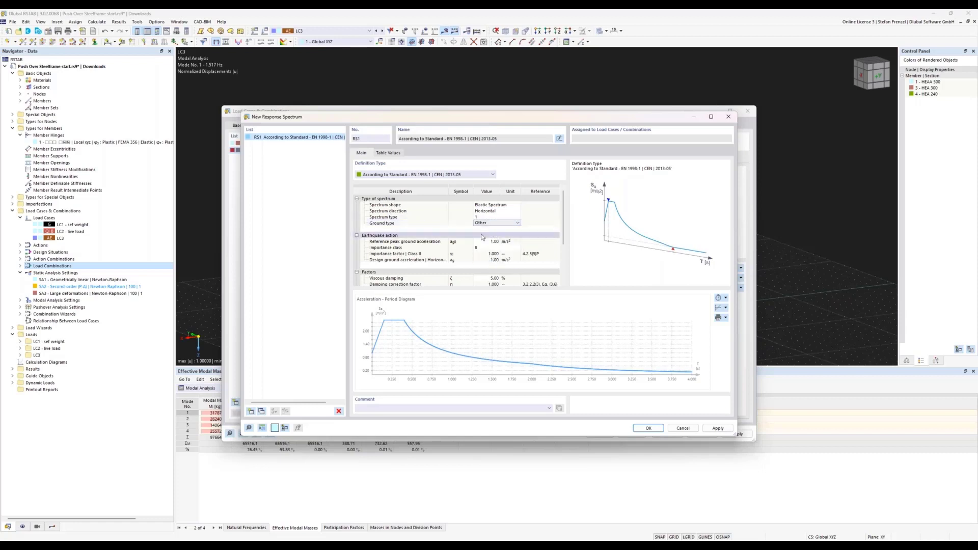
Set the response spectrum's reference peak ground acceleration to 6 m/s² and its control period TC to 1 s.
left_click(487, 241)
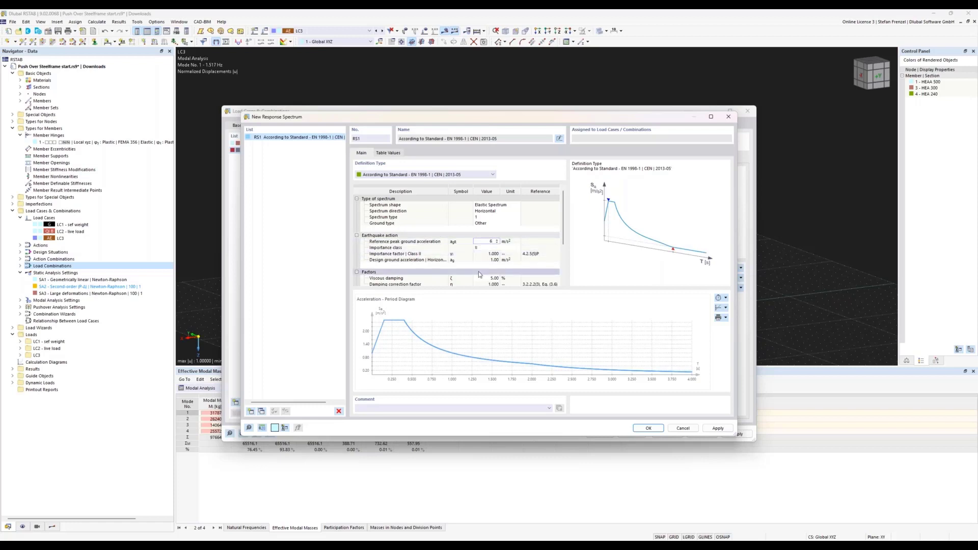
scroll(480, 275, "down", 3)
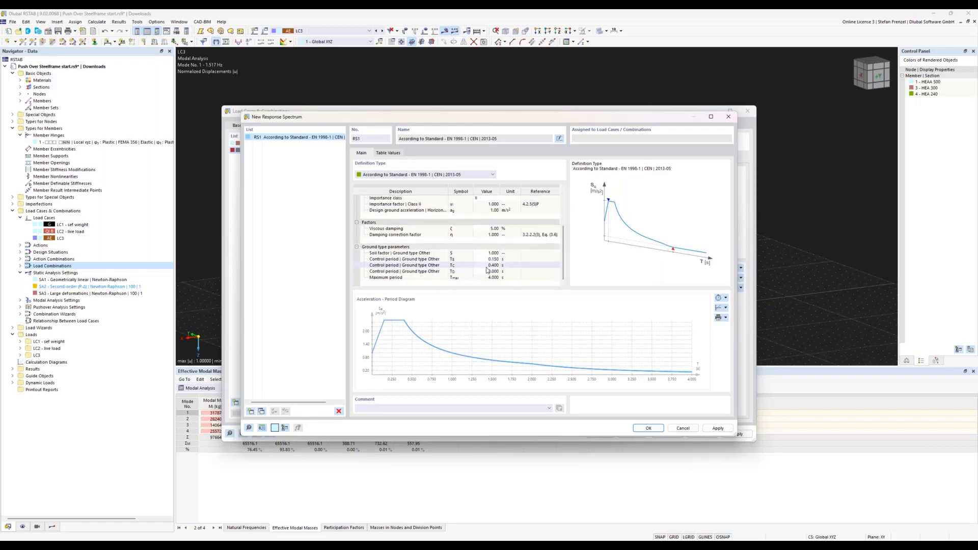
left_click(487, 271)
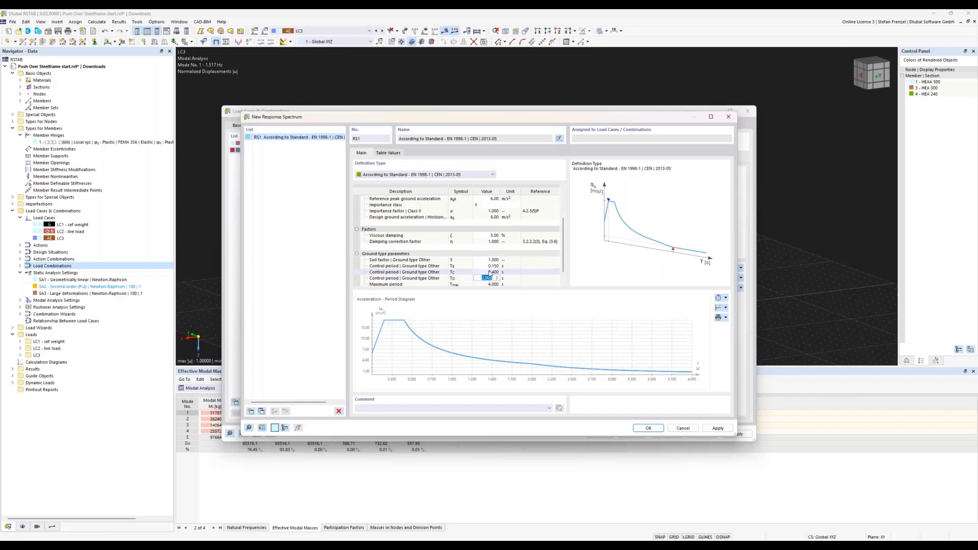
left_click(488, 272)
type("1")
key("Return")
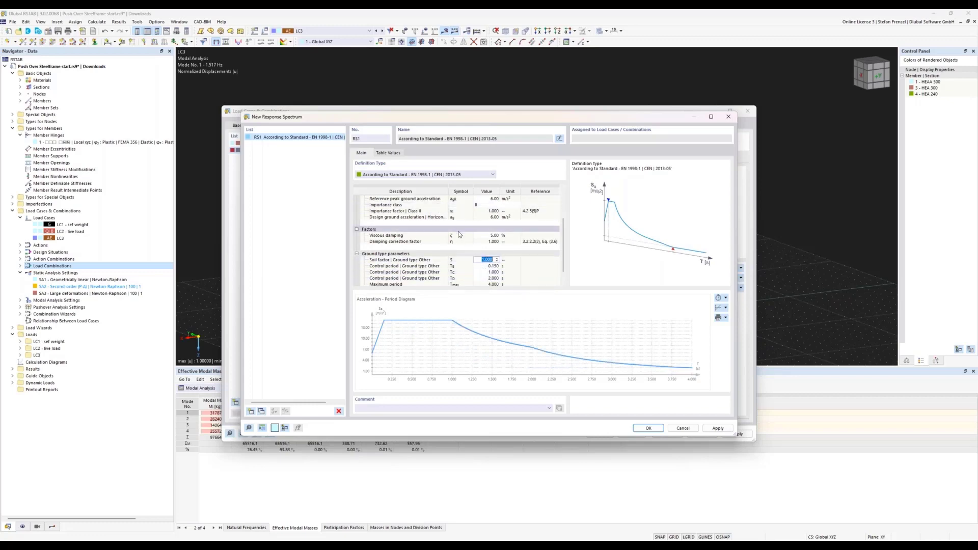
scroll(478, 249, "up", 3)
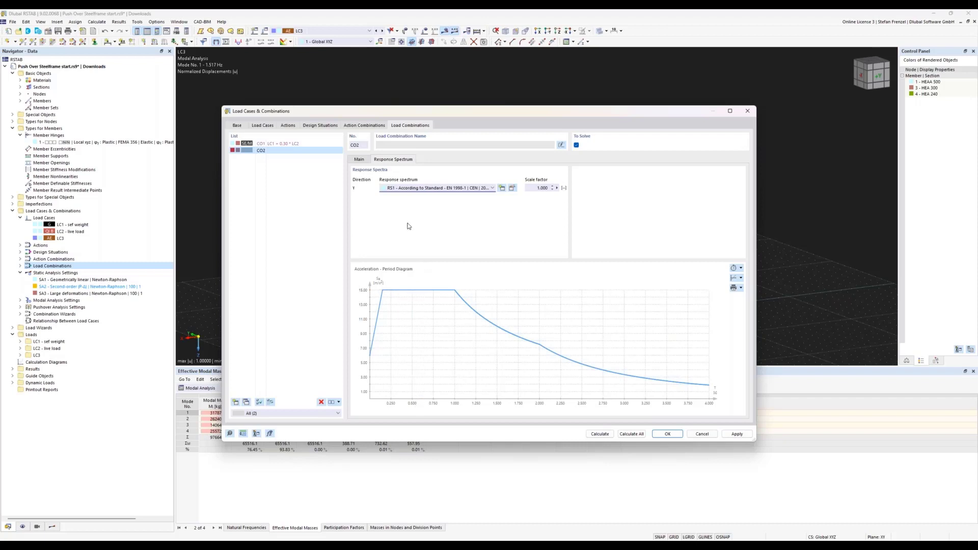
Return to the main settings of pushover combination CO2 and run its calculation.
left_click(361, 161)
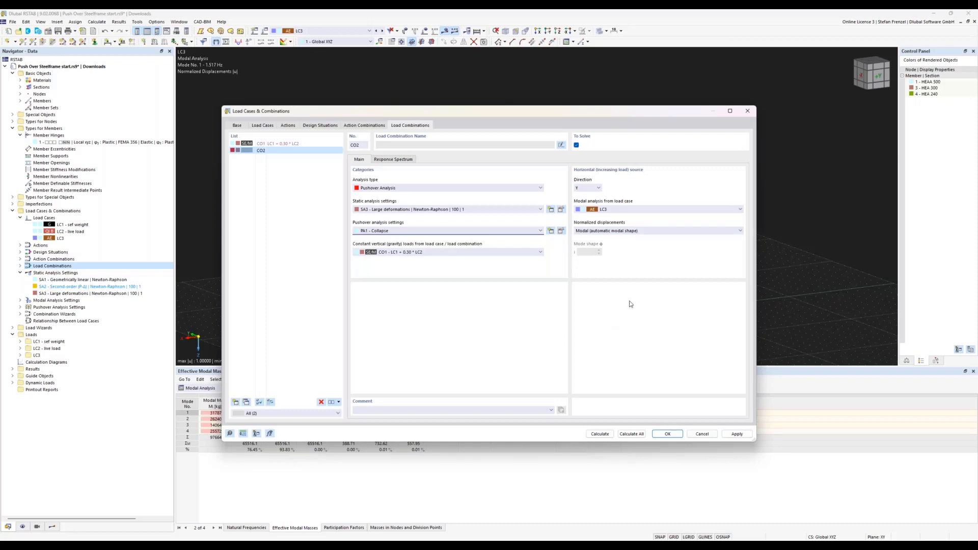
left_click(600, 434)
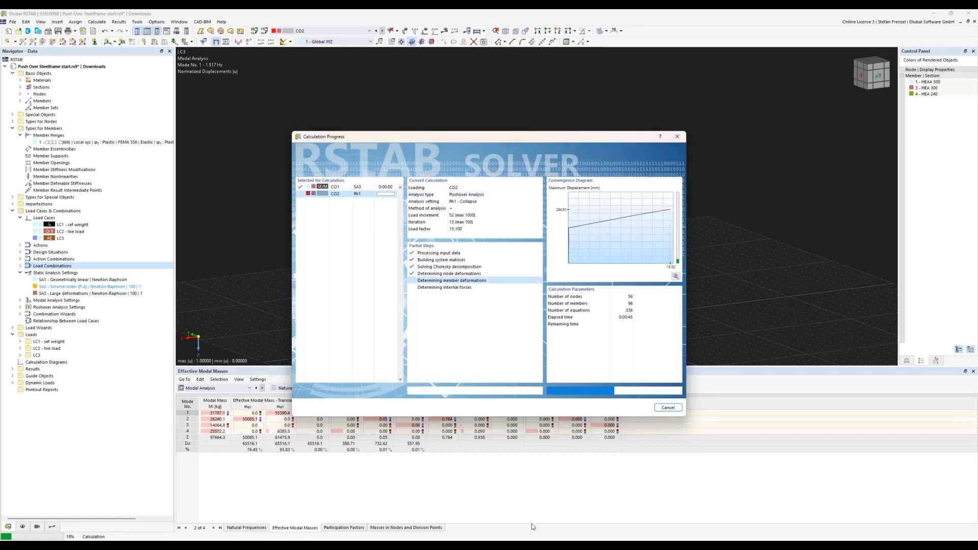
mouse_move(560, 530)
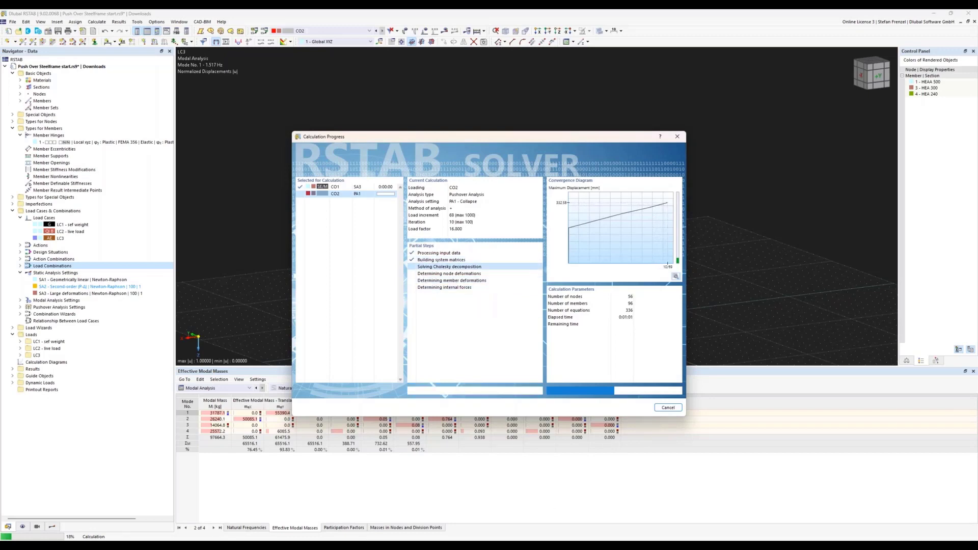
left_click(590, 516)
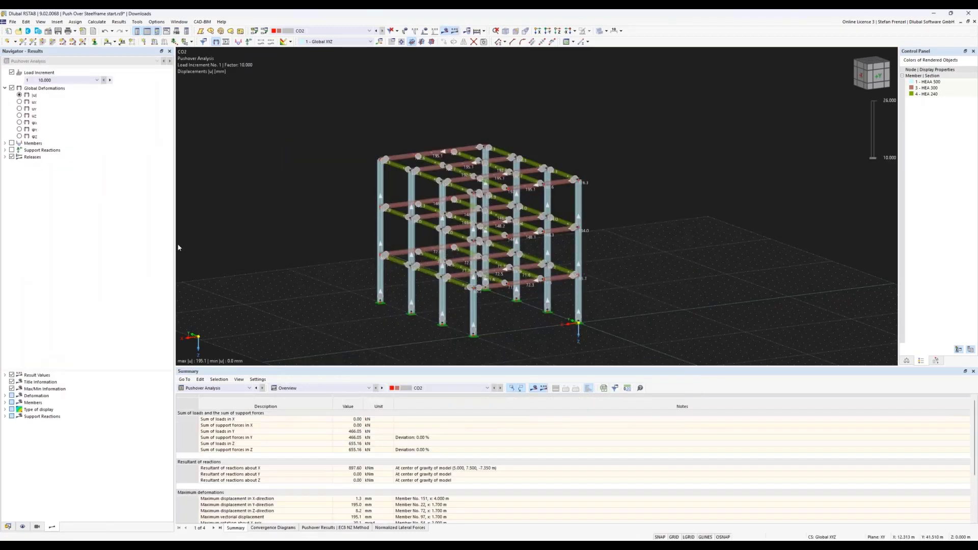
Examine the EC8 N2 Method pushover results, checking the displacement ratio and the target displacement of the last iteration.
left_click(8, 527)
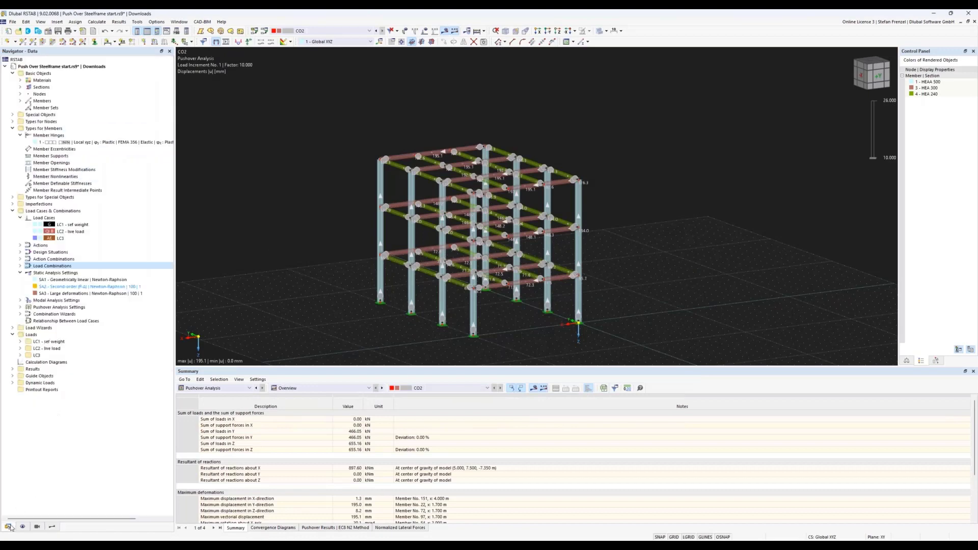
left_click(321, 528)
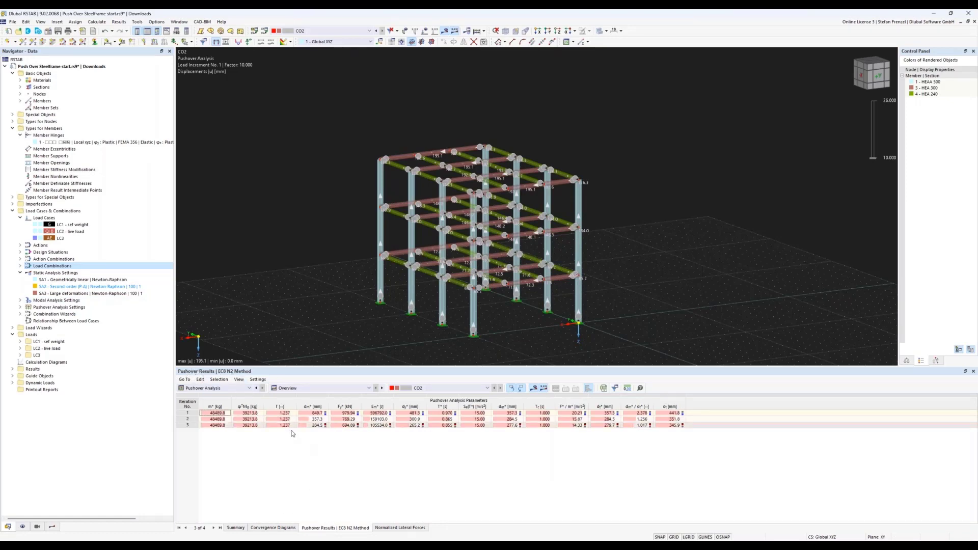
left_click(639, 425)
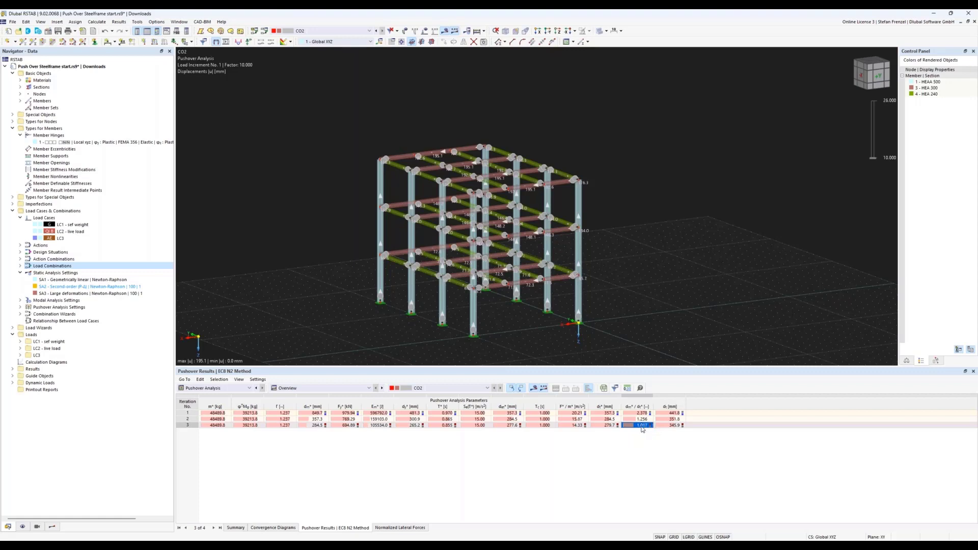
left_click(672, 425)
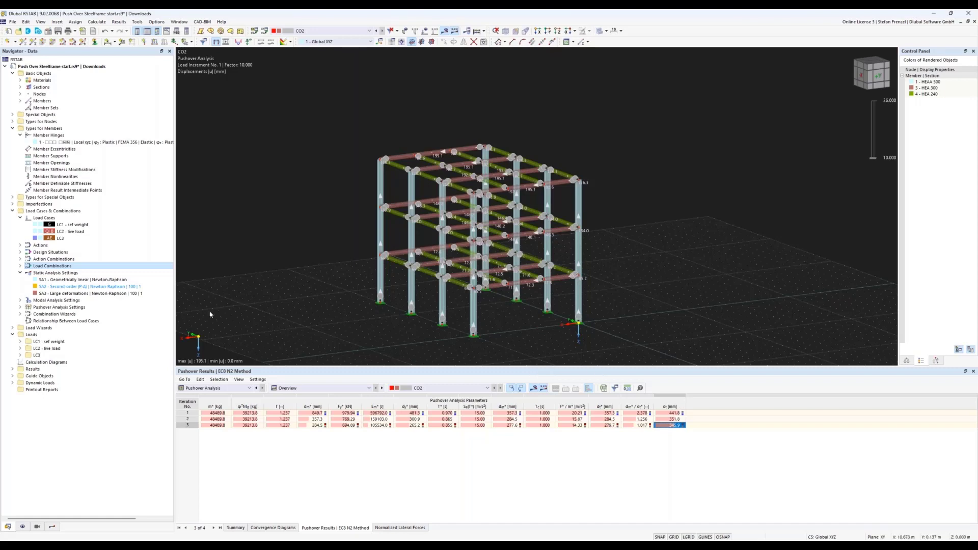
Create a new calculation diagram of type 2D | Pushover ADRS for CO2.
right_click(36, 365)
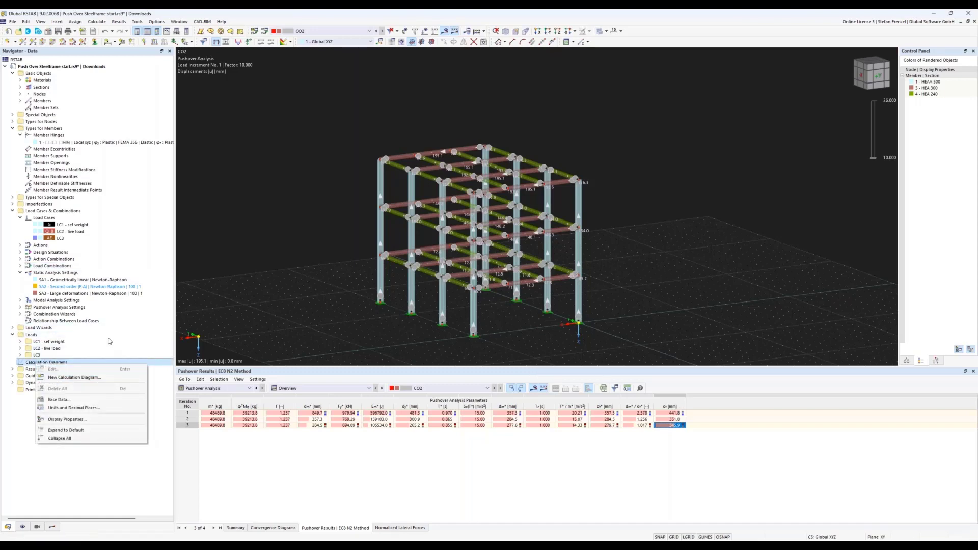
left_click(55, 379)
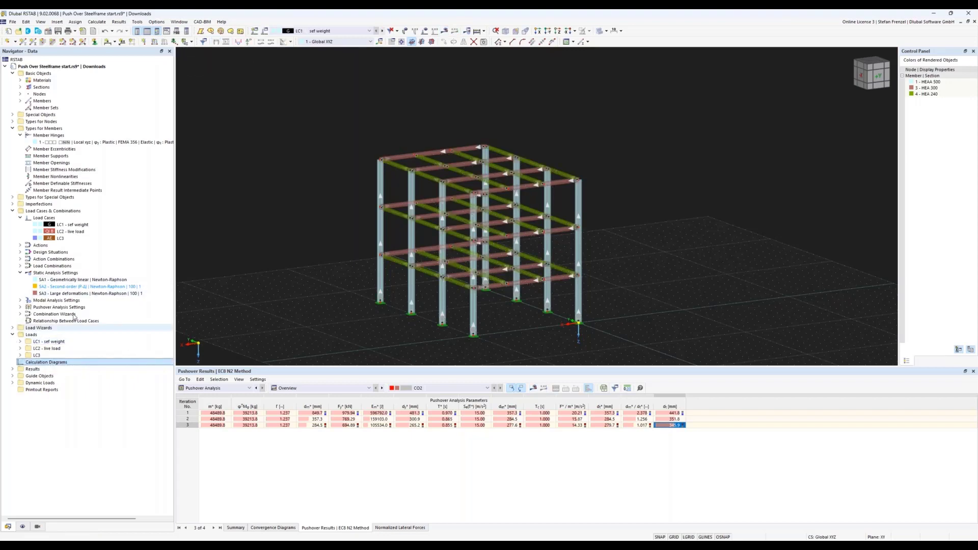
right_click(56, 362)
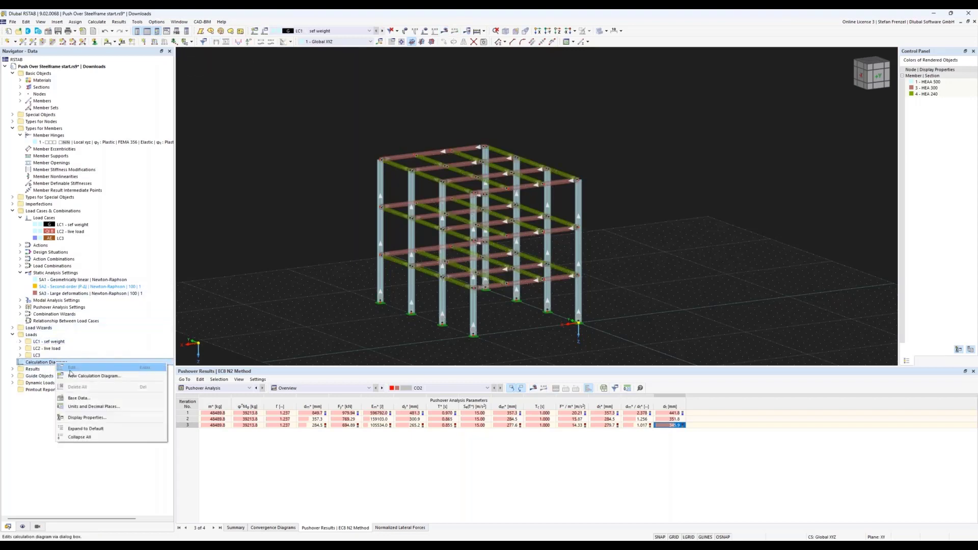
left_click(72, 375)
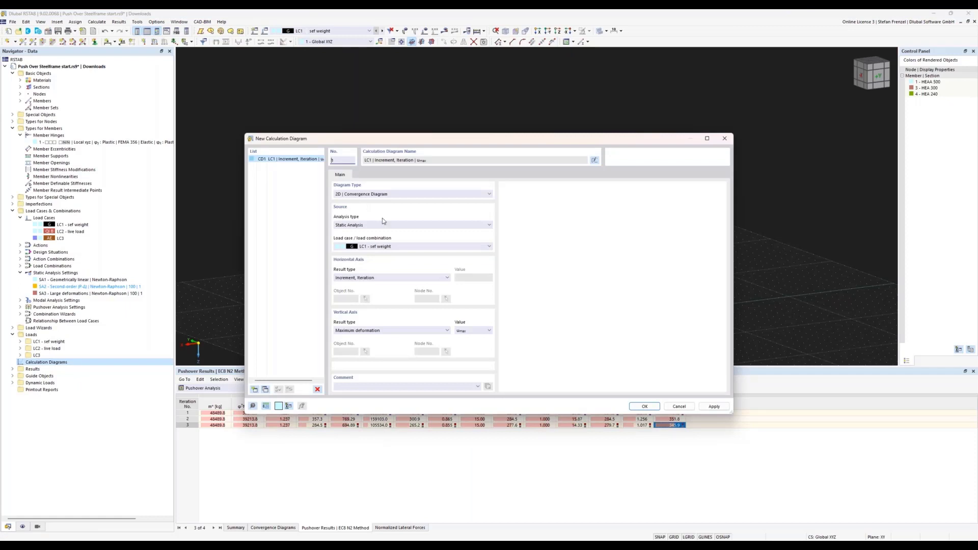
left_click(407, 194)
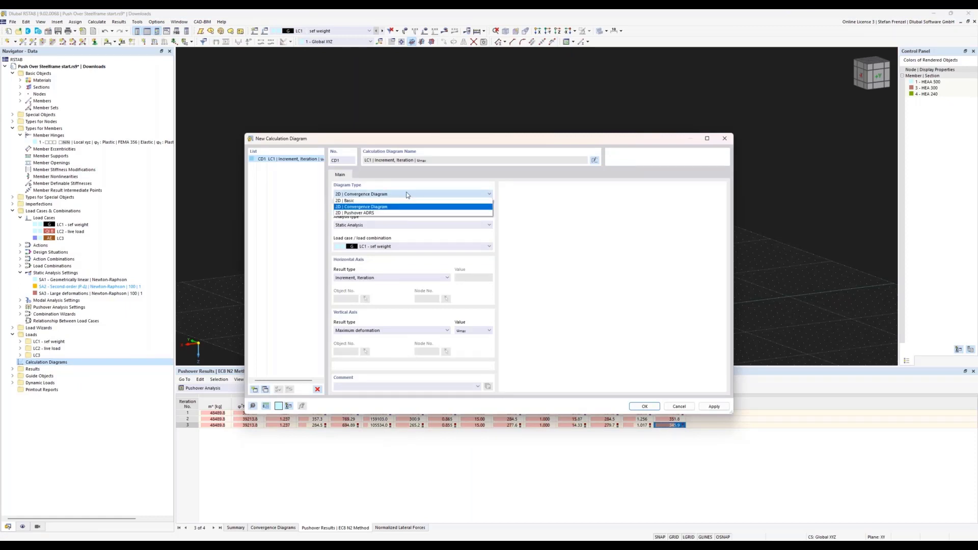
left_click(358, 213)
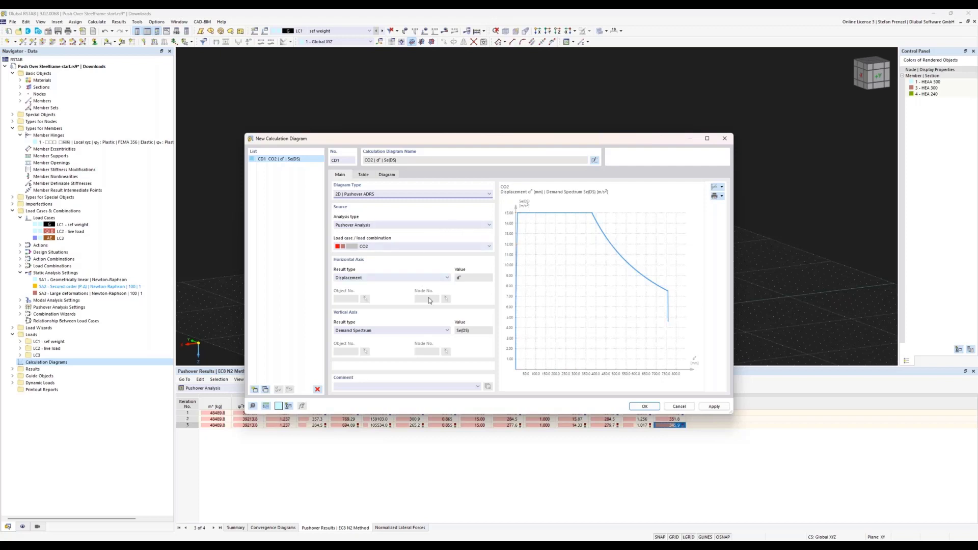
Plot Demand Spectrum | Capacity Spectrum, bilinear | Capacity Spectrum on the vertical axis, inspect the curves' intersection and save the diagram.
left_click(432, 331)
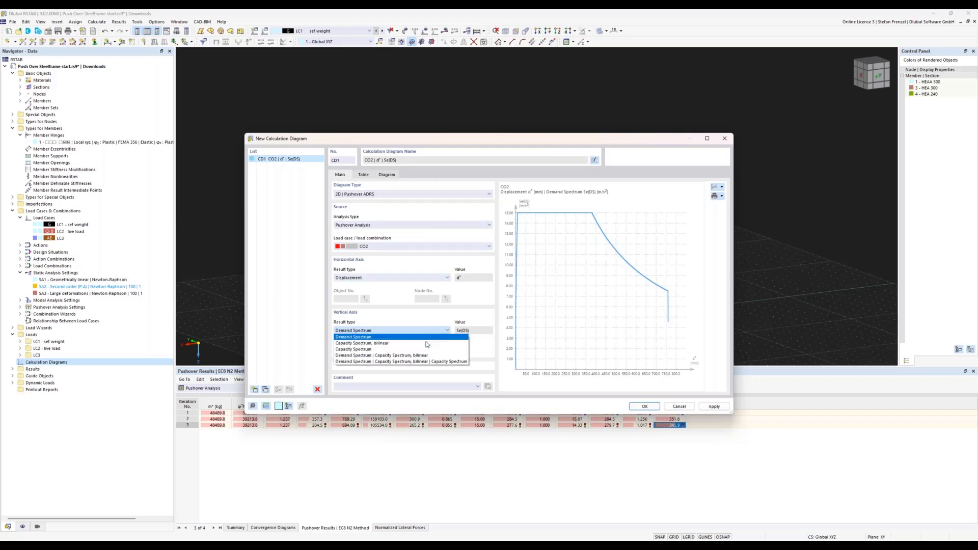
left_click(427, 343)
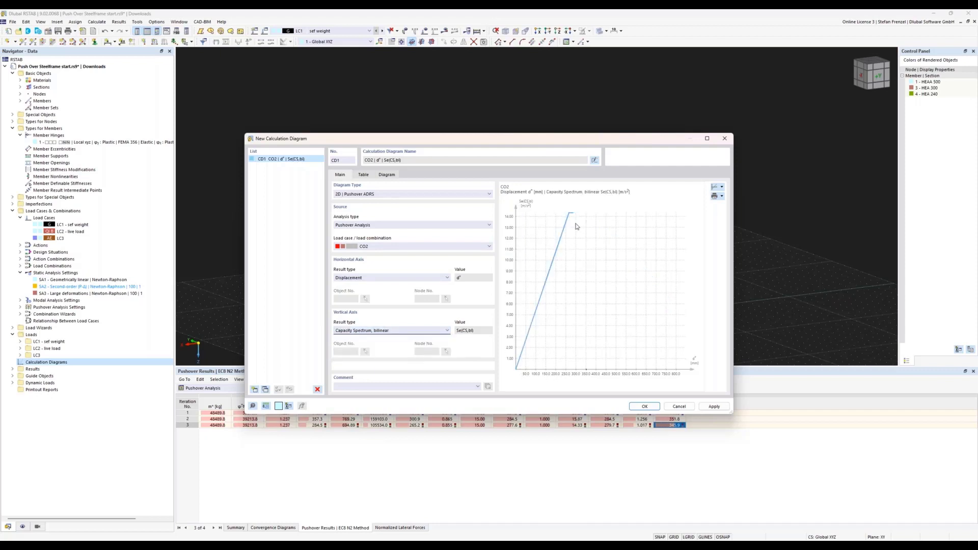
left_click(434, 332)
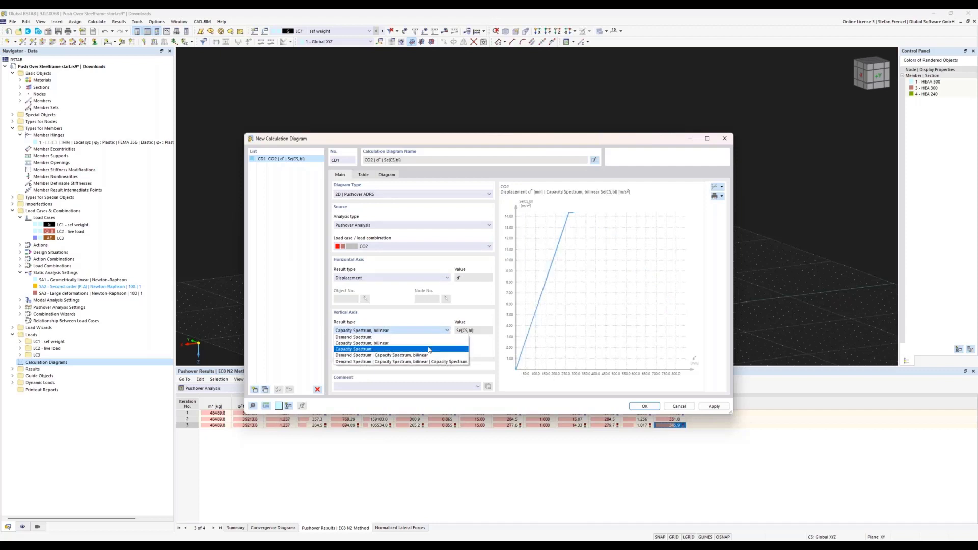
left_click(431, 362)
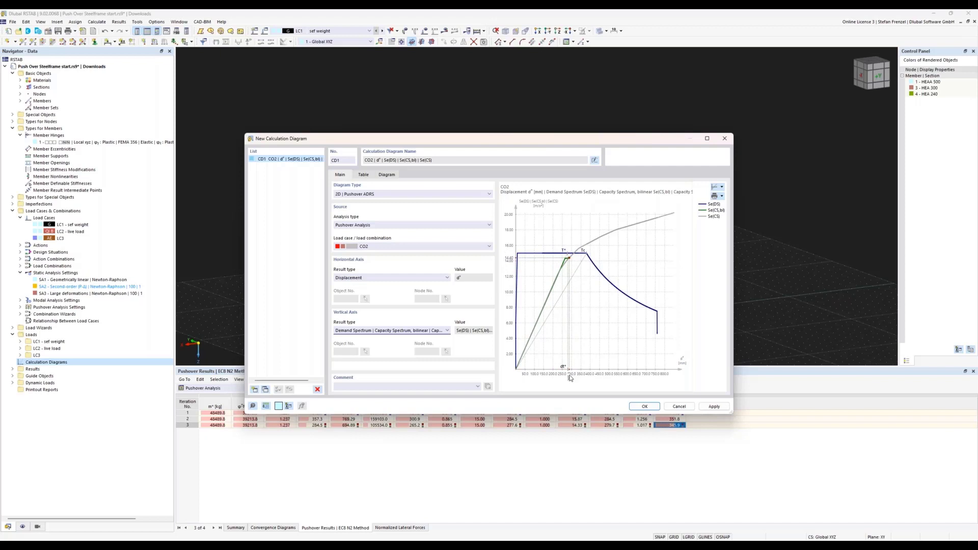
left_click_drag(522, 144, 531, 49)
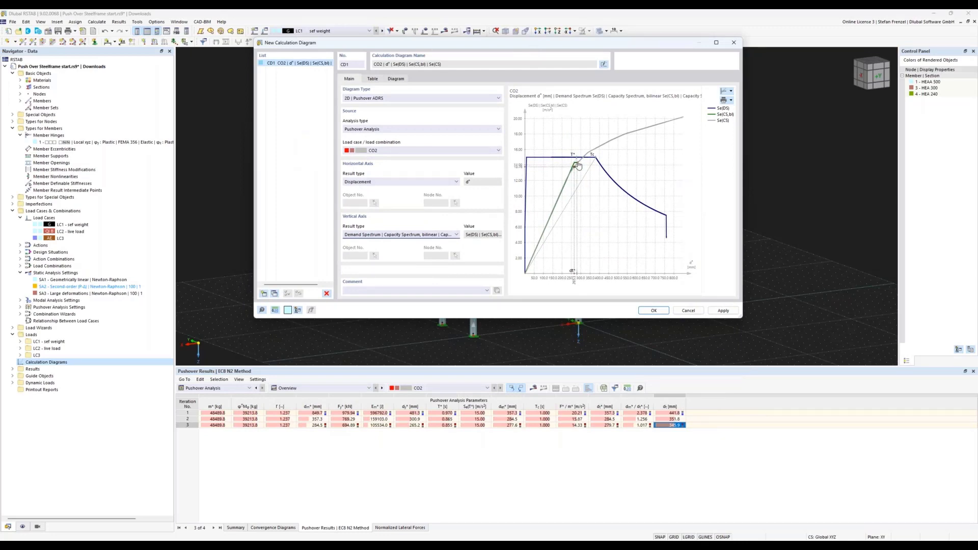
scroll(575, 168, "up", 3)
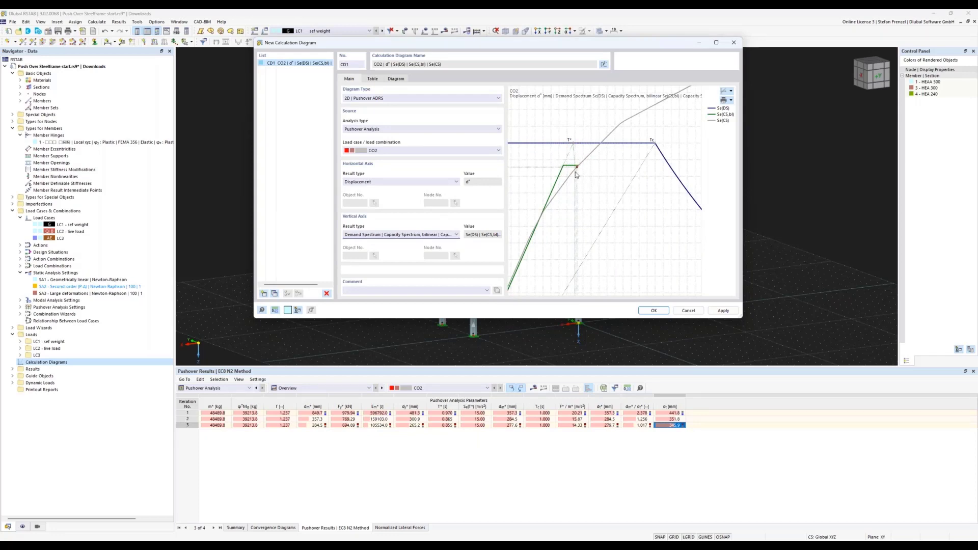
scroll(573, 210, "down", 8)
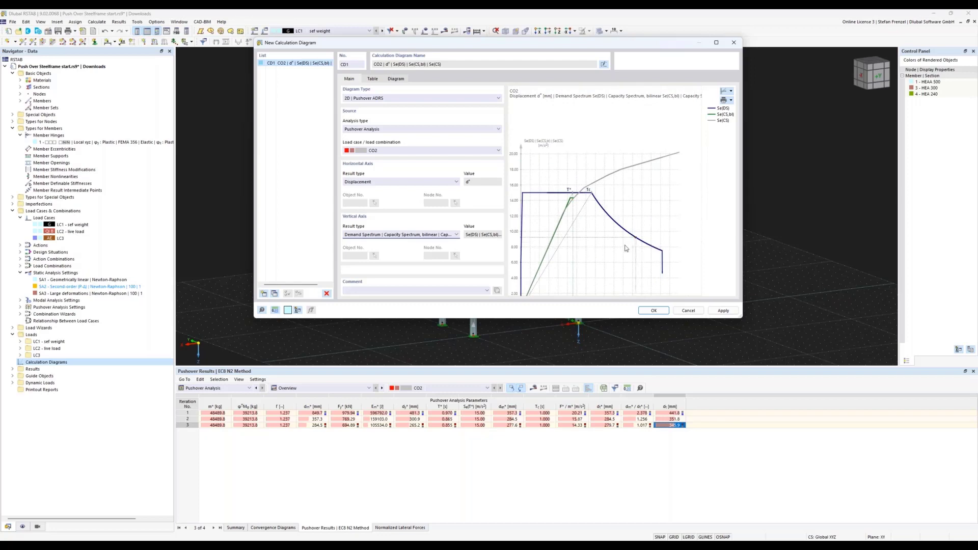
middle_click_drag(581, 245, 588, 175)
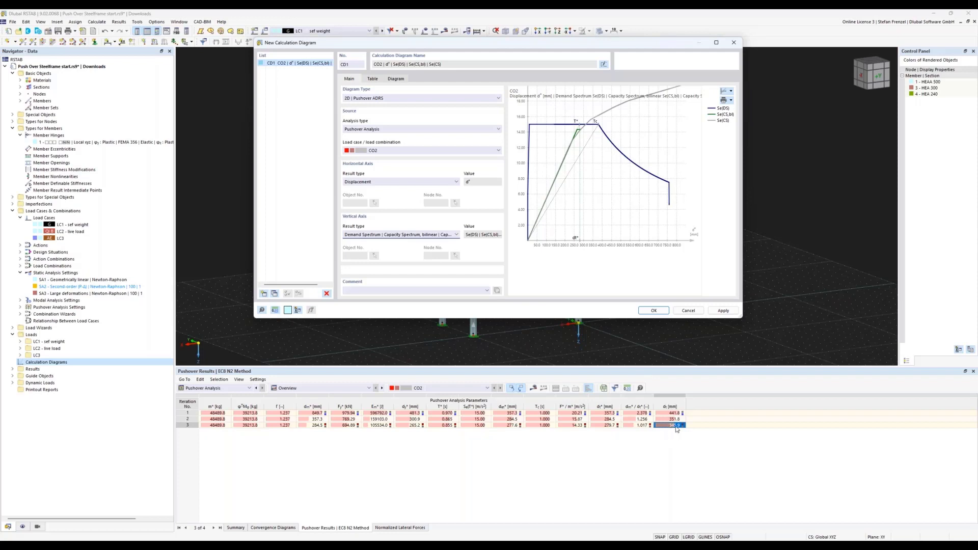
left_click(653, 311)
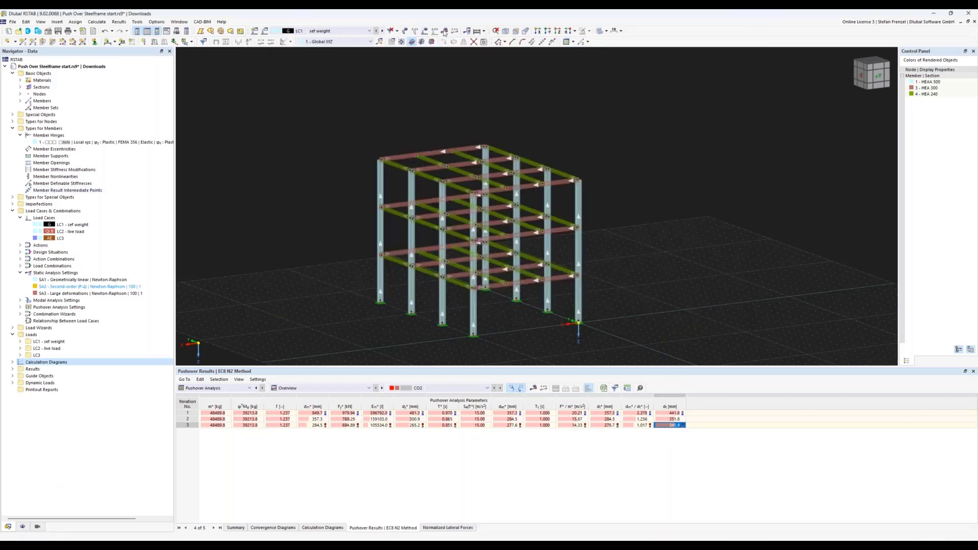
Decline calculating LC1 and display the pushover analysis results of CO2 on the model.
left_click(391, 30)
left_click(555, 311)
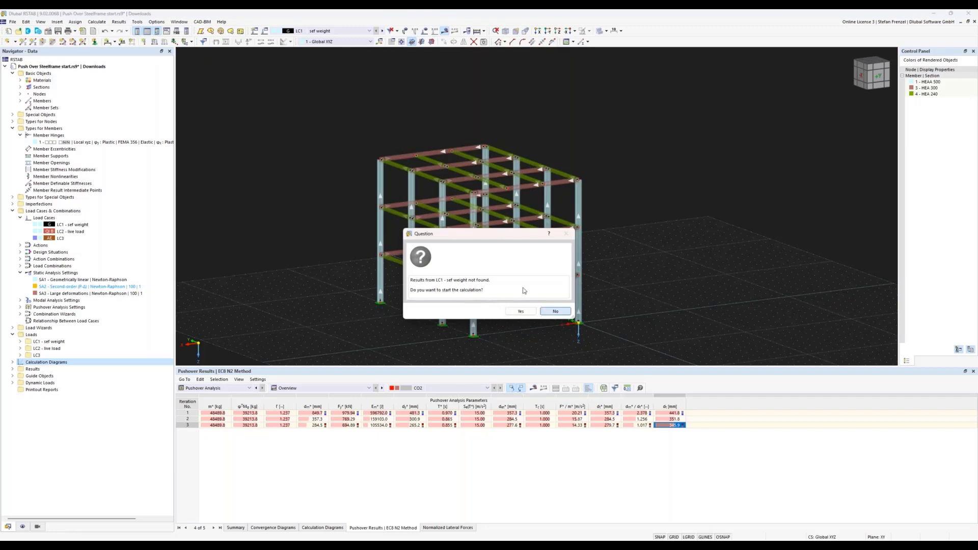
left_click(369, 30)
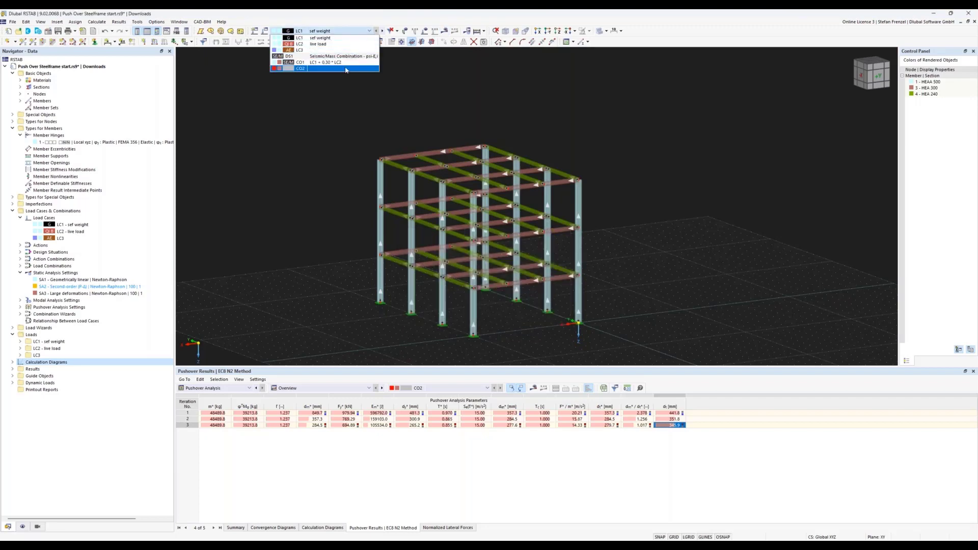
left_click(336, 69)
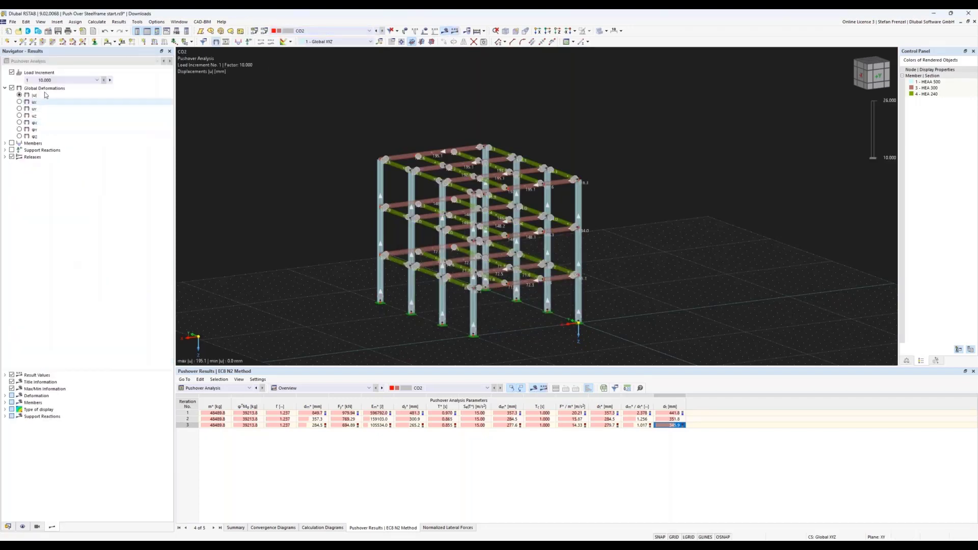
Show the global deformations at load factor 12.200 and switch the load increment to factor 16.700.
left_click(60, 81)
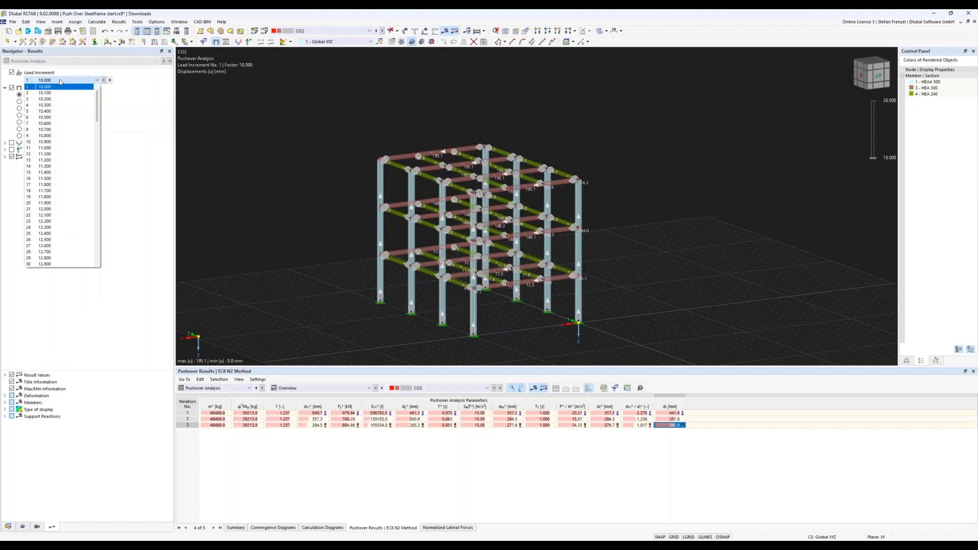
left_click(62, 221)
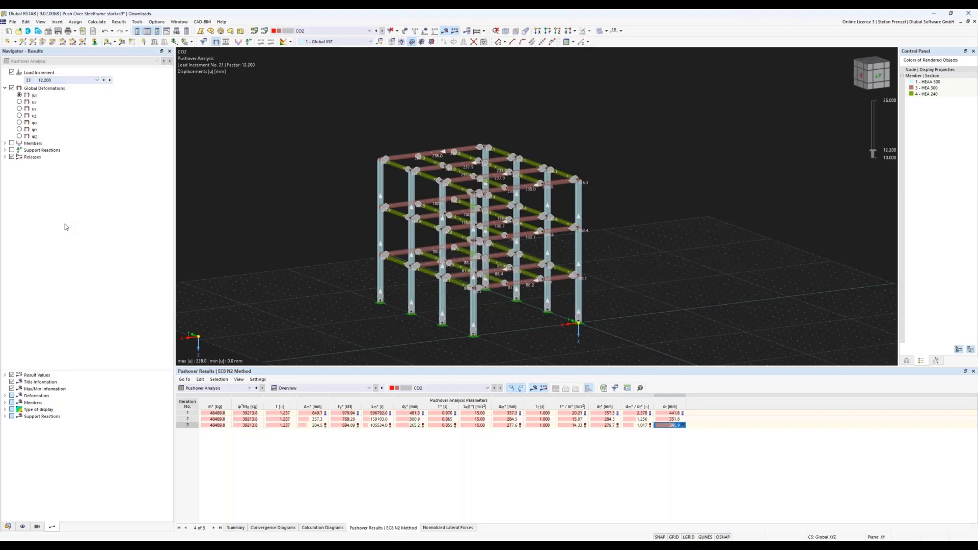
left_click(75, 82)
scroll(76, 204, "down", 7)
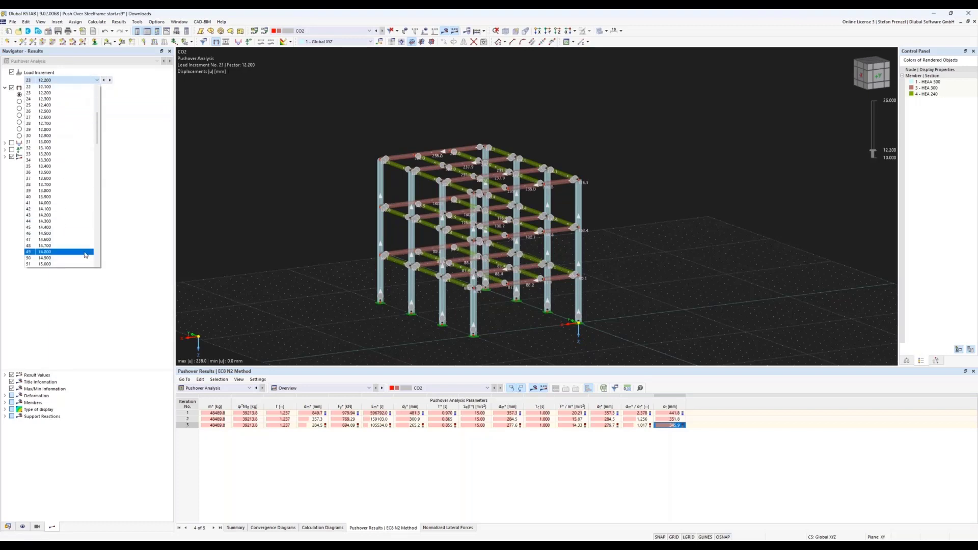
left_click(71, 240)
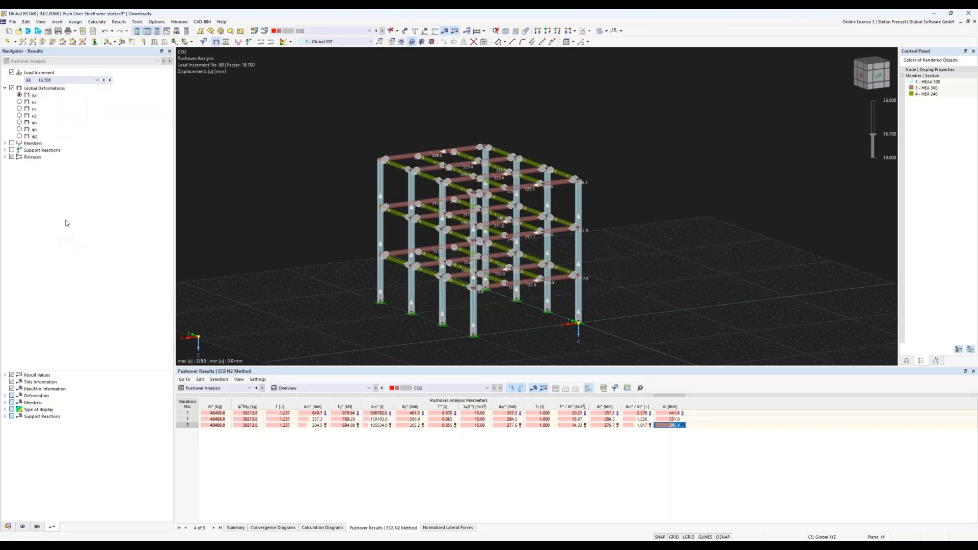
Set the displayed load increment of the CO2 pushover results to factor 17.300.
left_click(94, 82)
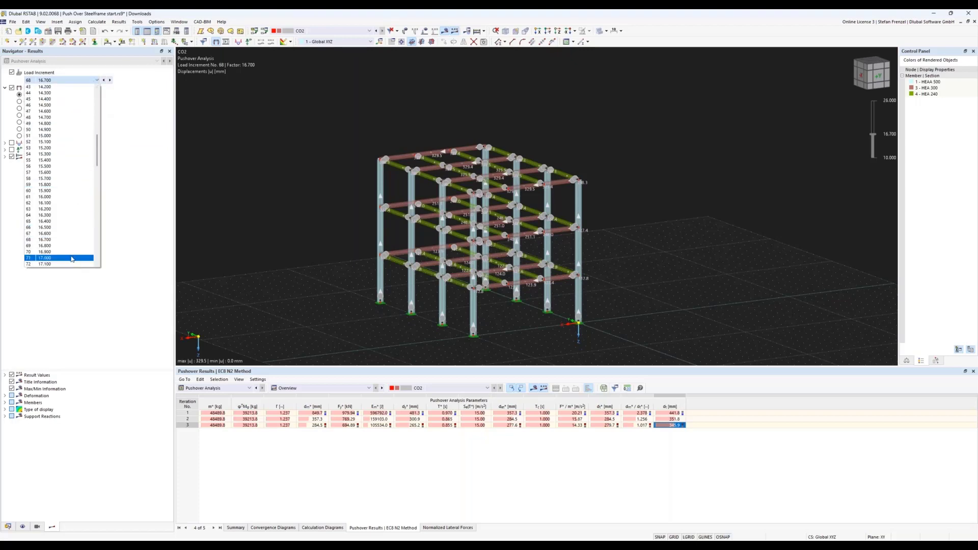
left_click(72, 258)
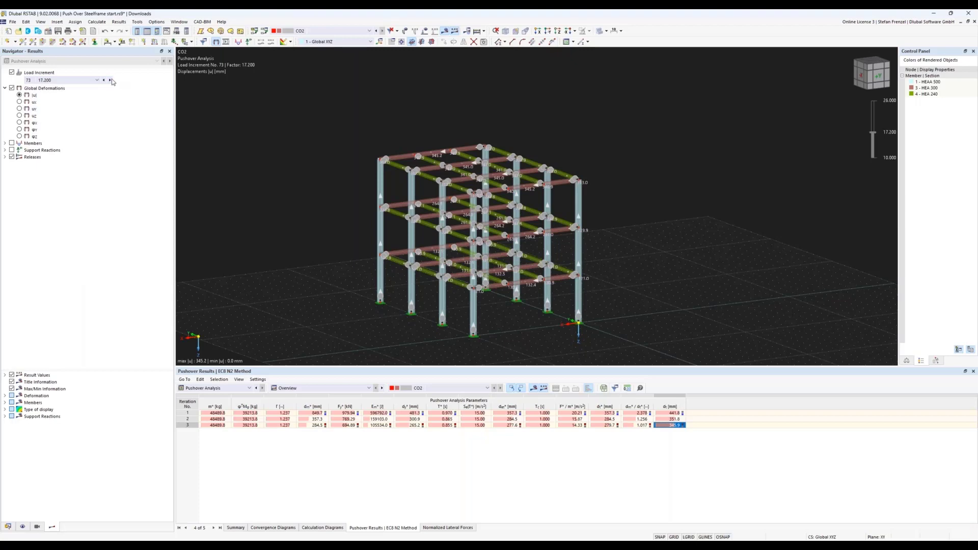
left_click(110, 80)
Display the plastic hinges of the frame coloured by Diagram Zone.
scroll(296, 183, "down", 4)
scroll(350, 187, "up", 5)
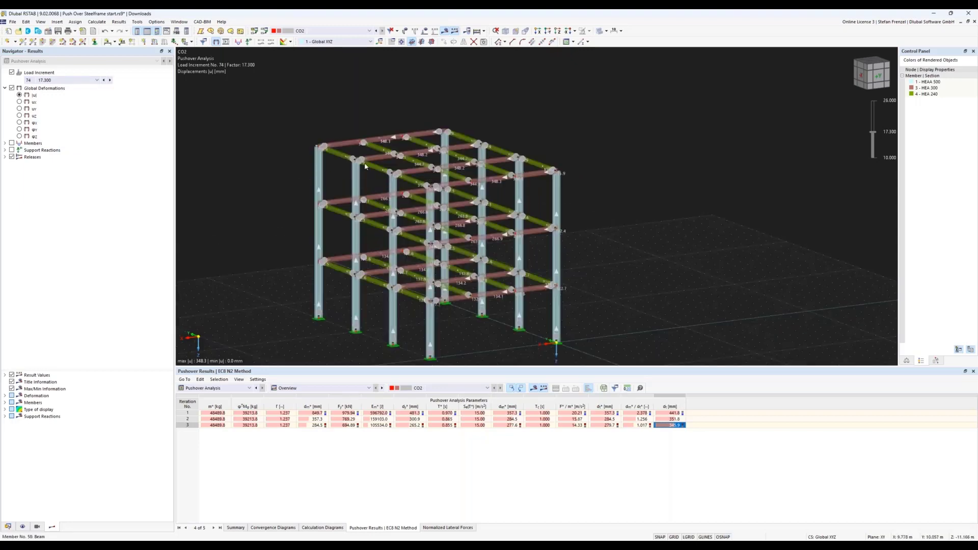
scroll(365, 163, "down", 1)
scroll(364, 171, "up", 1)
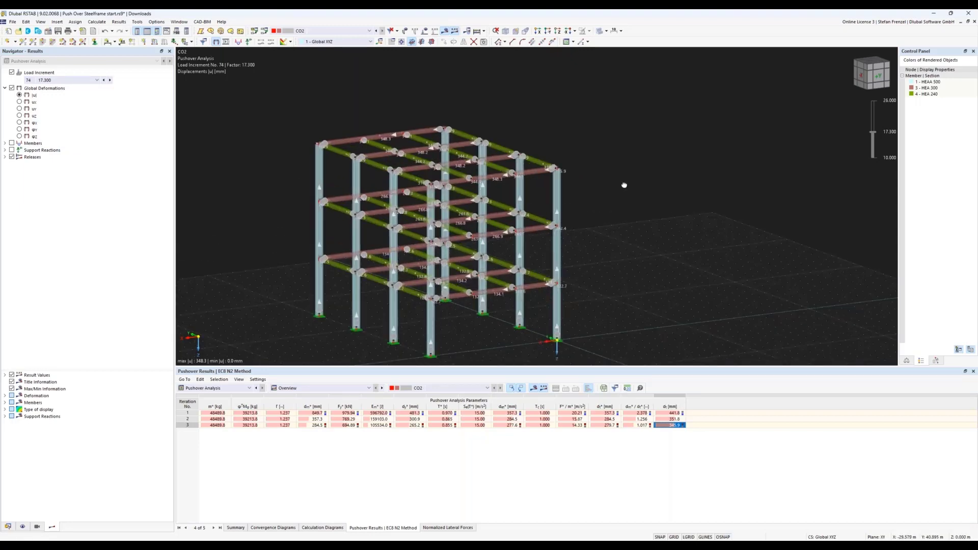
right_click_drag(624, 185, 568, 186)
left_click(326, 225)
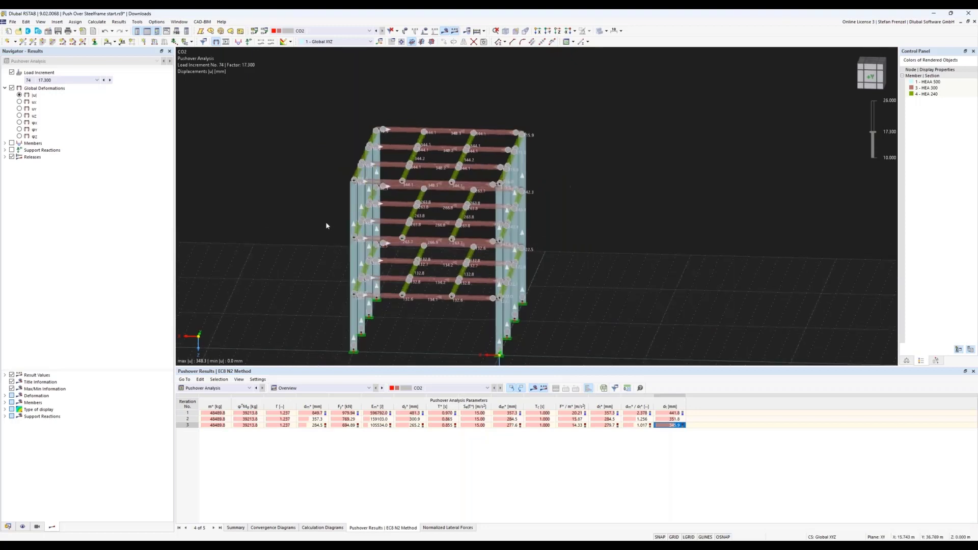
left_click(5, 157)
left_click(13, 164)
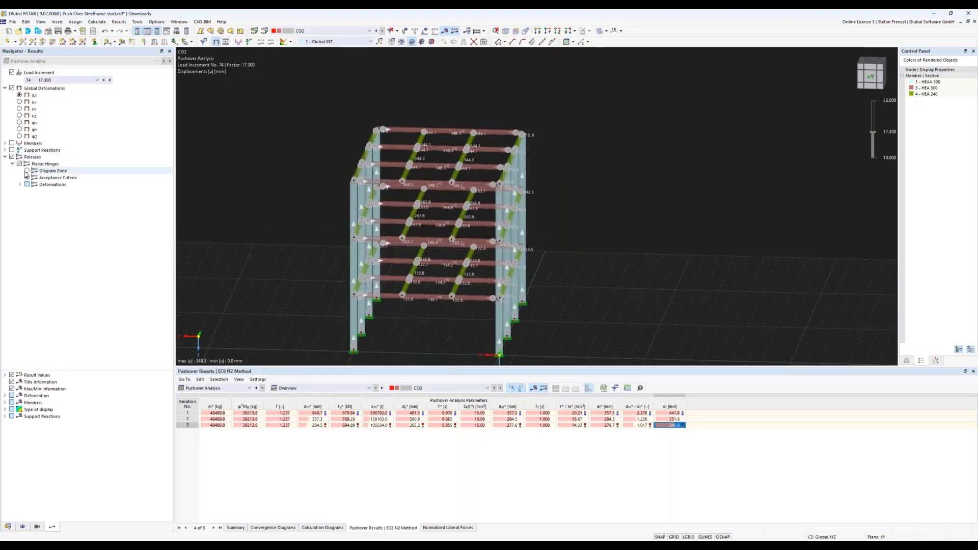
left_click(27, 171)
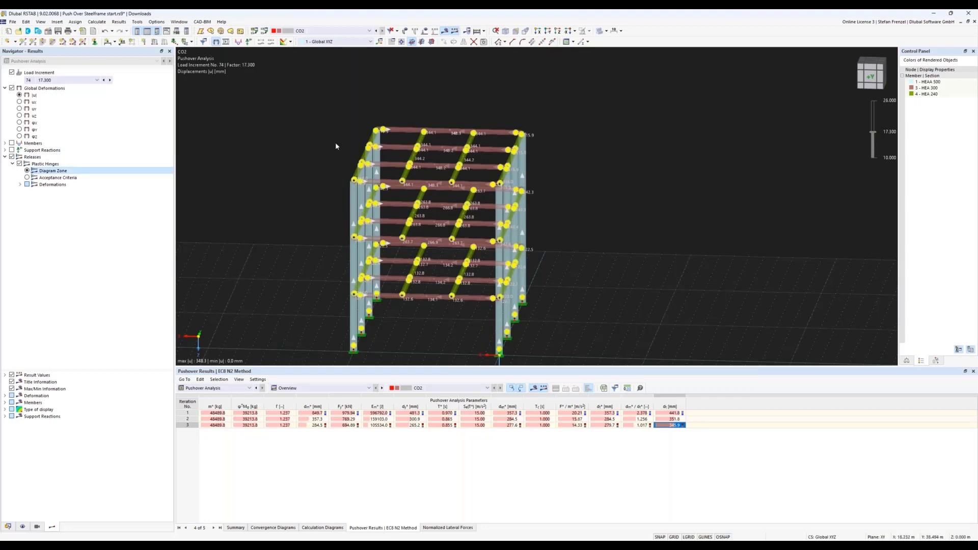
Open the FEMA 356 elastic member hinge and show its φy plastic diagram.
scroll(335, 144, "down", 3)
scroll(332, 176, "up", 4)
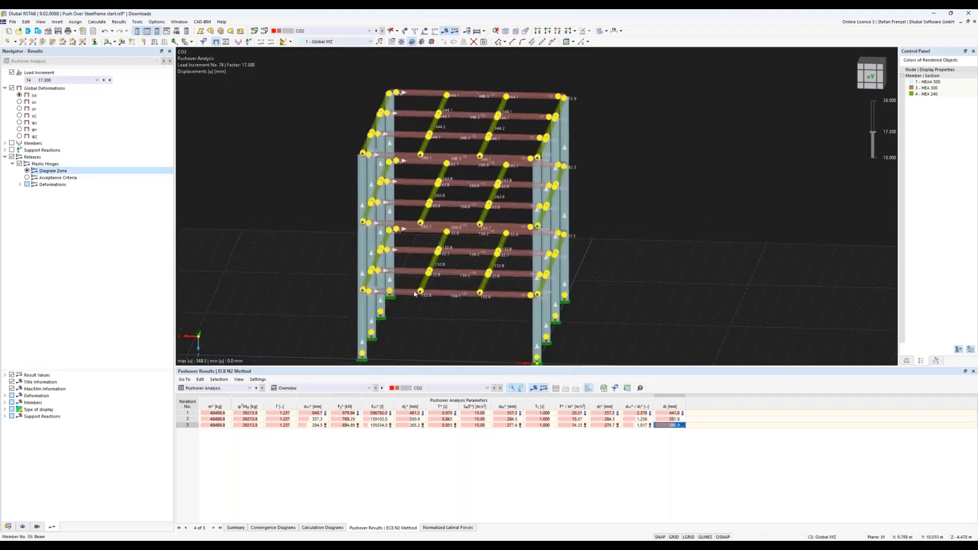
double_click(437, 297)
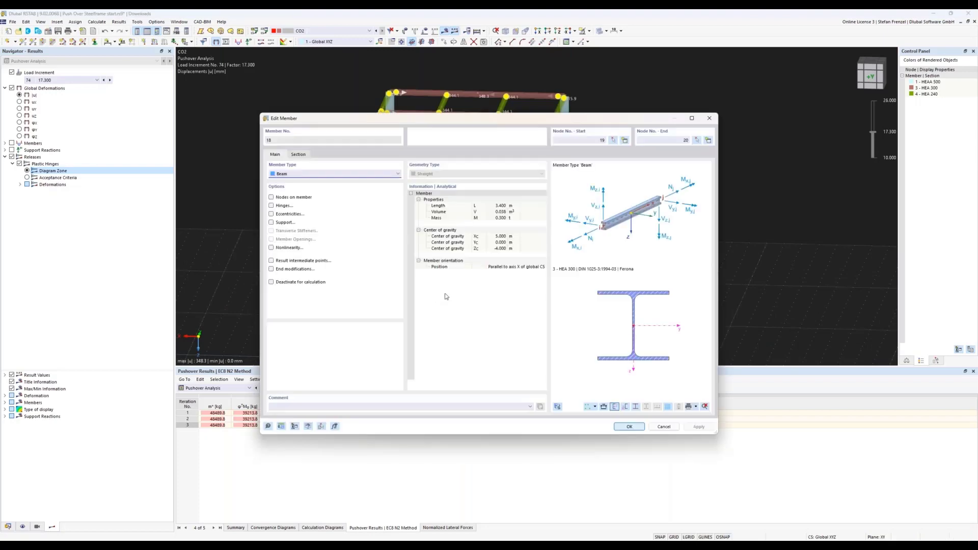
left_click(678, 426)
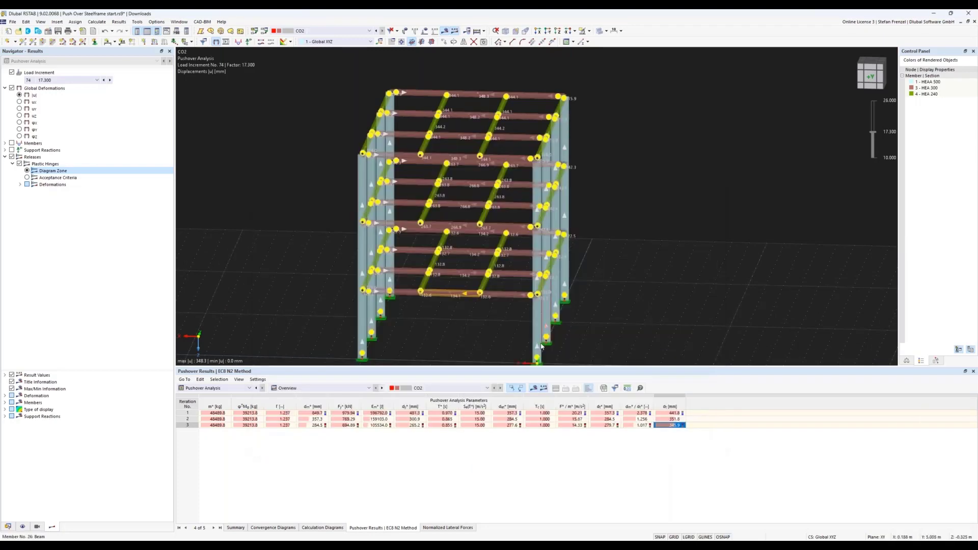
left_click(7, 527)
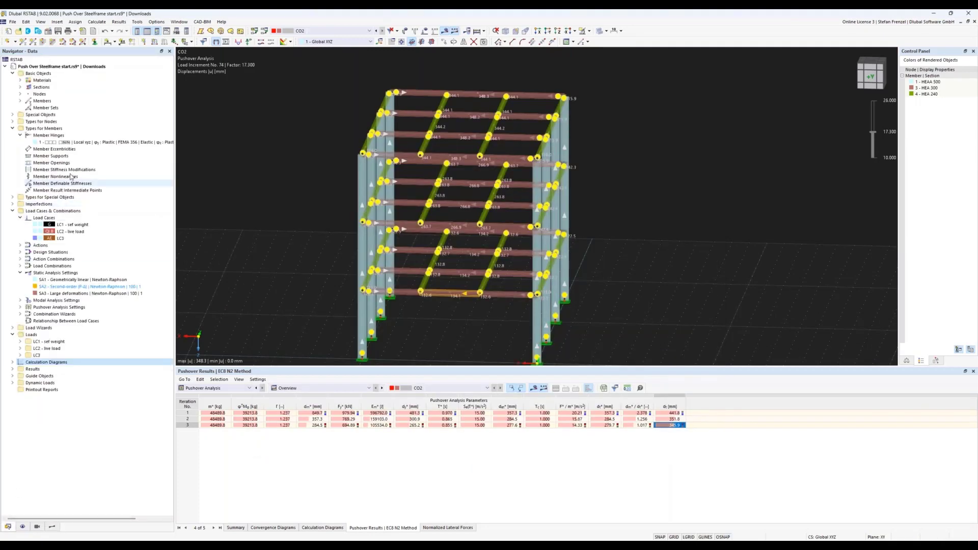
double_click(82, 143)
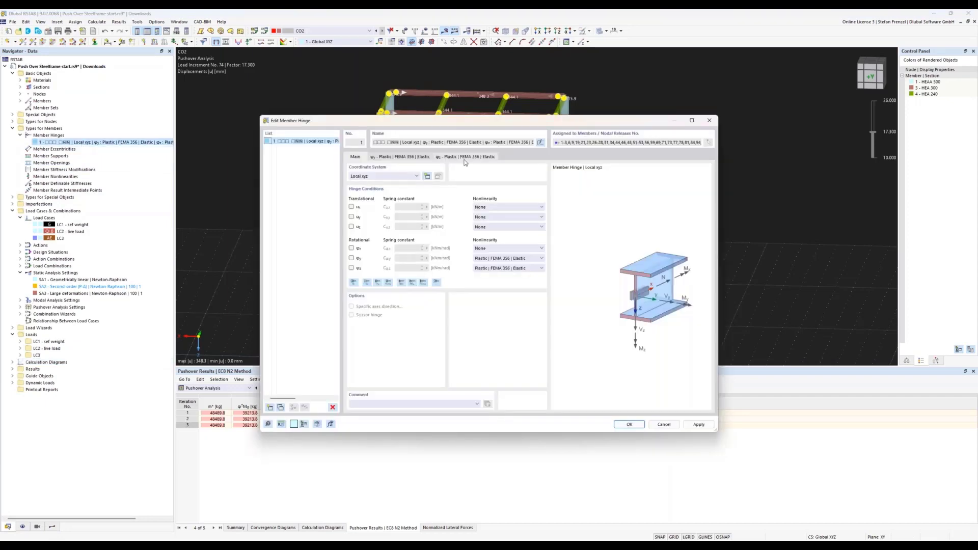
left_click(427, 158)
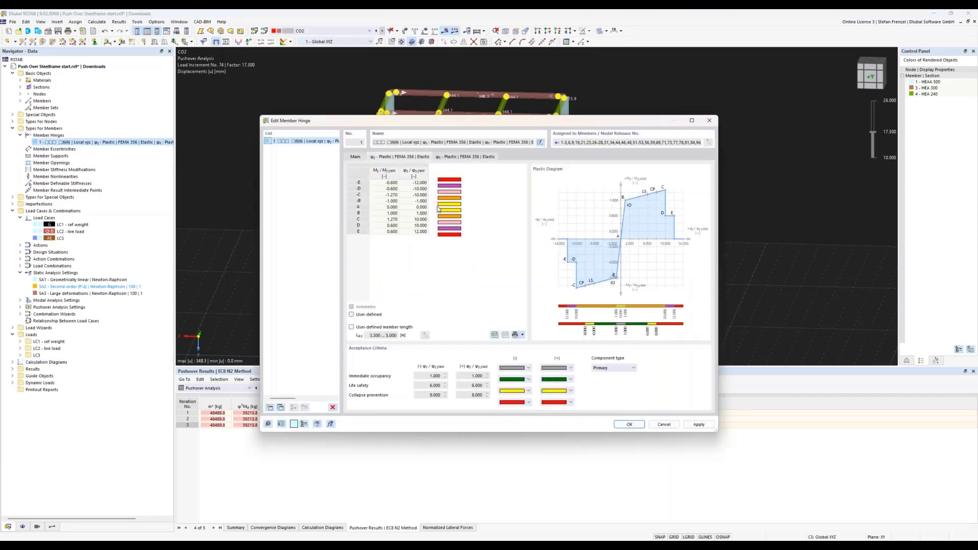
Examine points -B and A of the φy plastic diagram and their zone colours, and close the member hinge.
left_click(421, 201)
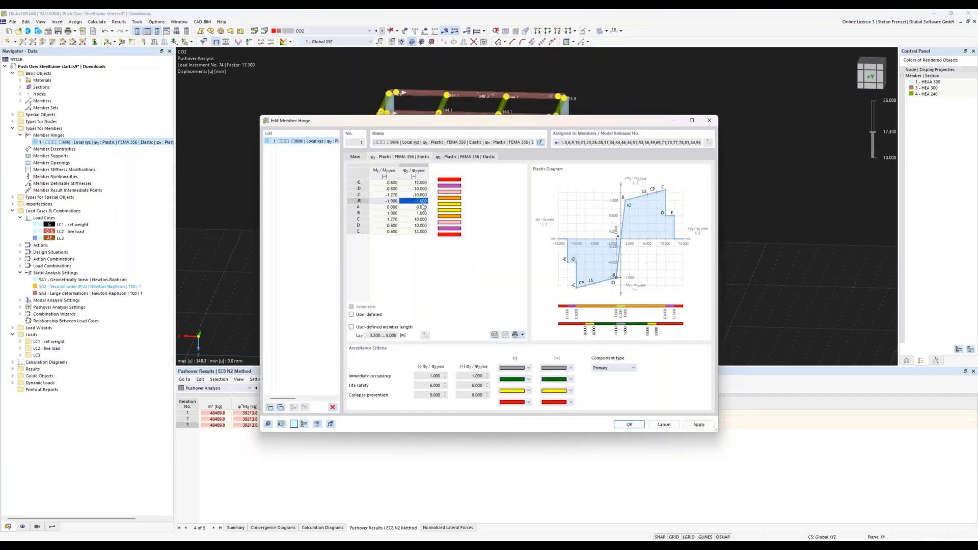
left_click(422, 208)
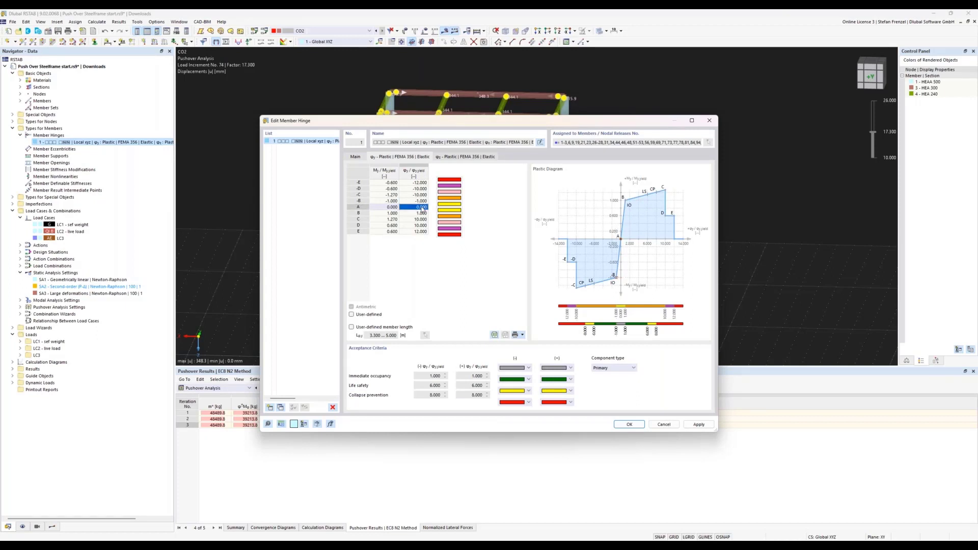
left_click(421, 202)
left_click(422, 208)
left_click(421, 202)
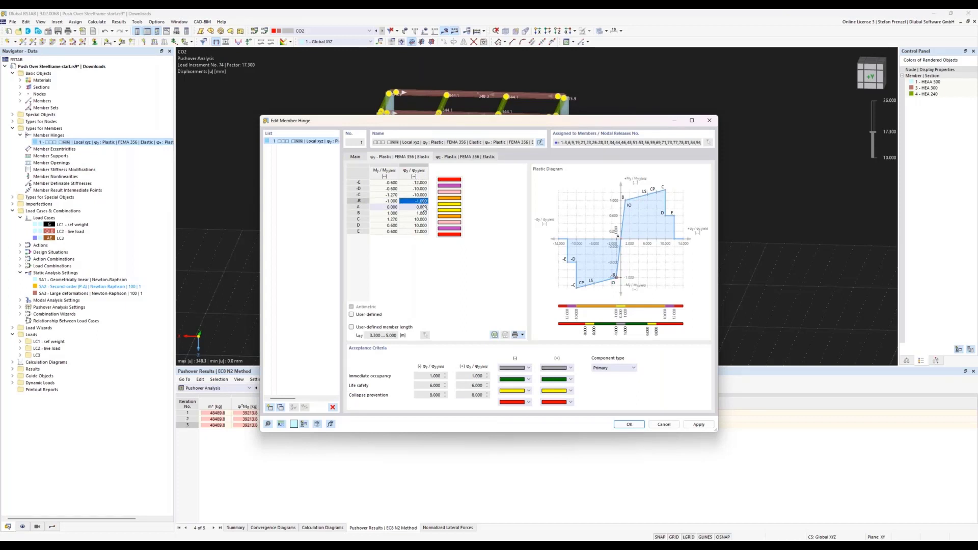
left_click(422, 208)
left_click(422, 201)
left_click(423, 209)
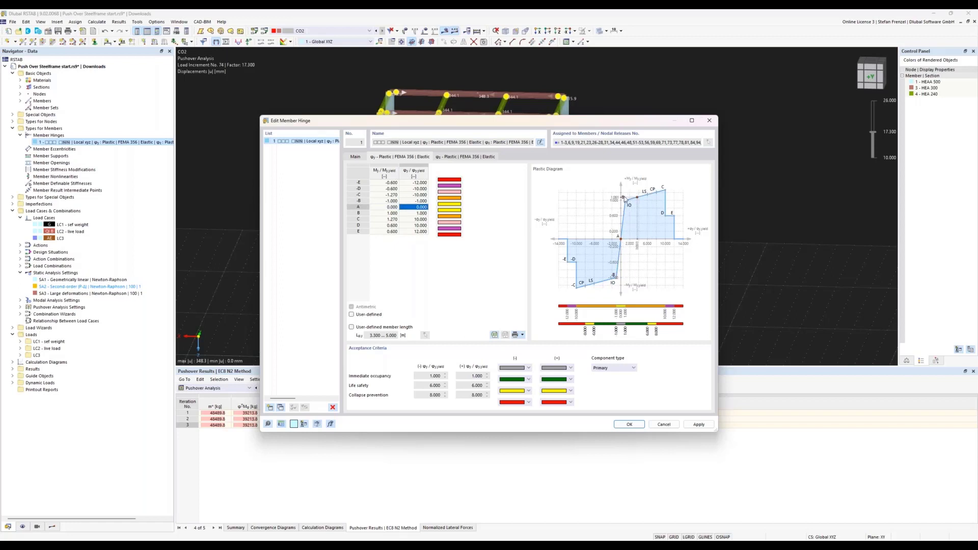
left_click(629, 424)
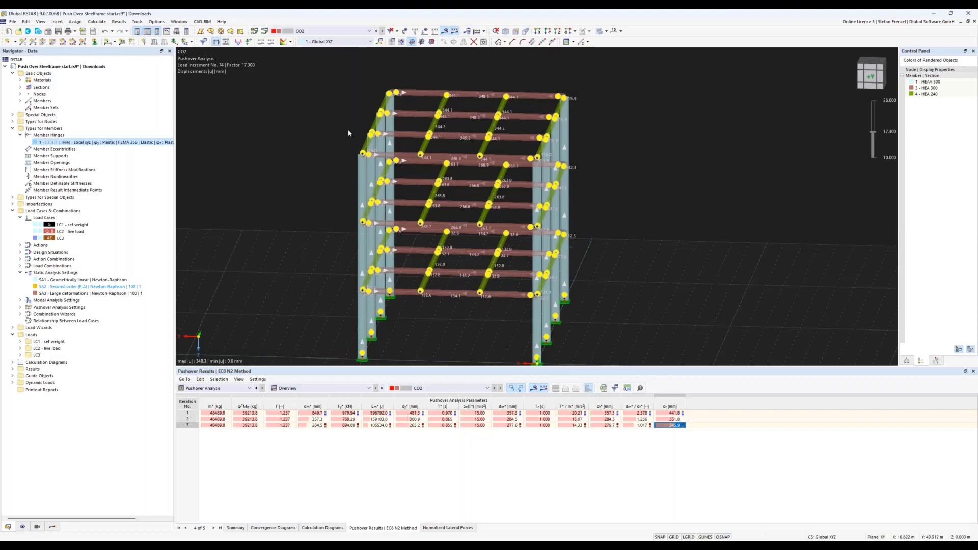
Duplicate the pushover load combination CO2.
scroll(346, 115, "down", 3)
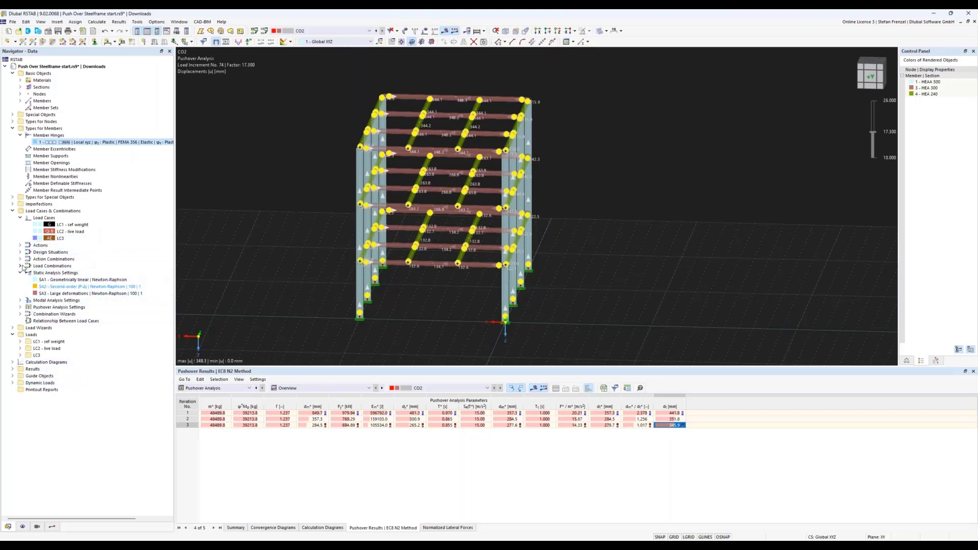
double_click(52, 265)
right_click(56, 279)
left_click(76, 284)
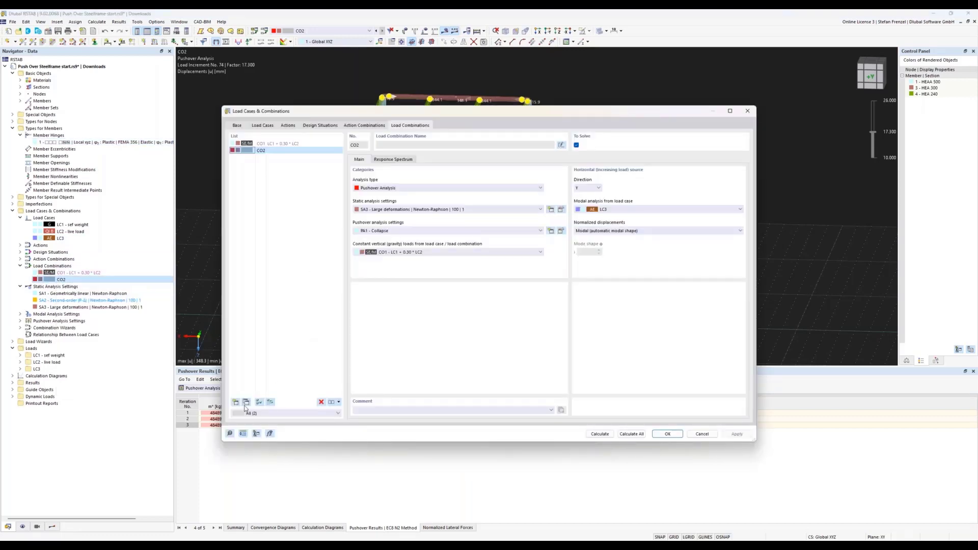
left_click(246, 402)
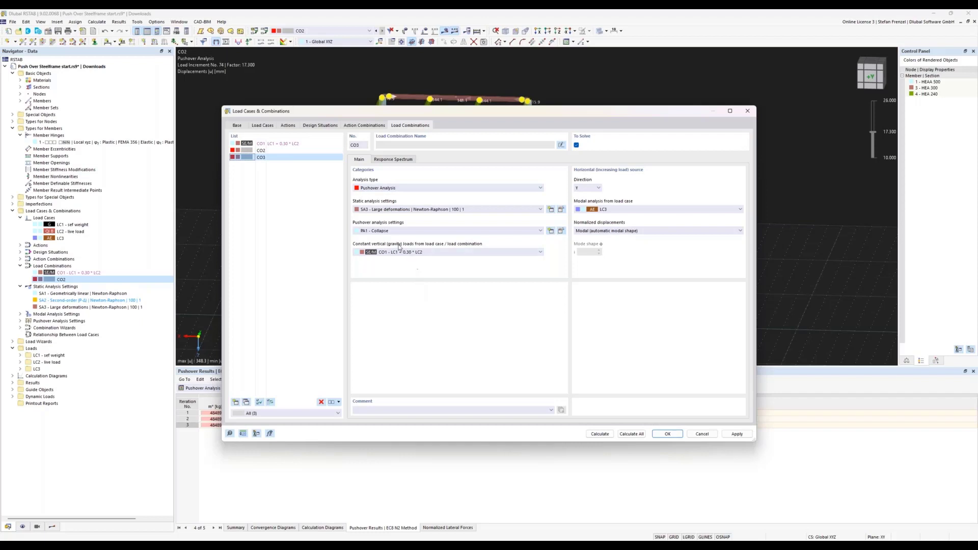
Create a new EN 1998-1 response spectrum for CO3 with Elastic Spectrum shape and a reference peak ground acceleration of 12 m/s².
left_click(392, 160)
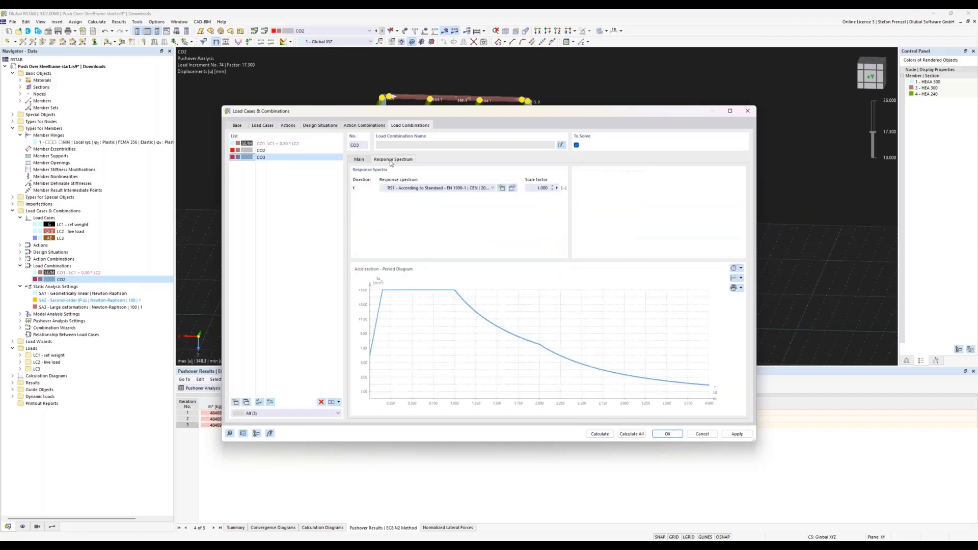
left_click(502, 188)
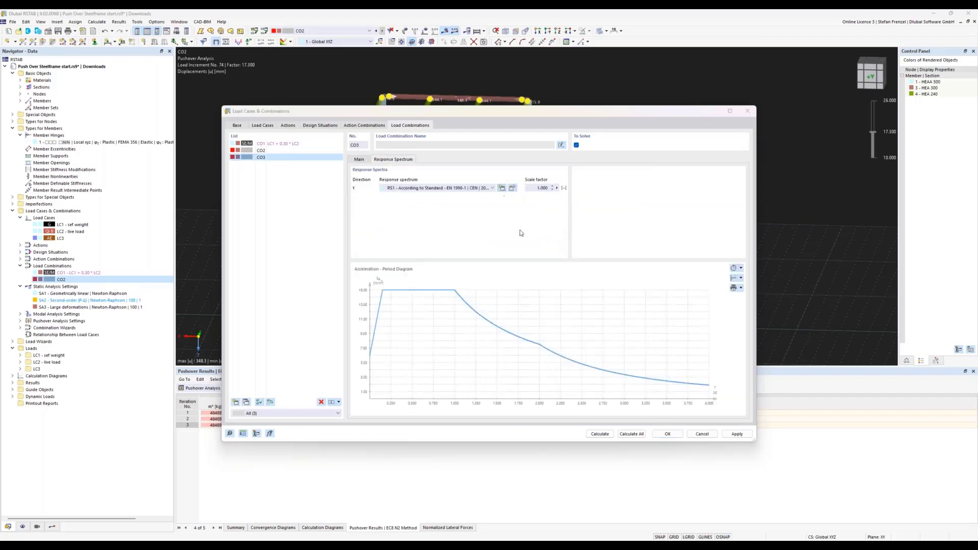
left_click(452, 175)
left_click(442, 201)
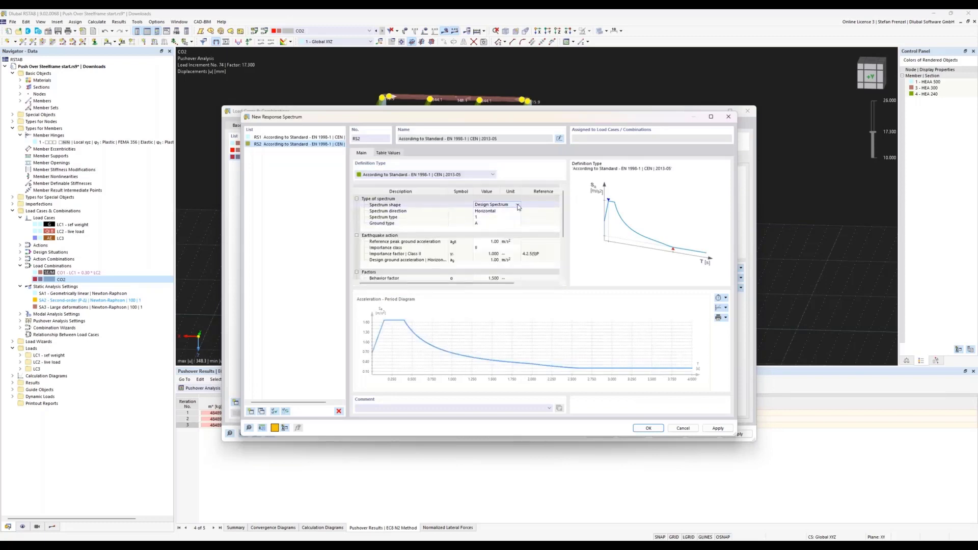
left_click(518, 205)
left_click(508, 217)
left_click(493, 242)
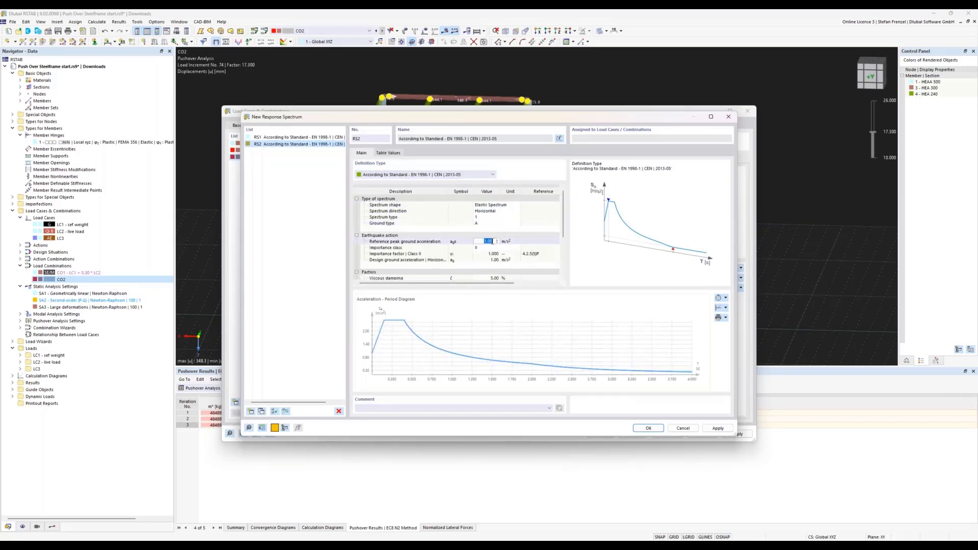
type("12")
key("Return")
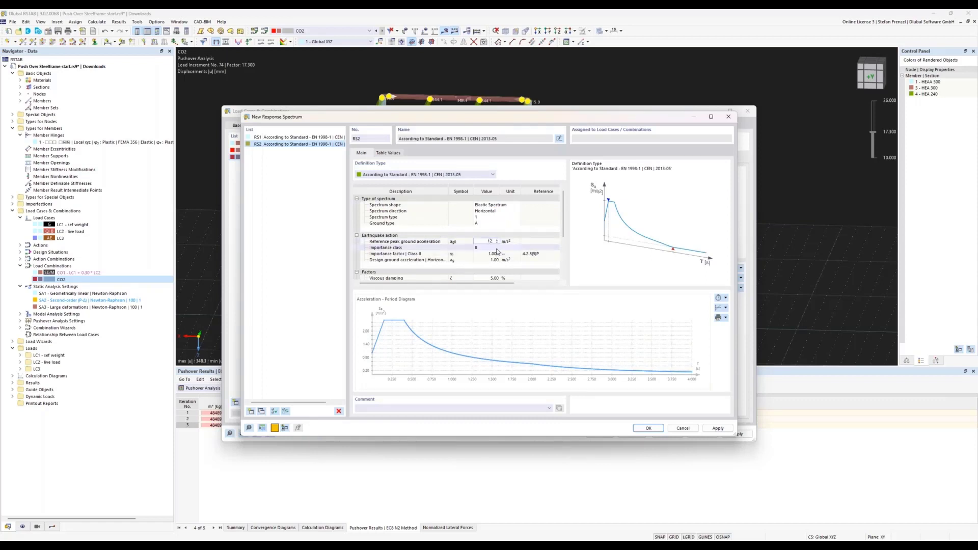
Check the new spectrum's ground type parameters, keep ground type A and assign the spectrum to CO3.
scroll(484, 248, "down", 1)
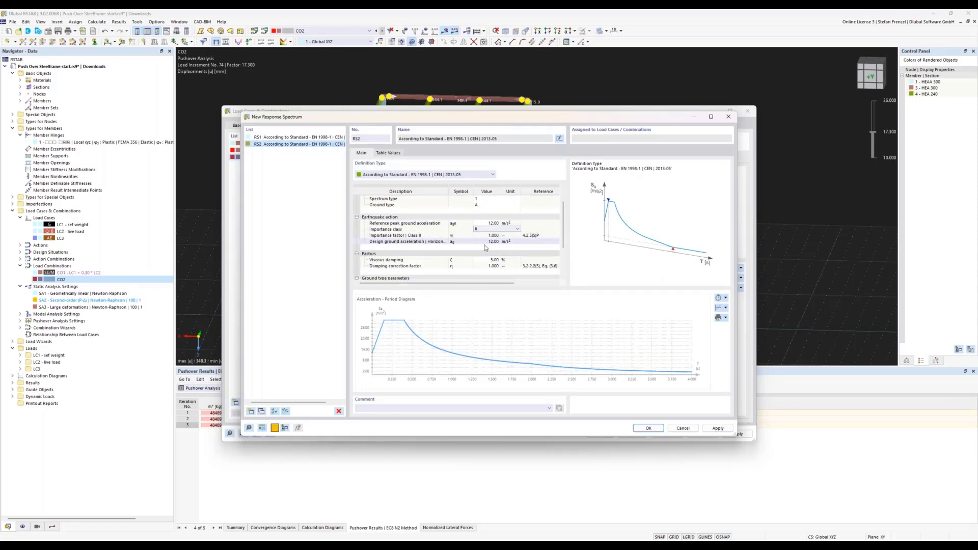
scroll(482, 251, "down", 1)
scroll(489, 221, "down", 1)
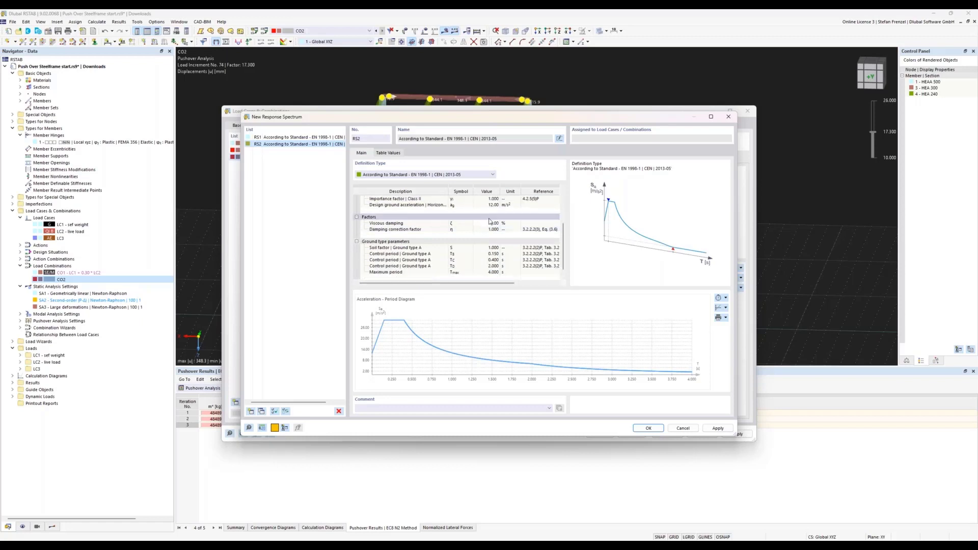
scroll(489, 218, "up", 3)
left_click(502, 224)
left_click(517, 223)
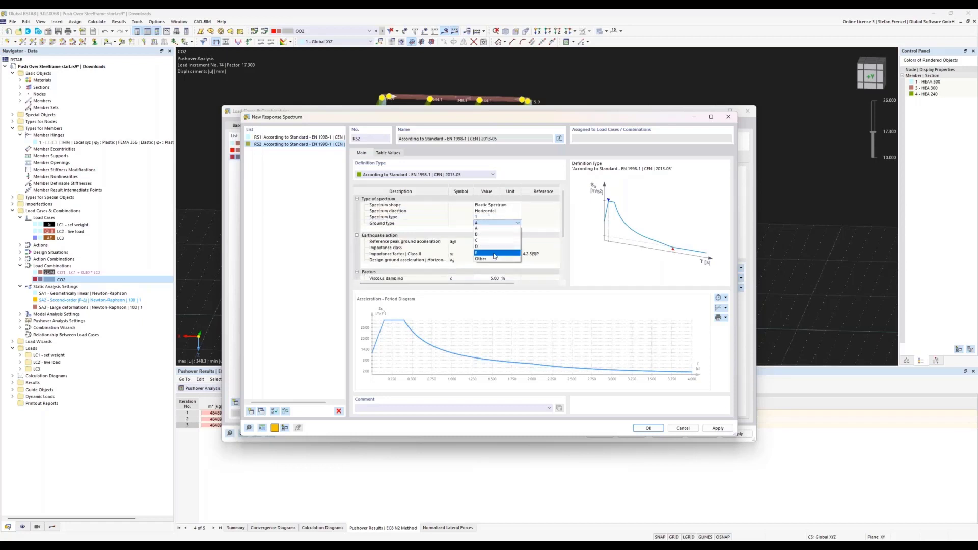
left_click(495, 228)
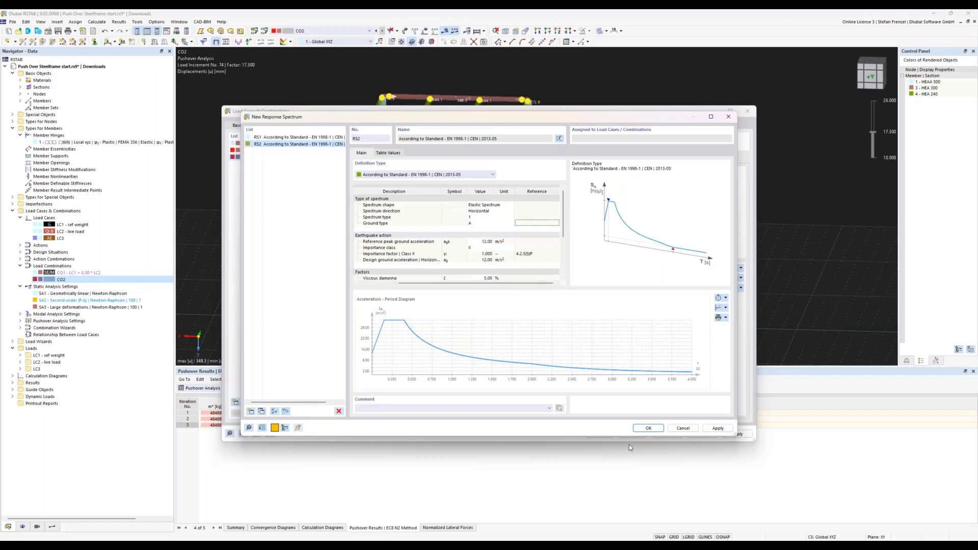
key("Return")
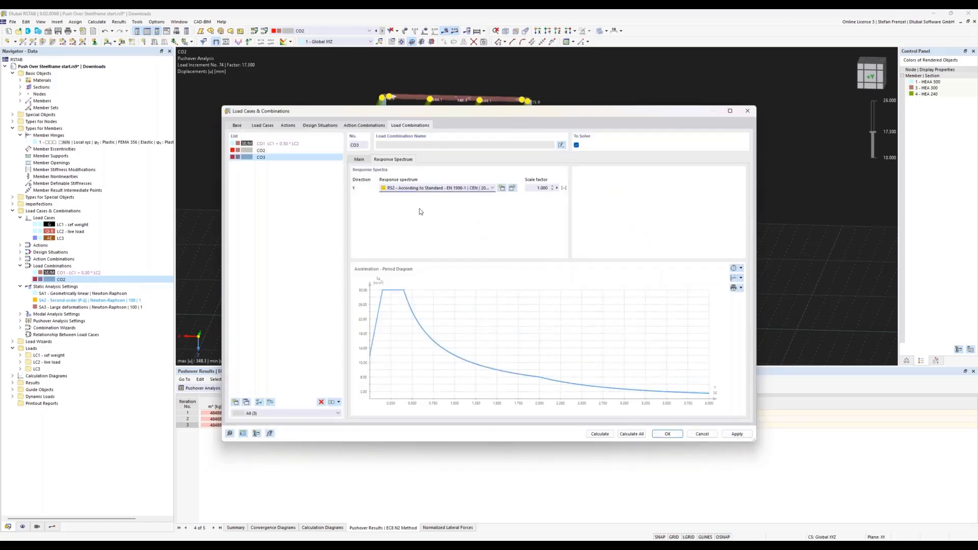
Create new pushover analysis settings for CO3 with initial load factor 20, Collapse as end of the capacity curve and a 15 % iteration threshold.
left_click(366, 160)
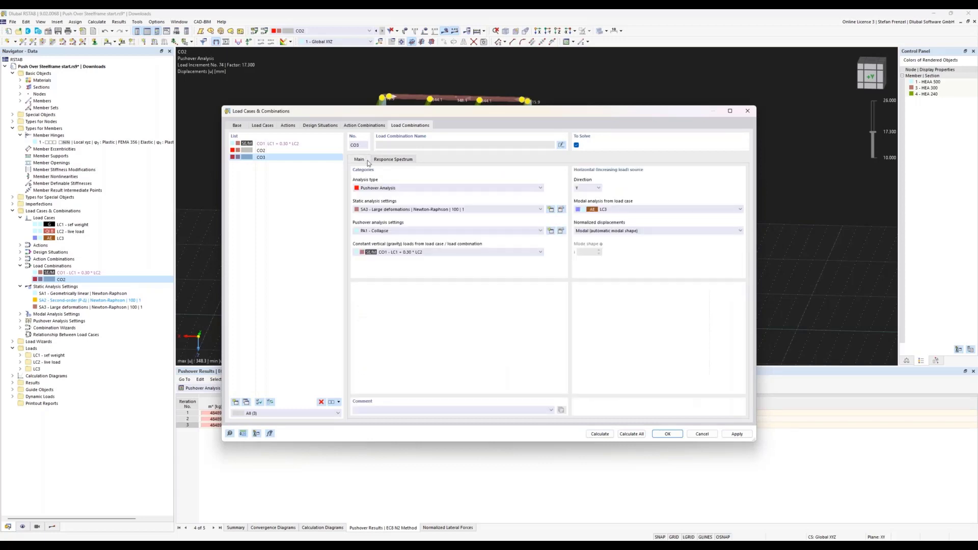
left_click(551, 231)
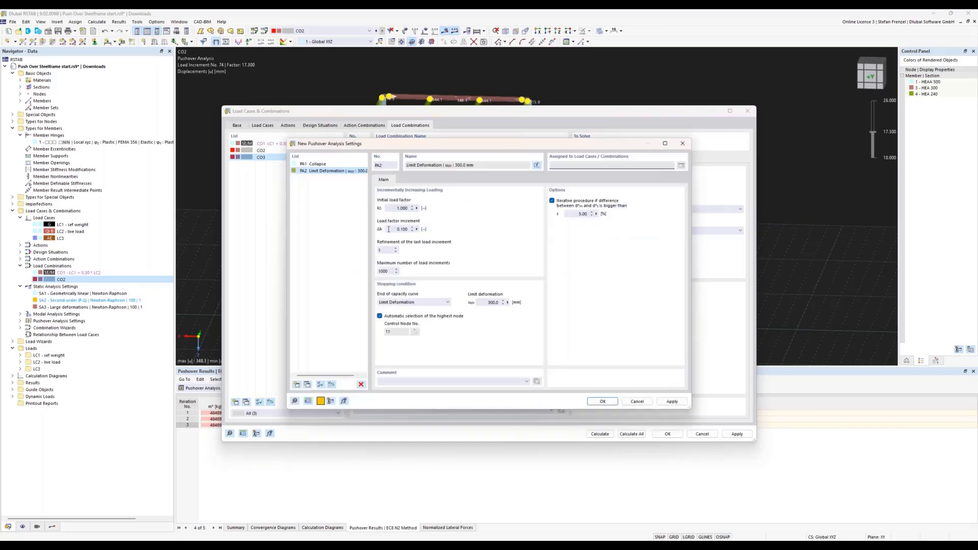
left_click_drag(391, 208, 428, 210)
left_click(445, 303)
left_click(444, 317)
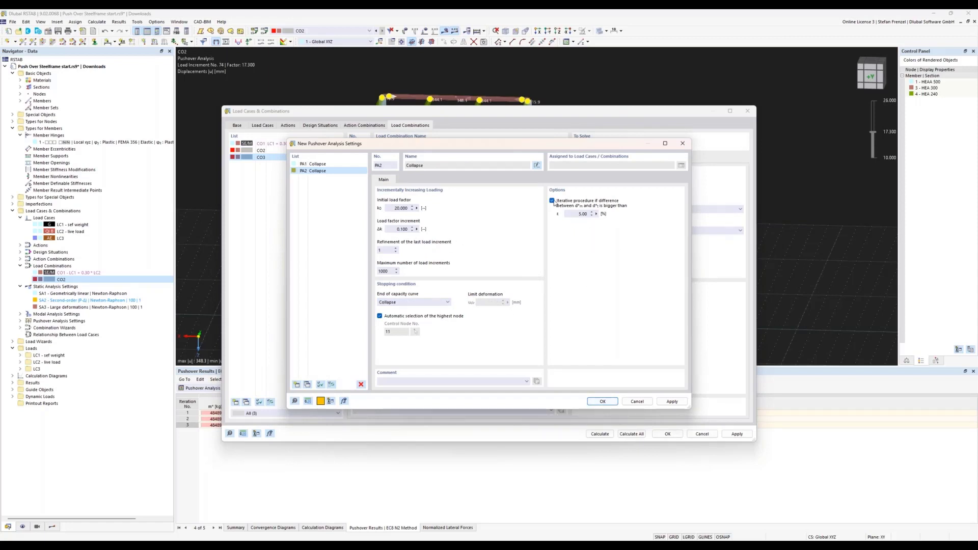
double_click(576, 212)
type("15")
left_click(602, 402)
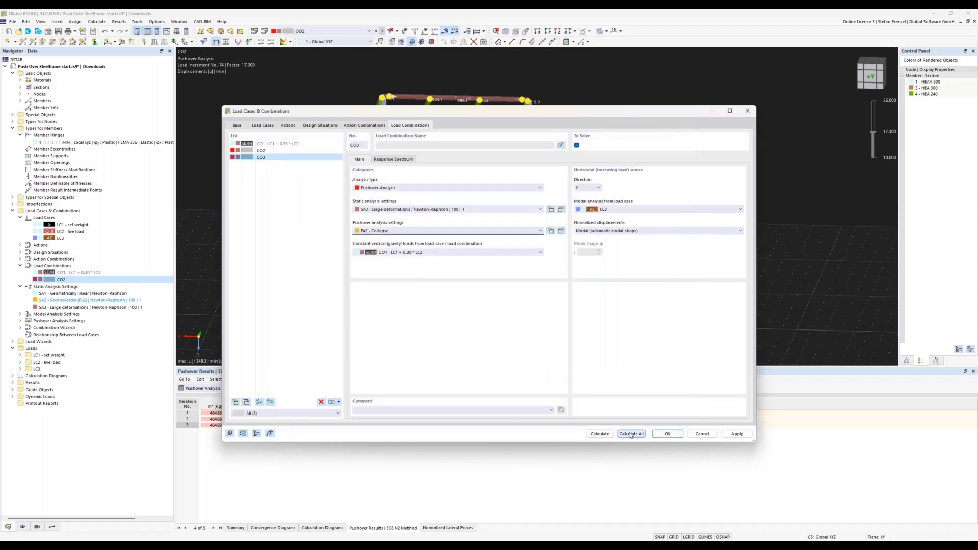
Calculate pushover combination CO3 and display its plastic hinges by acceptance criteria on the frame.
left_click(608, 437)
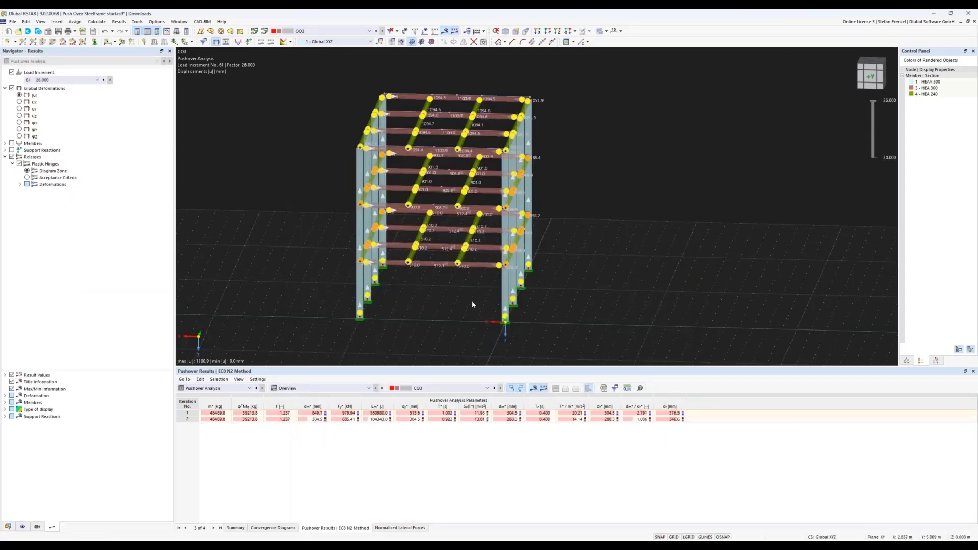
middle_click_drag(459, 302, 423, 306, "ctrl")
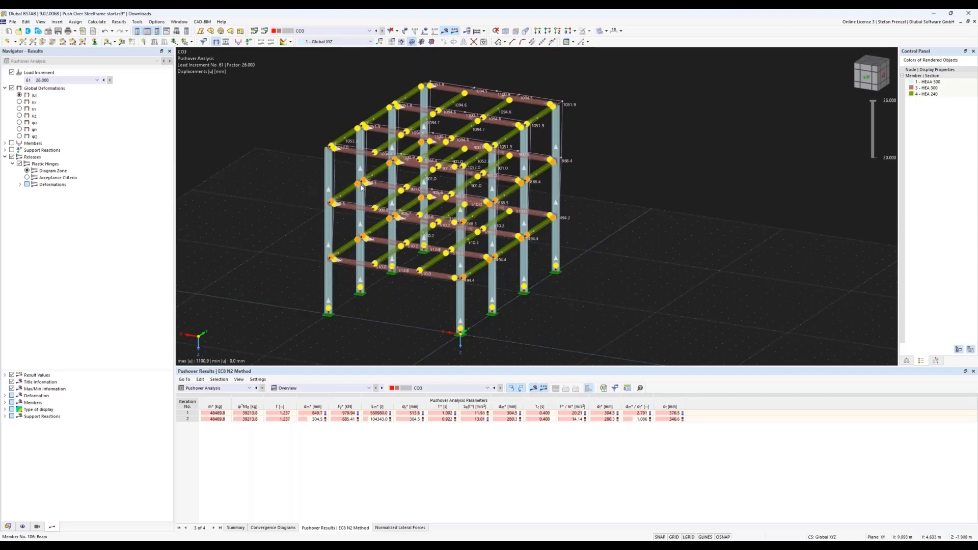
mouse_move(389, 166)
left_click(28, 178)
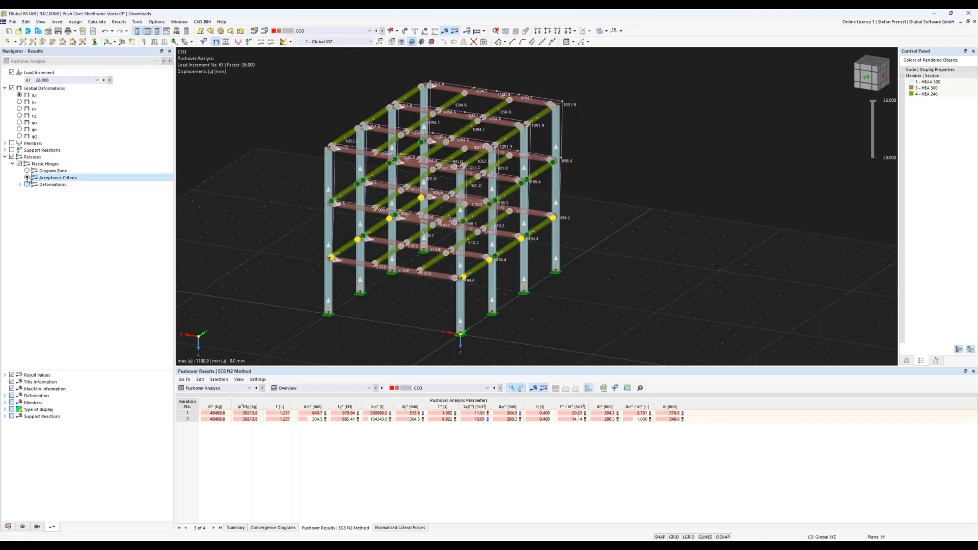
middle_click_drag(274, 315, 330, 301, "ctrl")
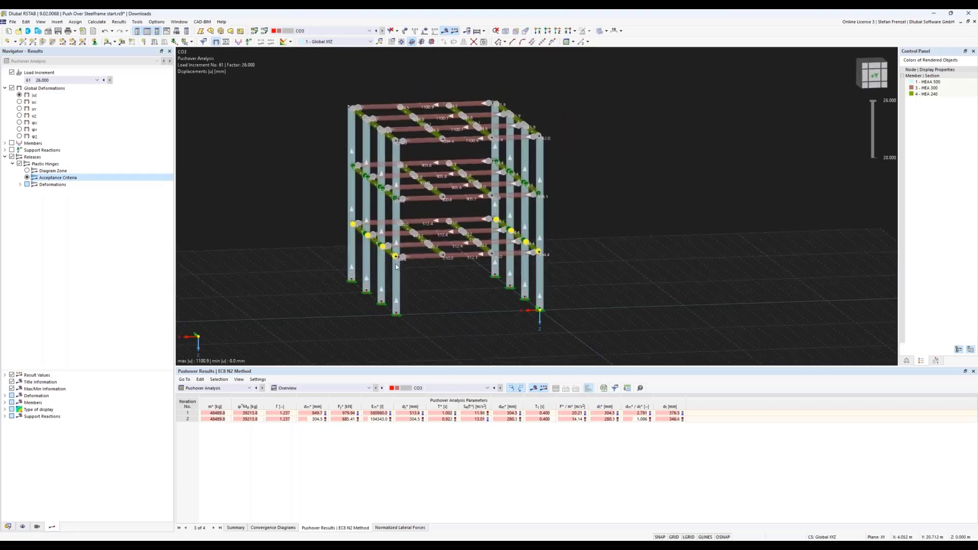
Check the FEMA 356 plastic diagram and the acceptance criteria of member hinge 1 for rotation φy.
left_click(7, 526)
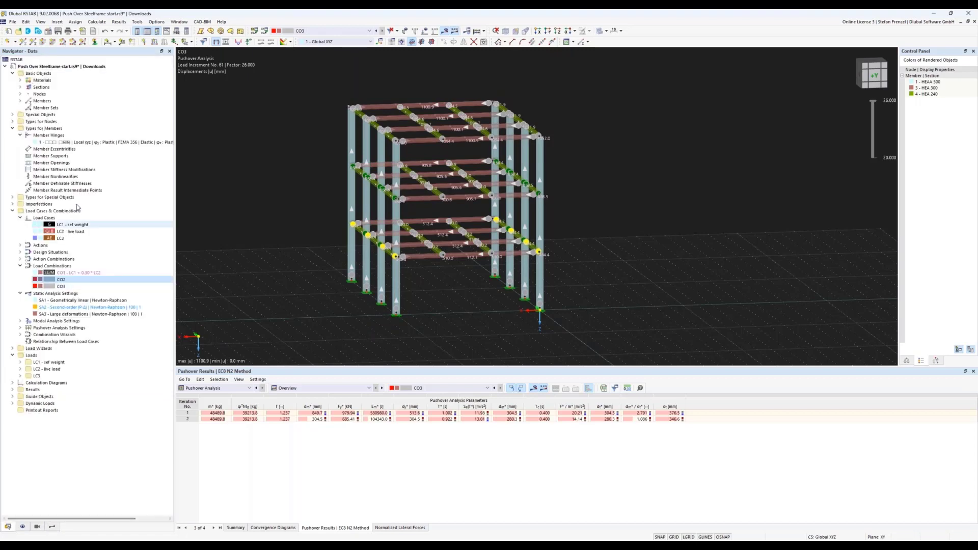
double_click(102, 142)
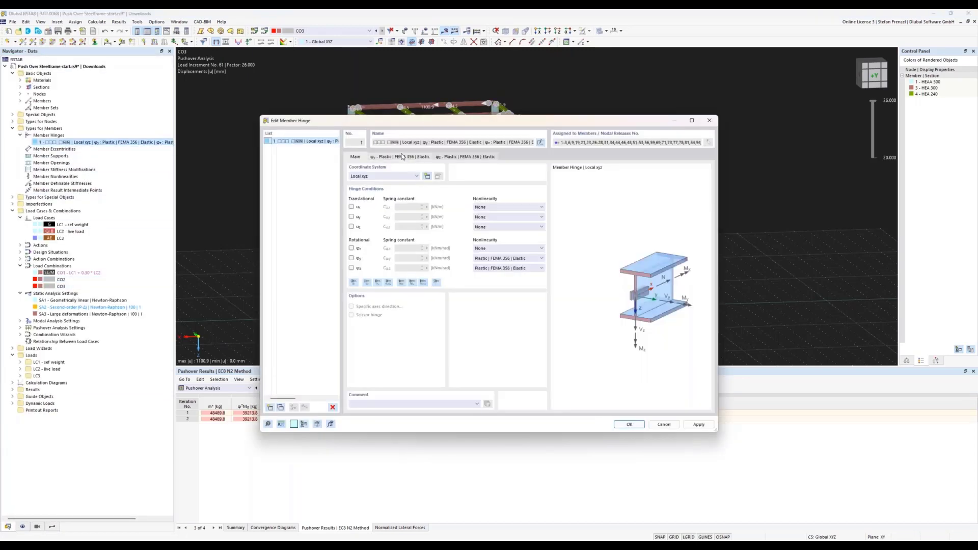
left_click(402, 156)
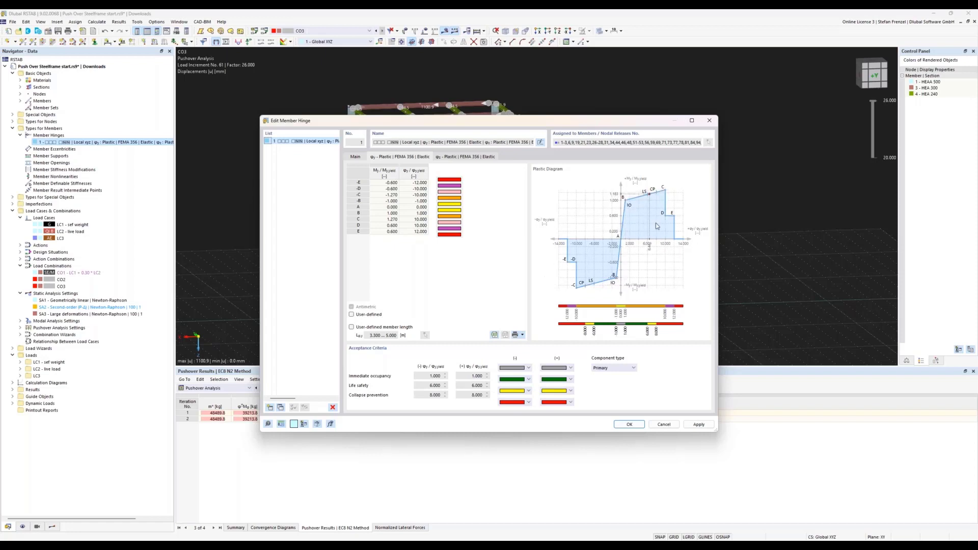
left_click(629, 425)
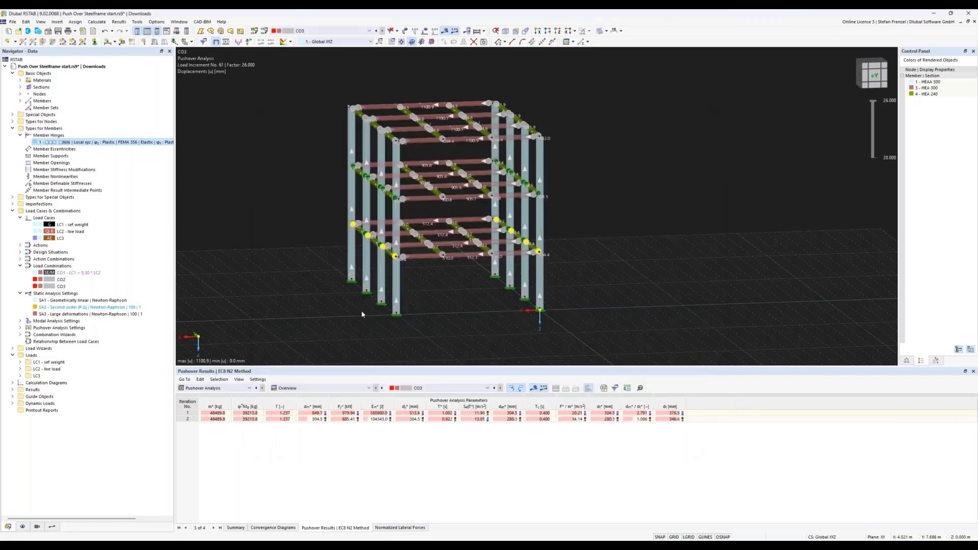
Display the plastic hinges by diagram zone and examine the target displacement dt of the second iteration for CO3.
left_click(52, 527)
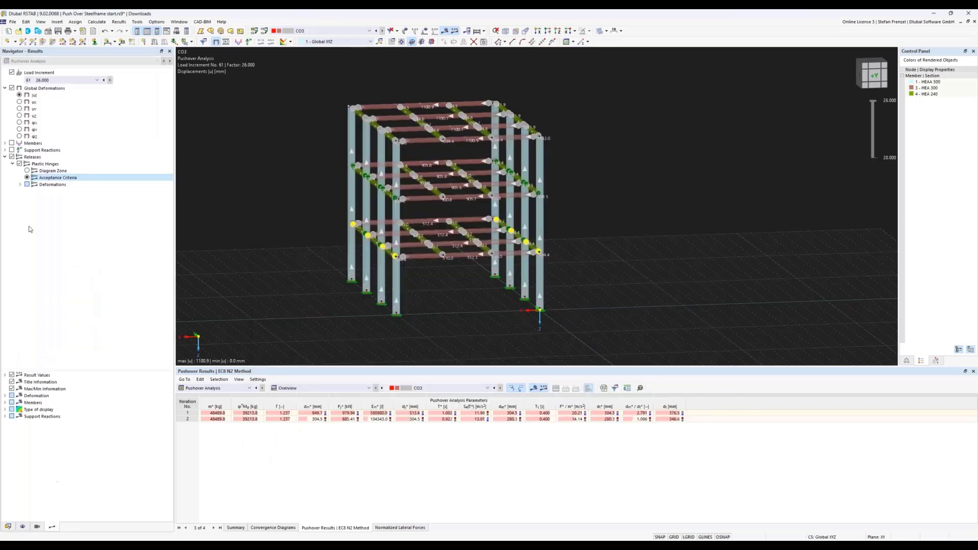
left_click(27, 170)
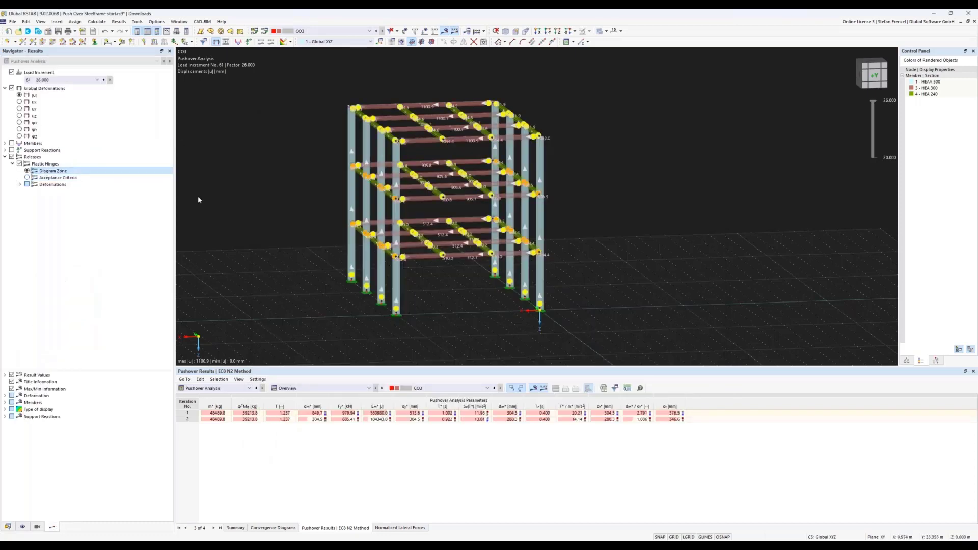
left_click(73, 80)
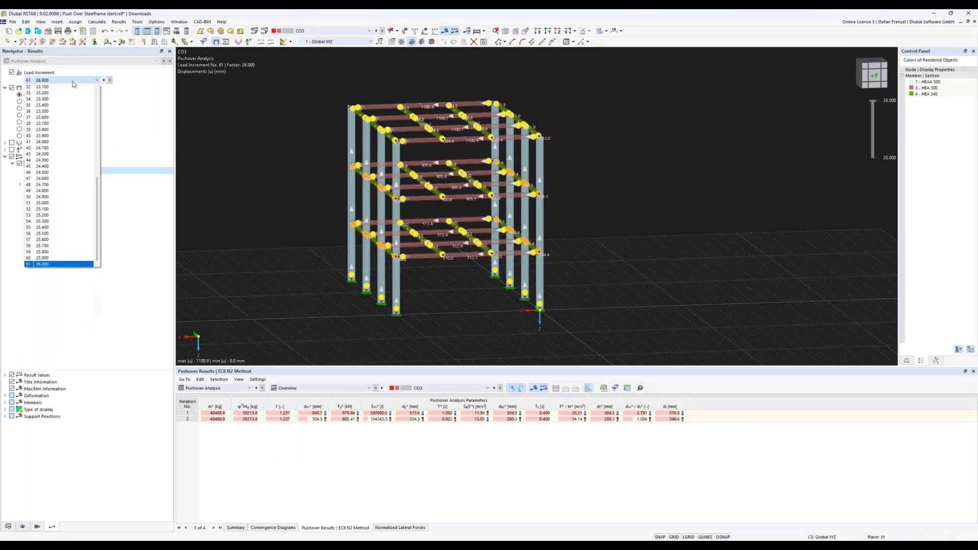
left_click(72, 81)
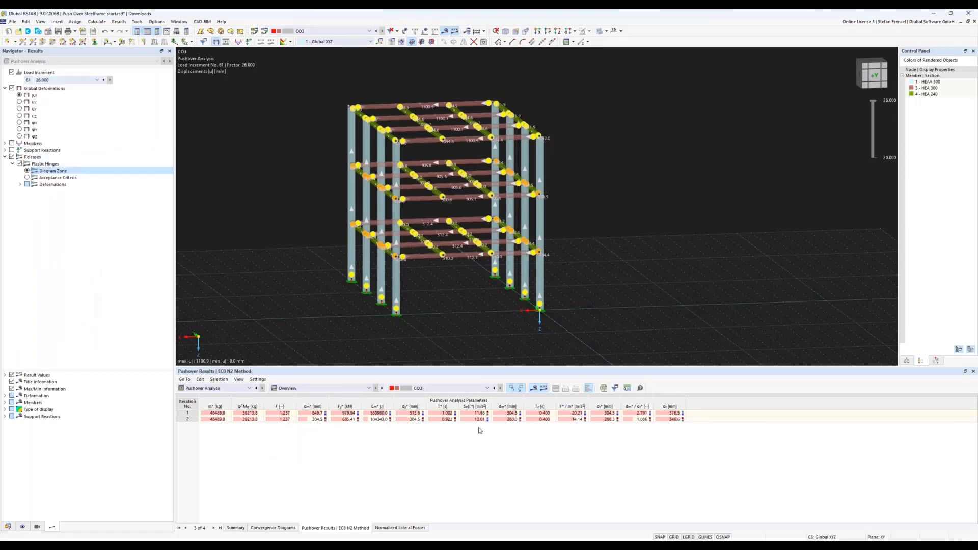
left_click(674, 419)
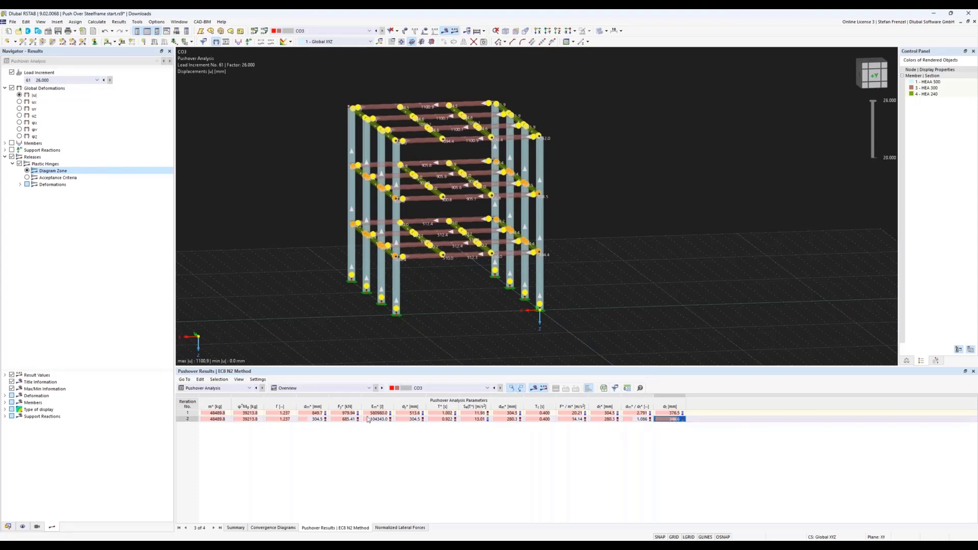
Copy the existing 2D pushover ADRS calculation diagram and assign the copy to load combination CO3.
left_click(8, 527)
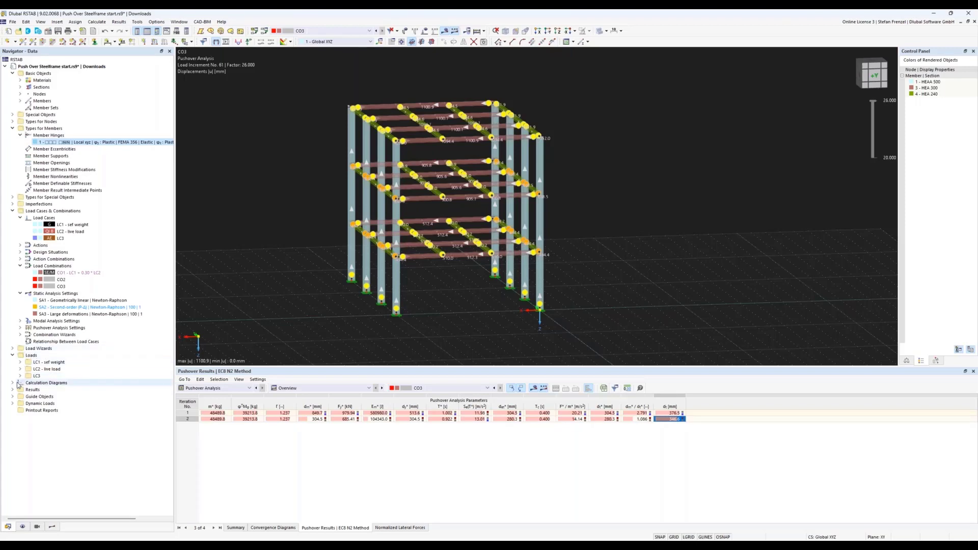
right_click(32, 383)
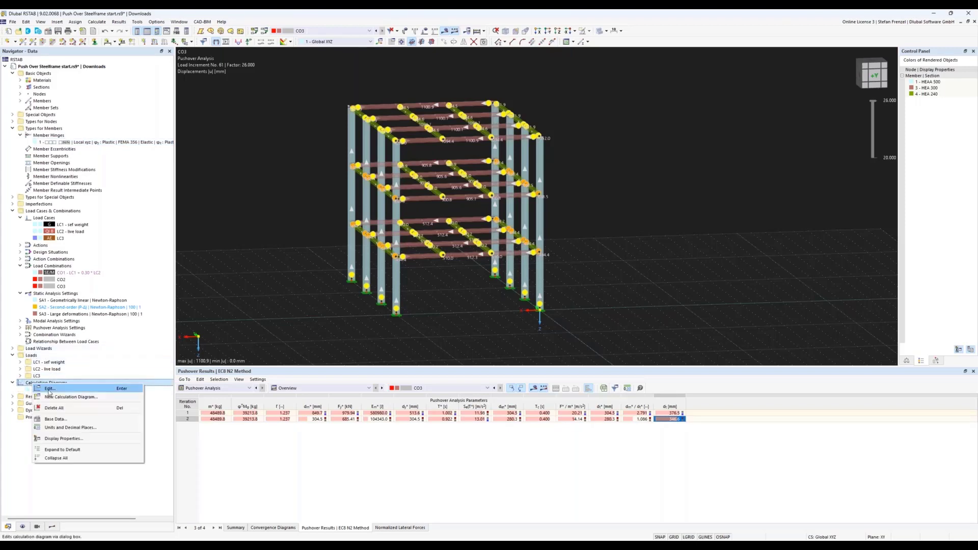
left_click(49, 390)
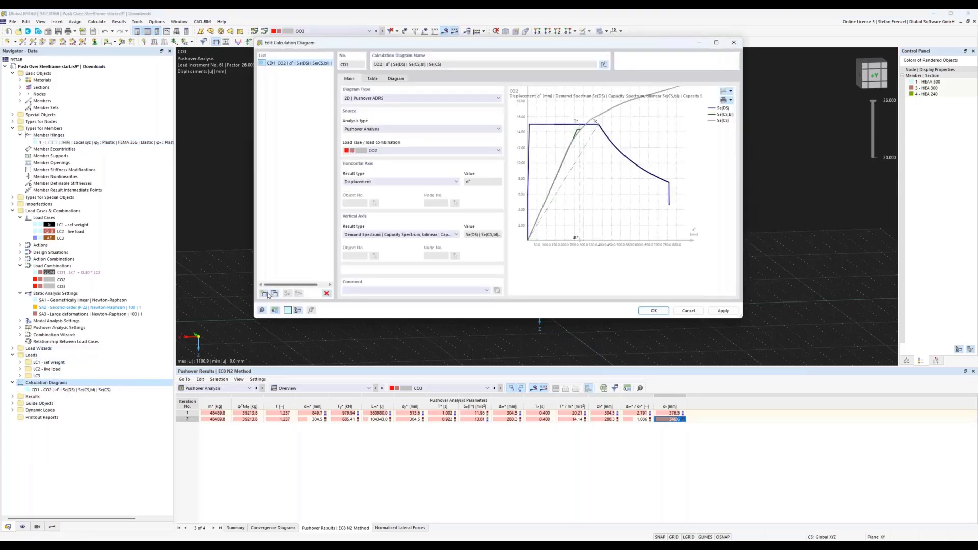
left_click(275, 294)
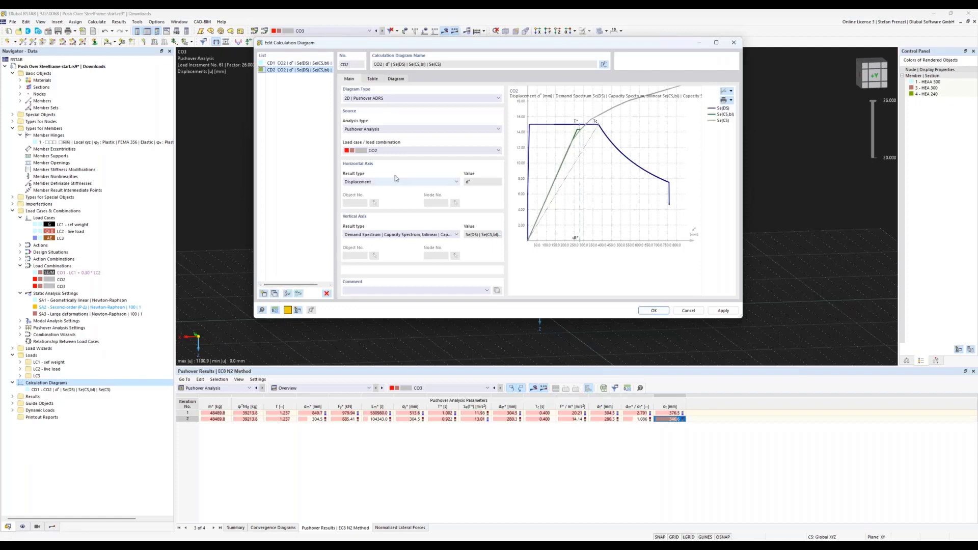
left_click(401, 152)
left_click(398, 163)
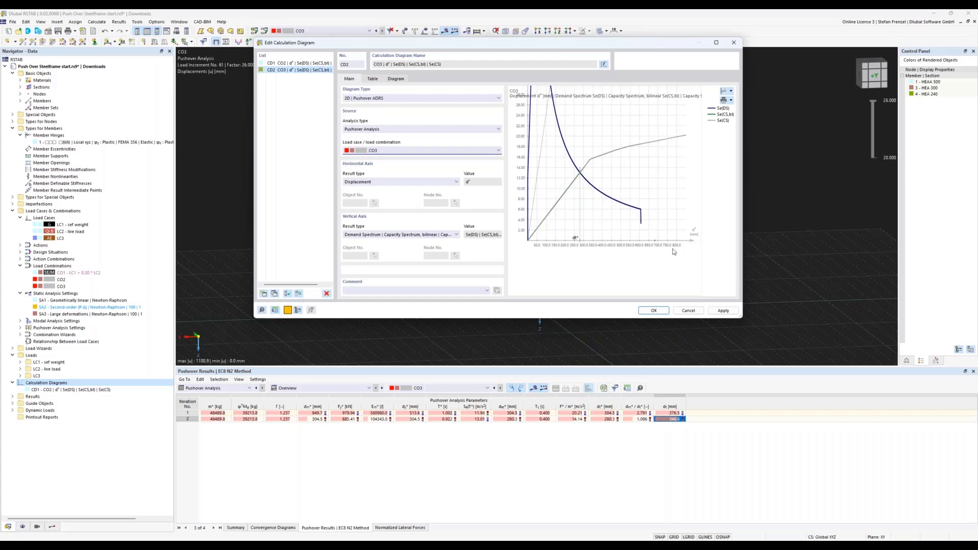
left_click(652, 311)
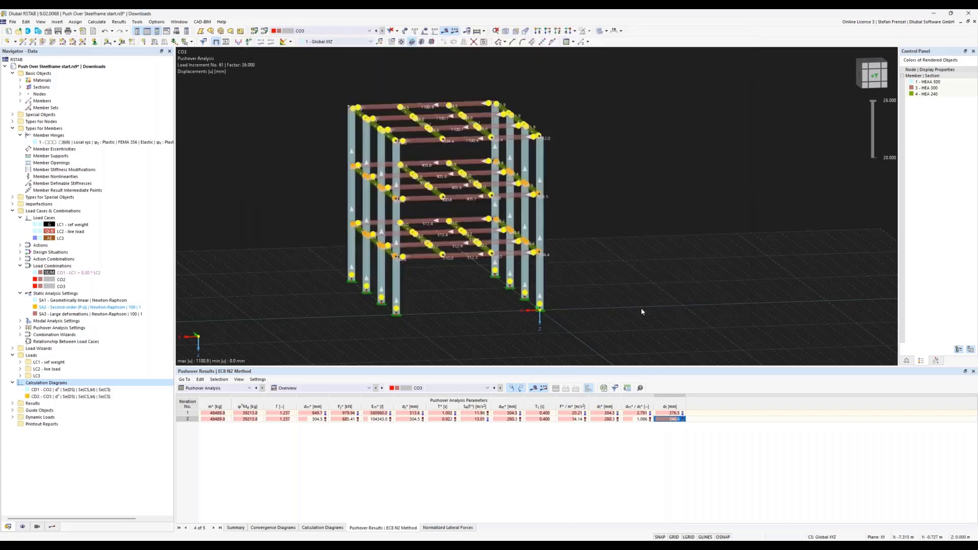
Review the available load increments of CO3 and keep increment 61 with factor 26.000 displayed.
scroll(617, 257, "down", 3)
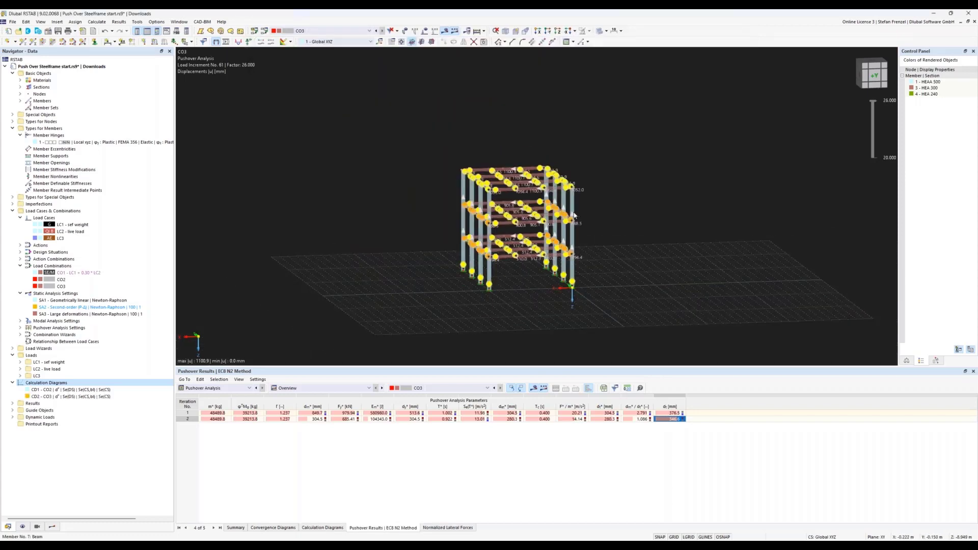
scroll(577, 236, "up", 2)
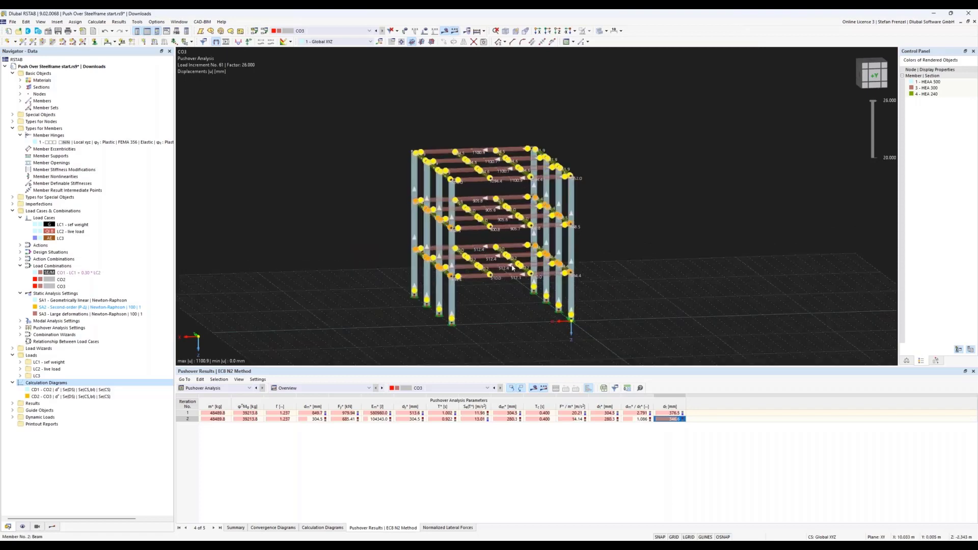
left_click(51, 527)
left_click(70, 80)
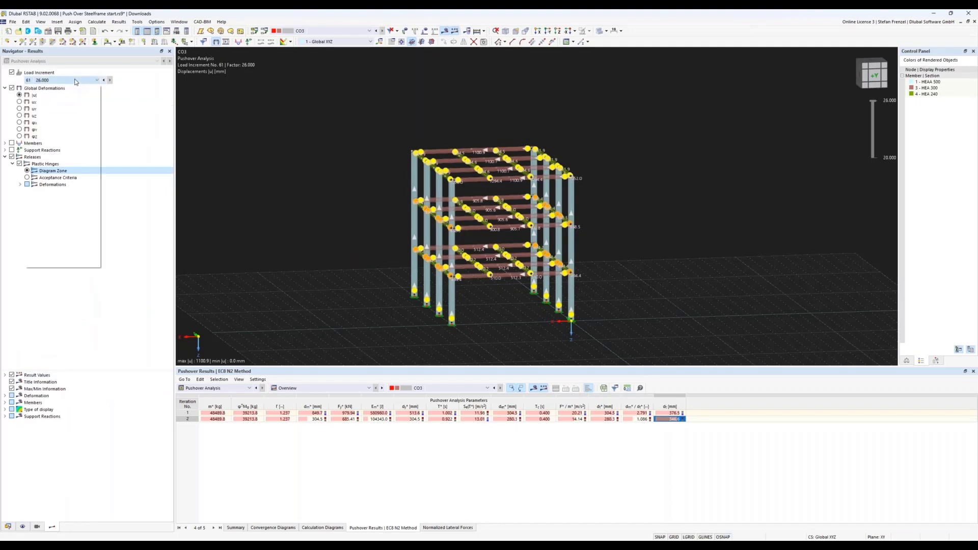
left_click(70, 264)
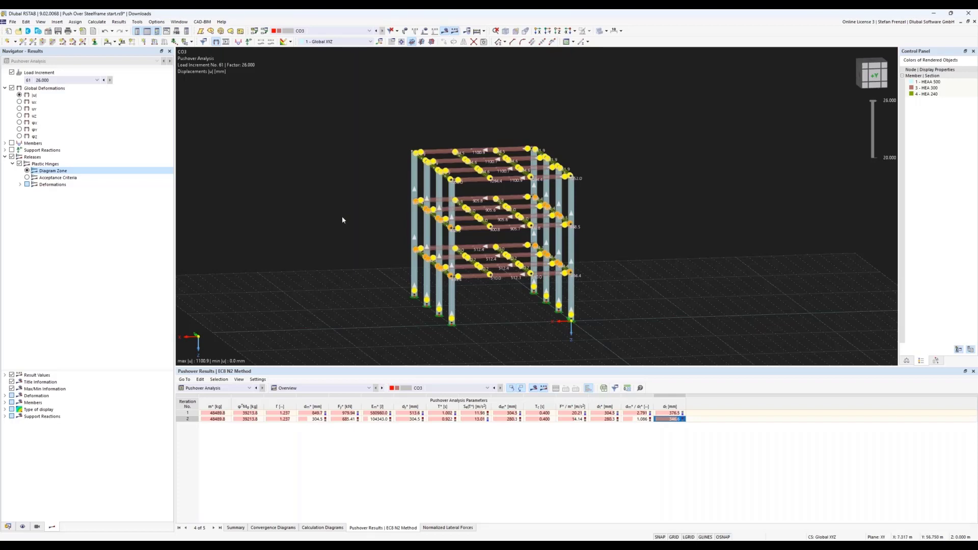
scroll(342, 220, "down", 3)
scroll(454, 263, "up", 2)
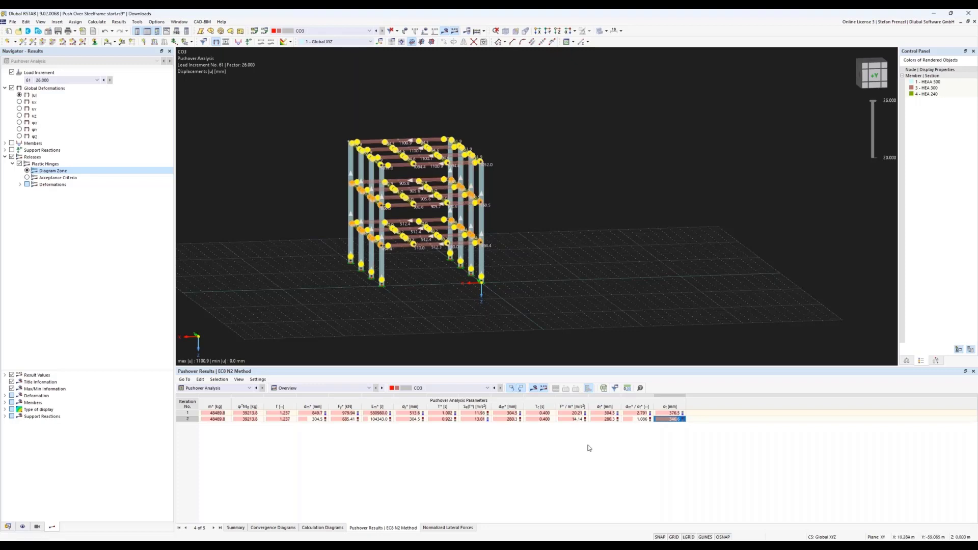
Switch to the masonry building model in RFEM and examine the orthotropic plastic masonry parameters of material Porotherm 38 Plan.
left_click(574, 546)
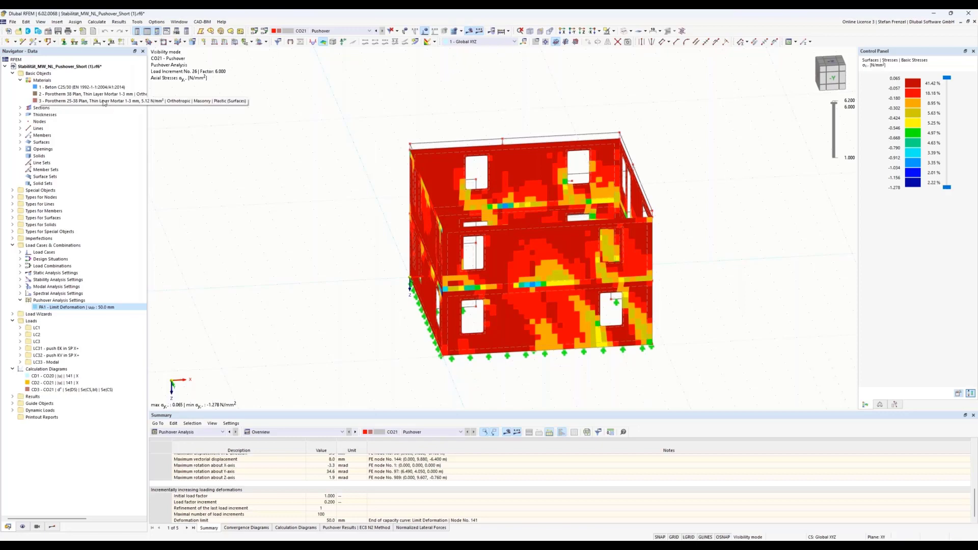
double_click(86, 94)
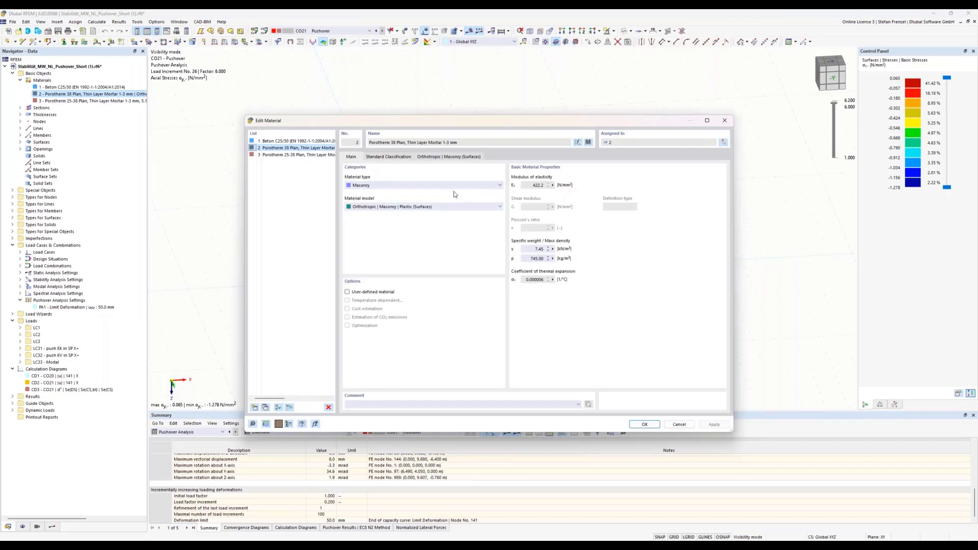
left_click(427, 158)
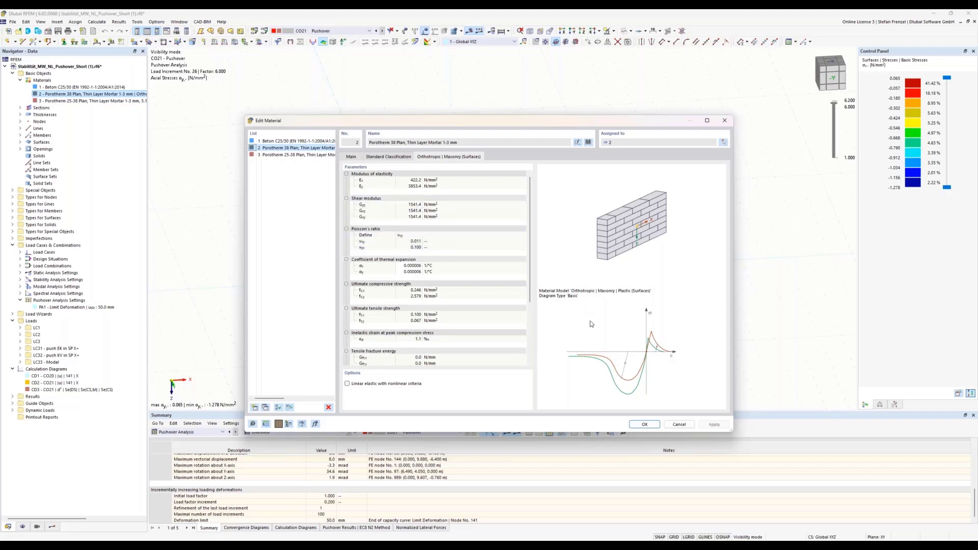
left_click(644, 425)
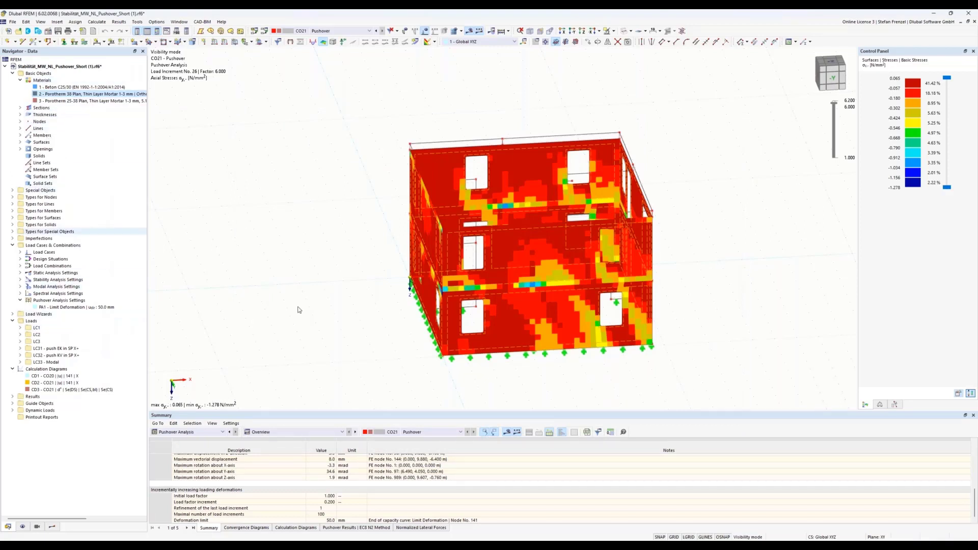
Cancel the hiding of objects to display the complete masonry building.
right_click(300, 263)
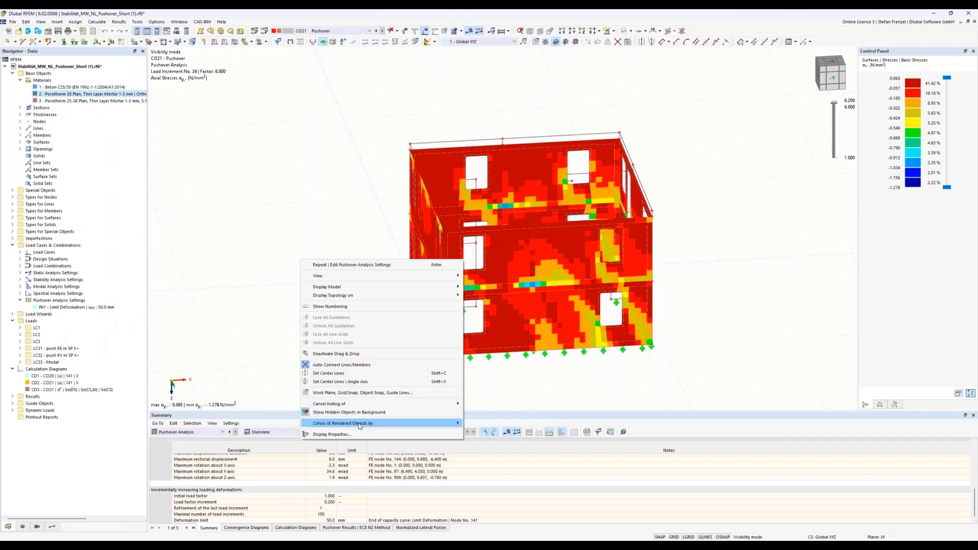
mouse_move(387, 403)
left_click(476, 404)
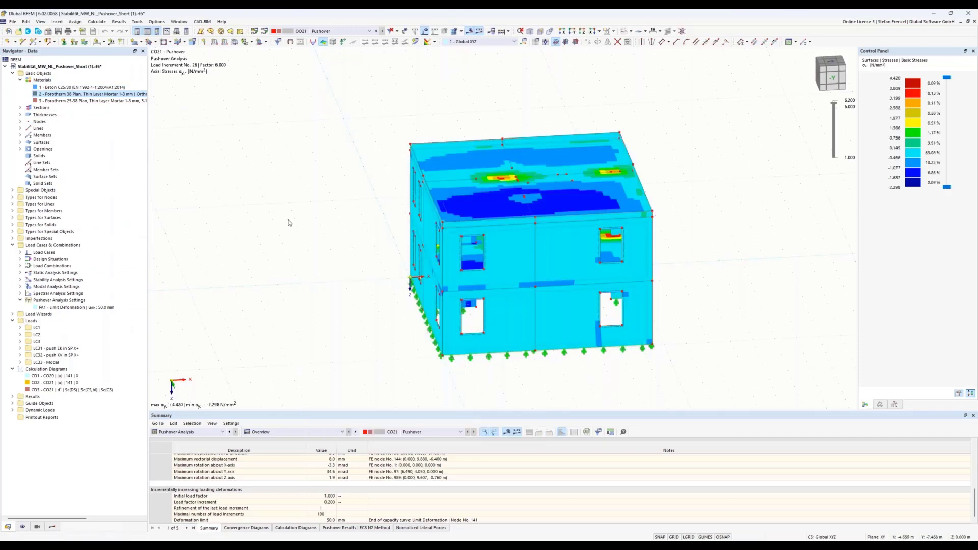
scroll(288, 220, "down", 3)
scroll(289, 260, "up", 1)
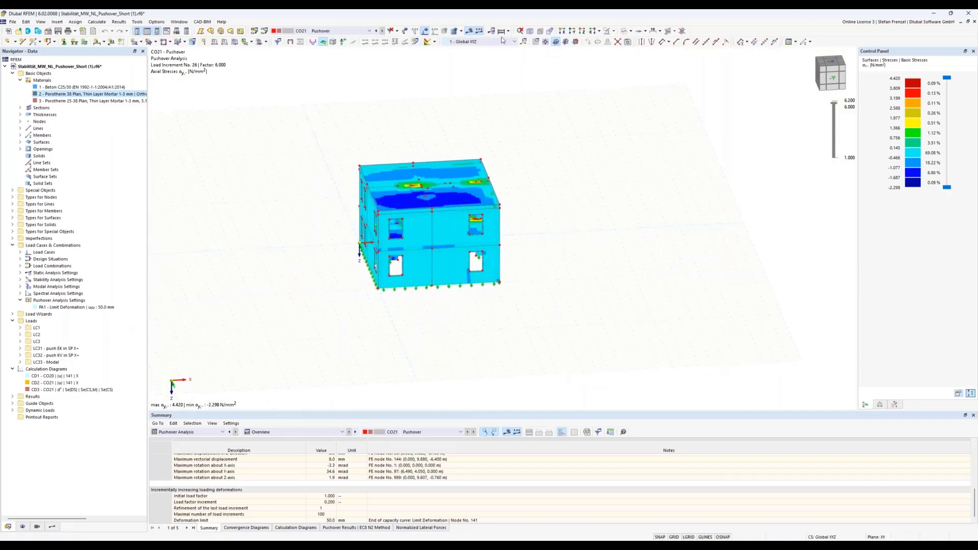
Turn off the results and render the masonry building as a solid model, viewed from its opposite side.
left_click(470, 33)
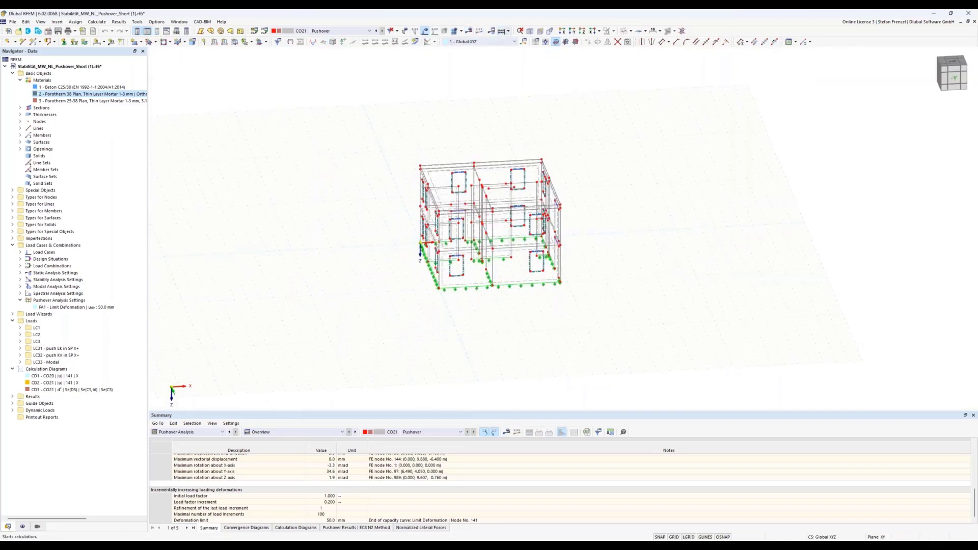
left_click(624, 31)
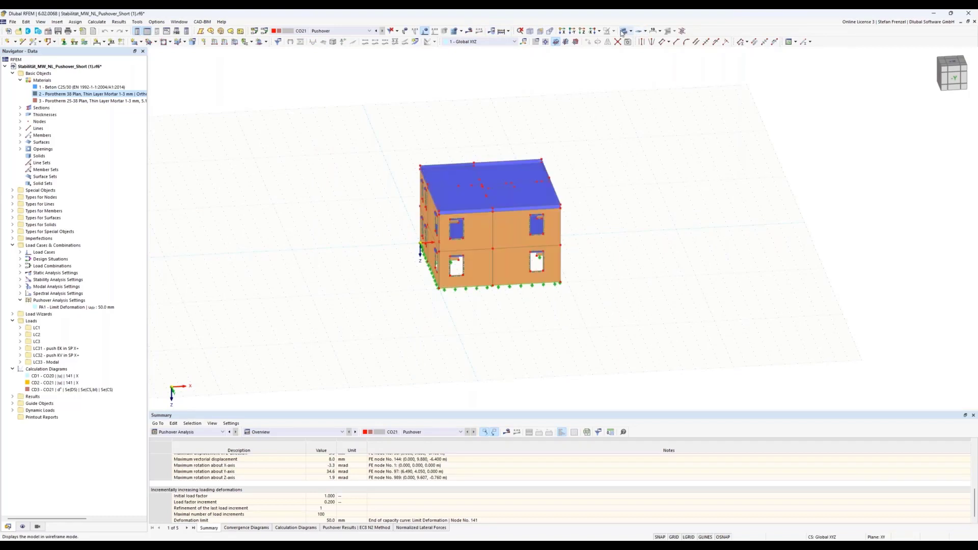
middle_click_drag(357, 323, 507, 178, "ctrl")
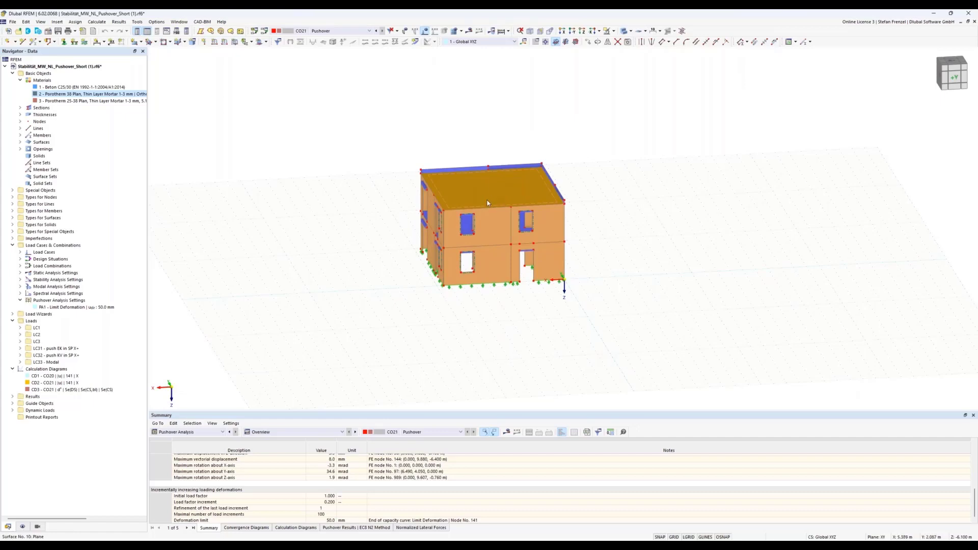
scroll(512, 236, "up", 3)
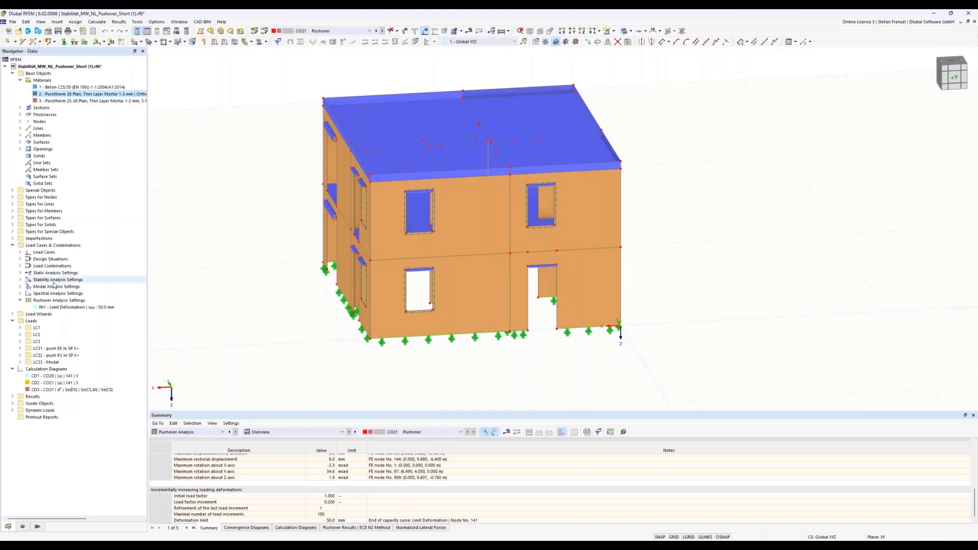
Review the pushover analysis settings and assigned response spectrum of load combination CO21, leaving them unmodified.
left_click(21, 266)
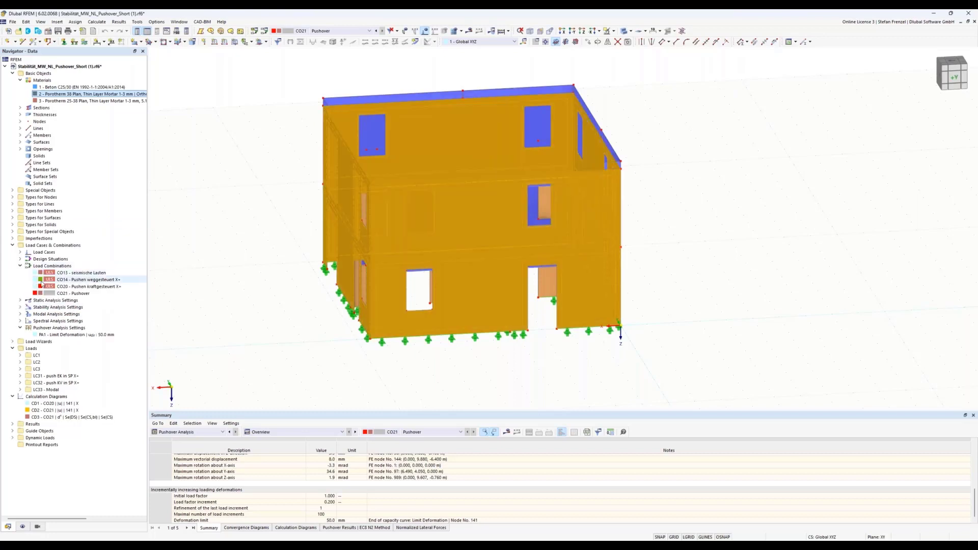
right_click(77, 293)
left_click(92, 297)
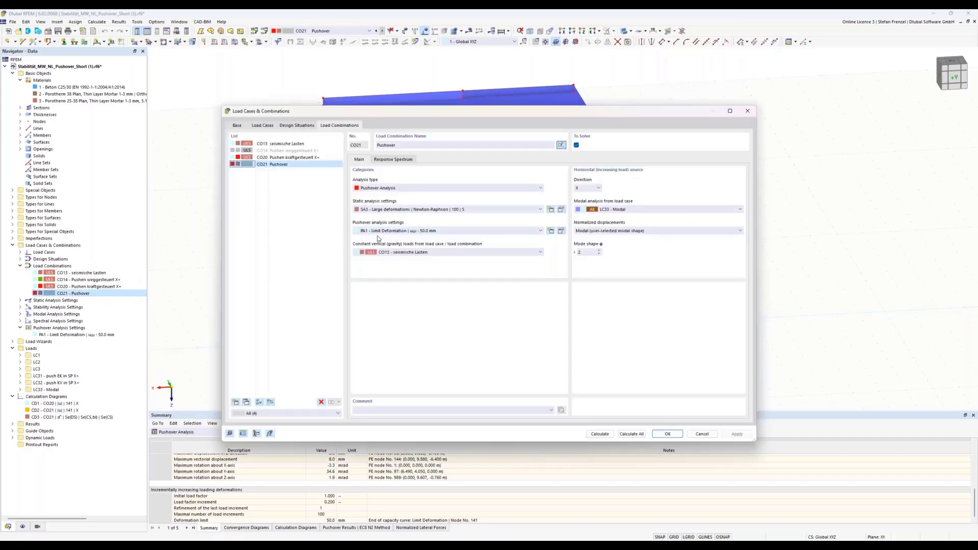
left_click(393, 161)
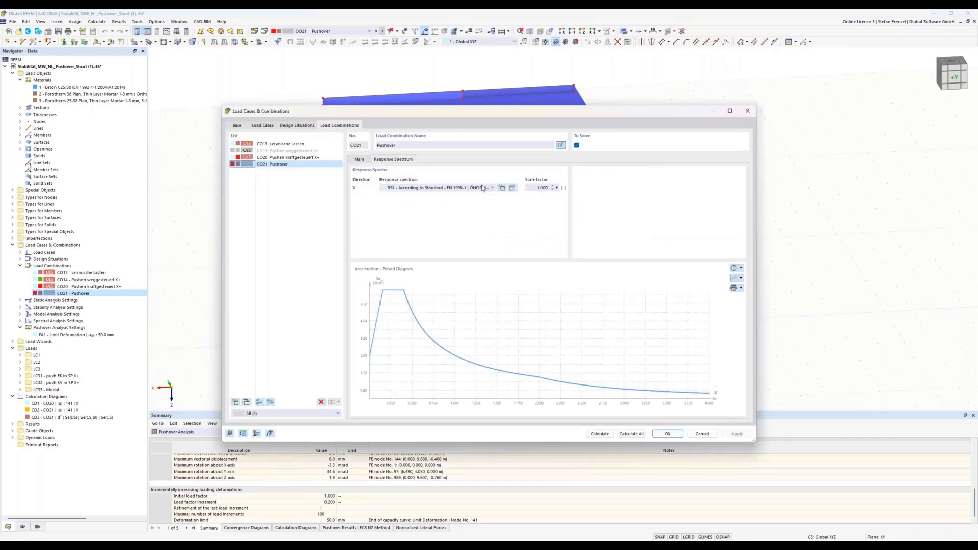
left_click(358, 161)
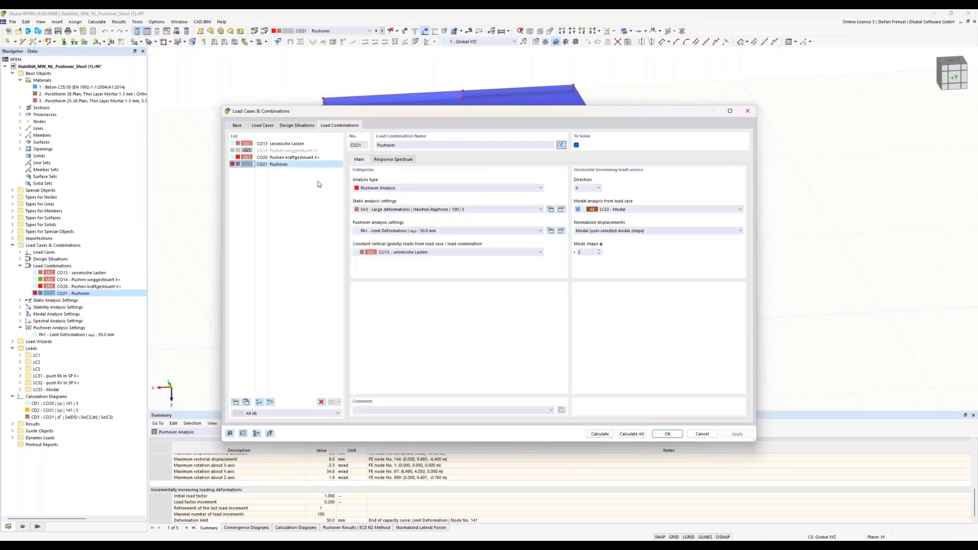
left_click(696, 438)
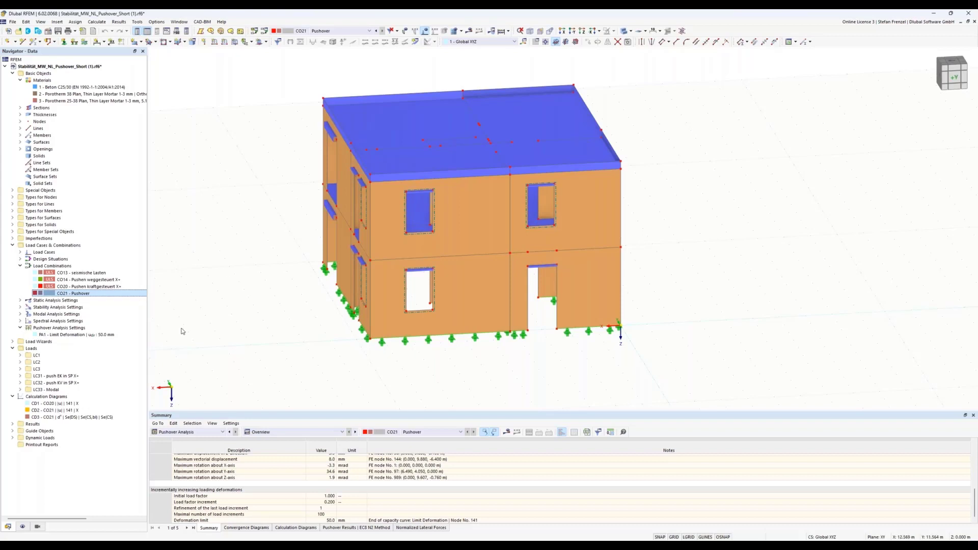
Examine the Pushover ADRS calculation diagram of CO21, comparing the demand spectrum with the bilinear and actual capacity spectra.
right_click(63, 419)
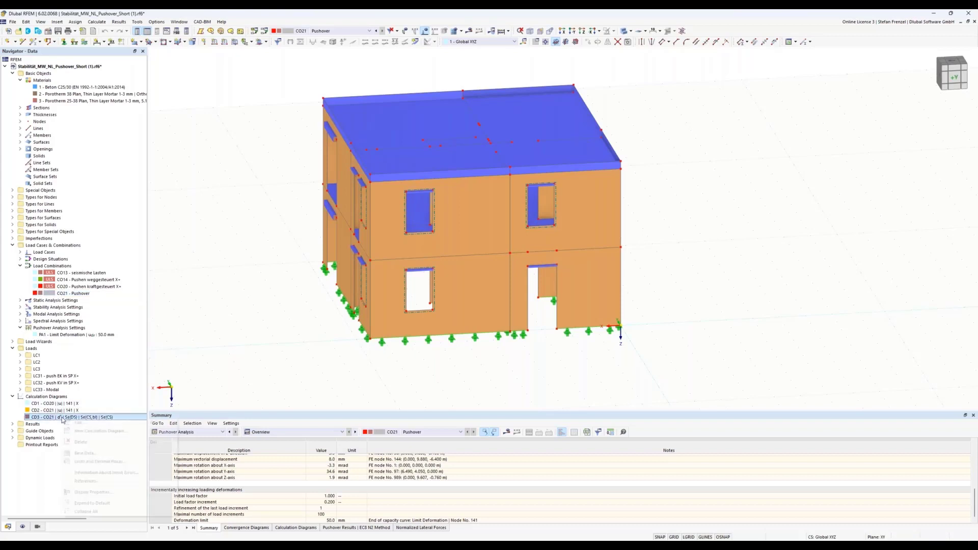
left_click(81, 423)
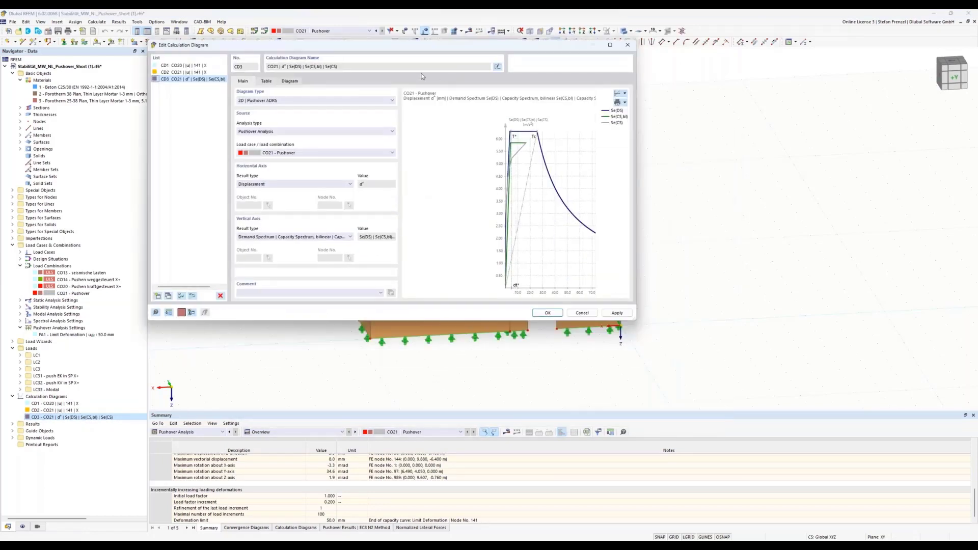
left_click(290, 81)
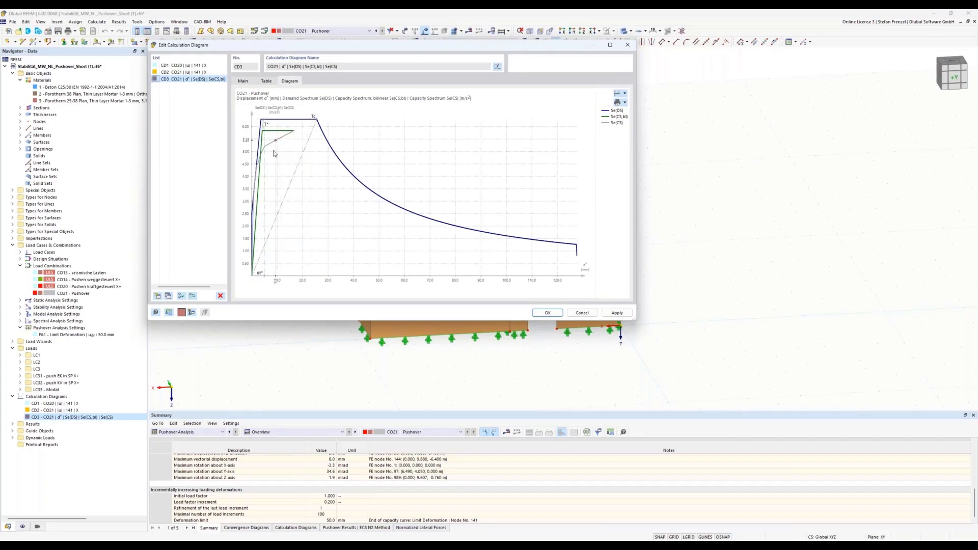
scroll(263, 128, "up", 3)
scroll(265, 116, "up", 1)
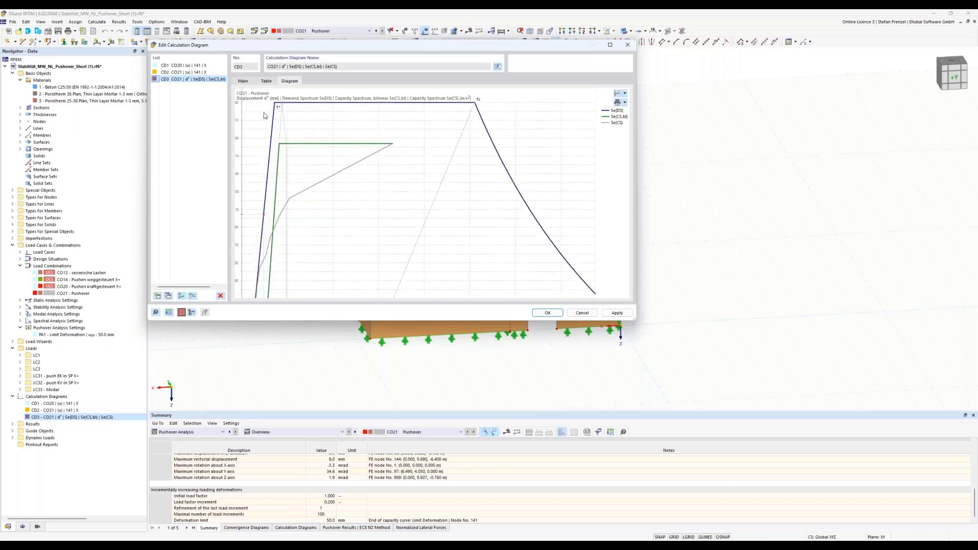
scroll(276, 175, "down", 1)
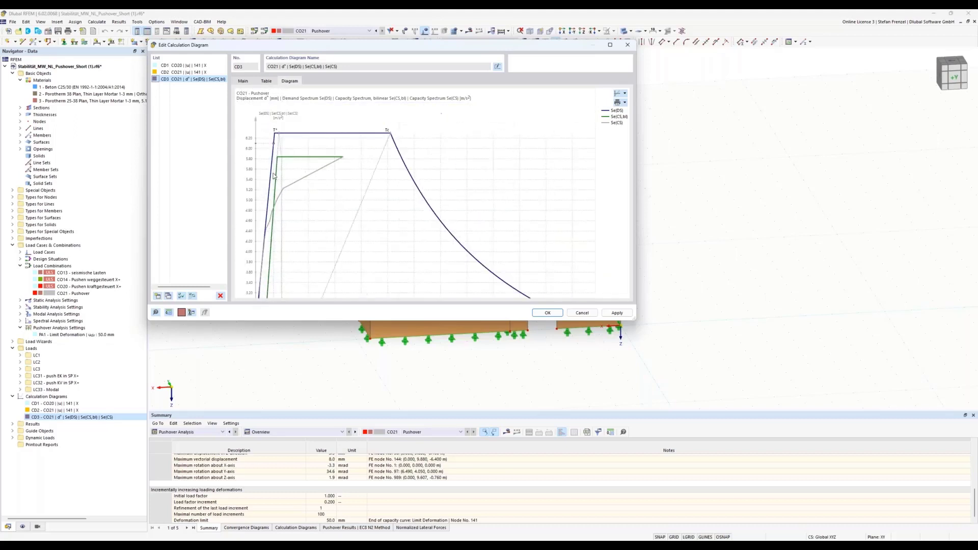
scroll(278, 162, "down", 1)
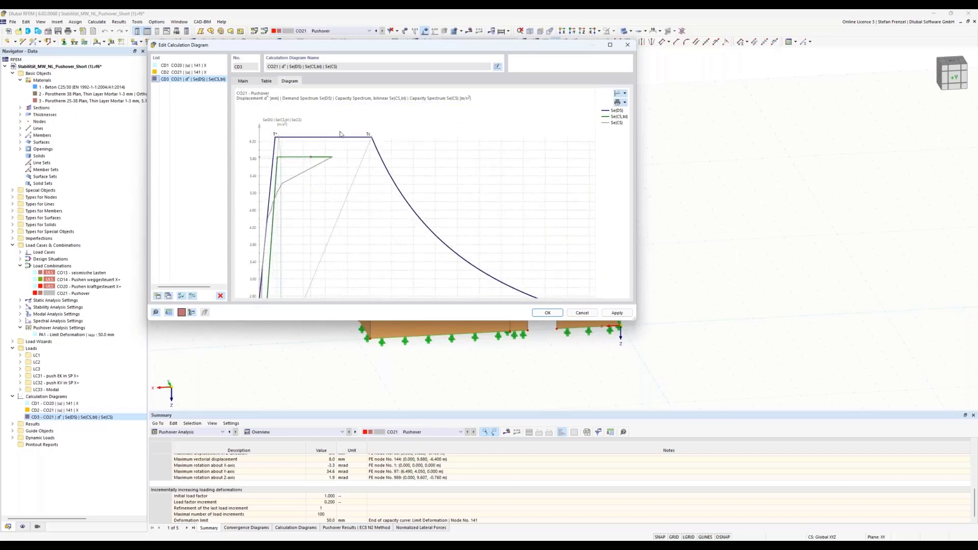
scroll(281, 162, "down", 1)
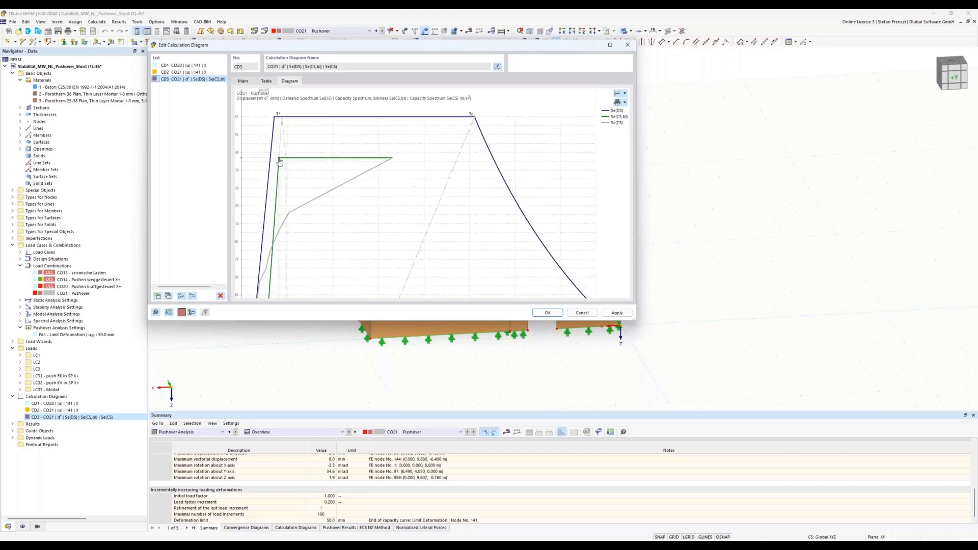
scroll(281, 157, "up", 3)
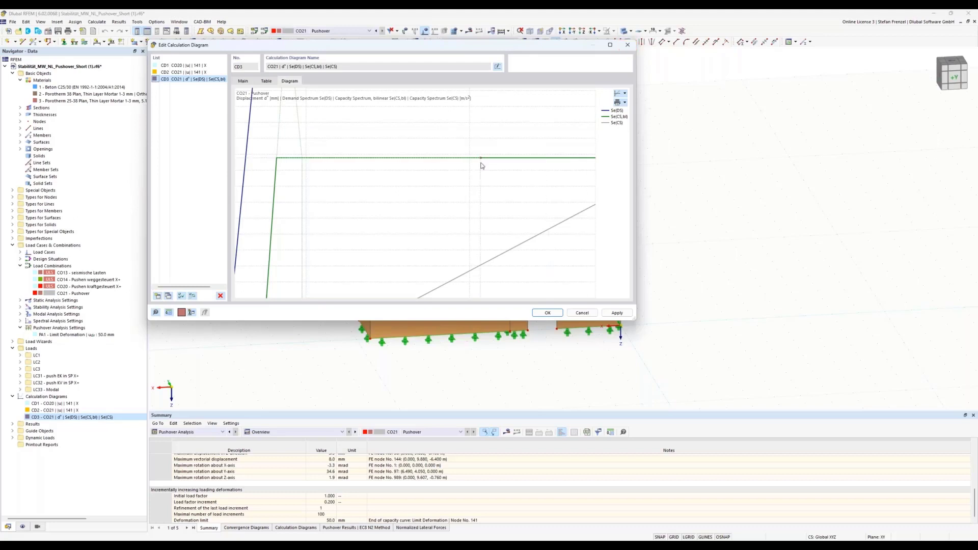
scroll(481, 165, "down", 5)
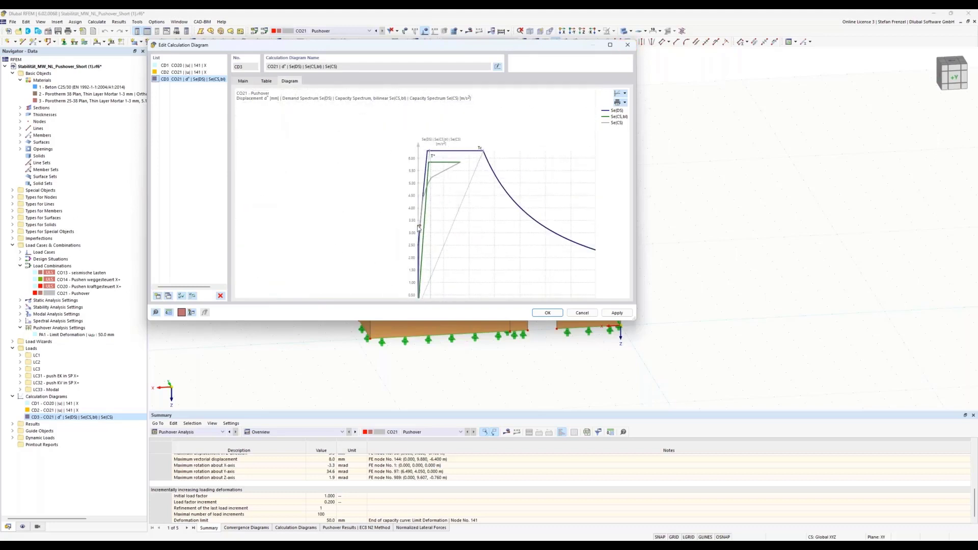
scroll(418, 169, "down", 4)
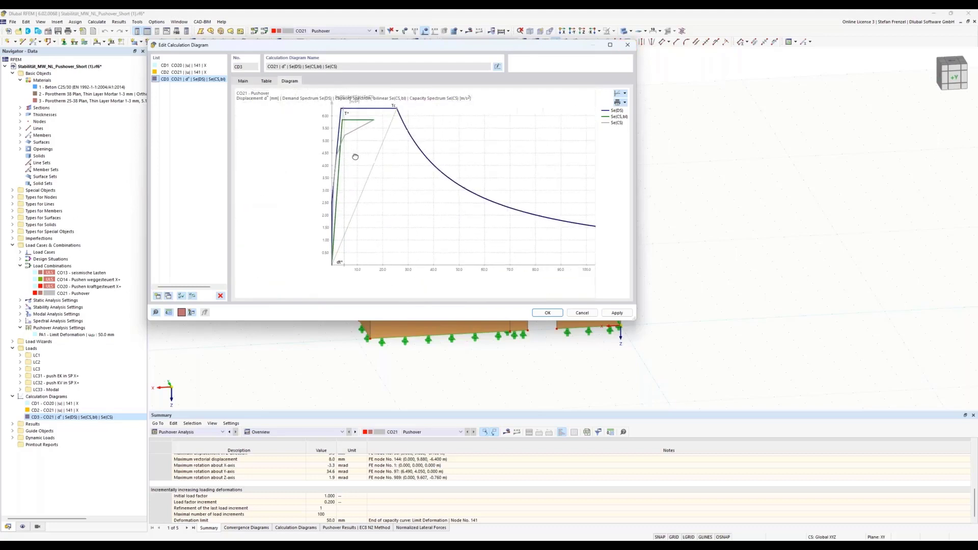
scroll(472, 210, "down", 3)
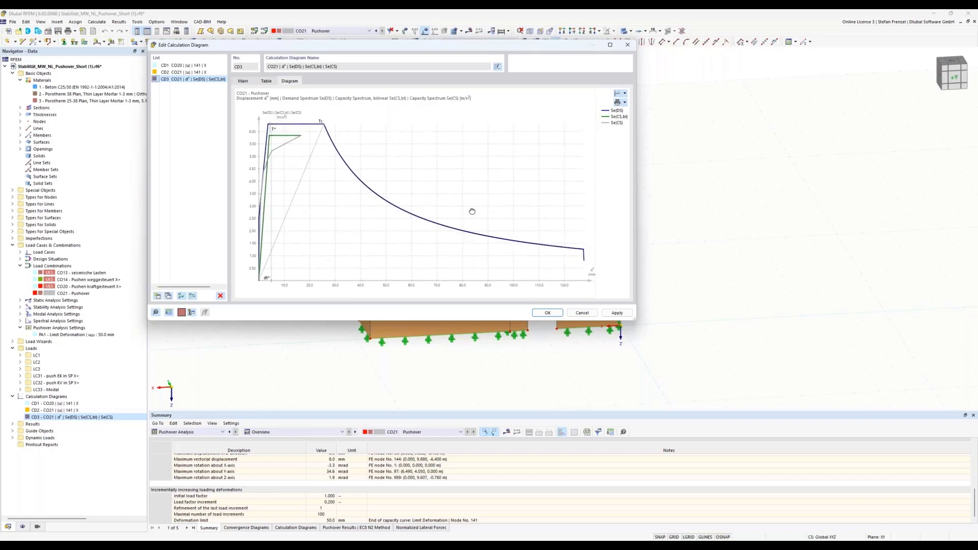
left_click(630, 46)
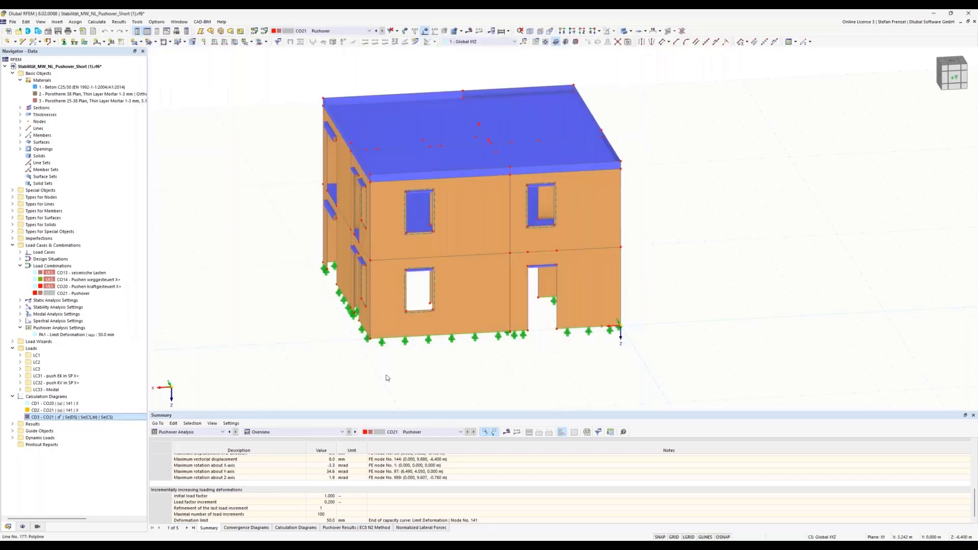
Check the target displacement dt in the EC8 N2 method pushover results of CO21.
left_click(266, 433)
left_click(266, 438)
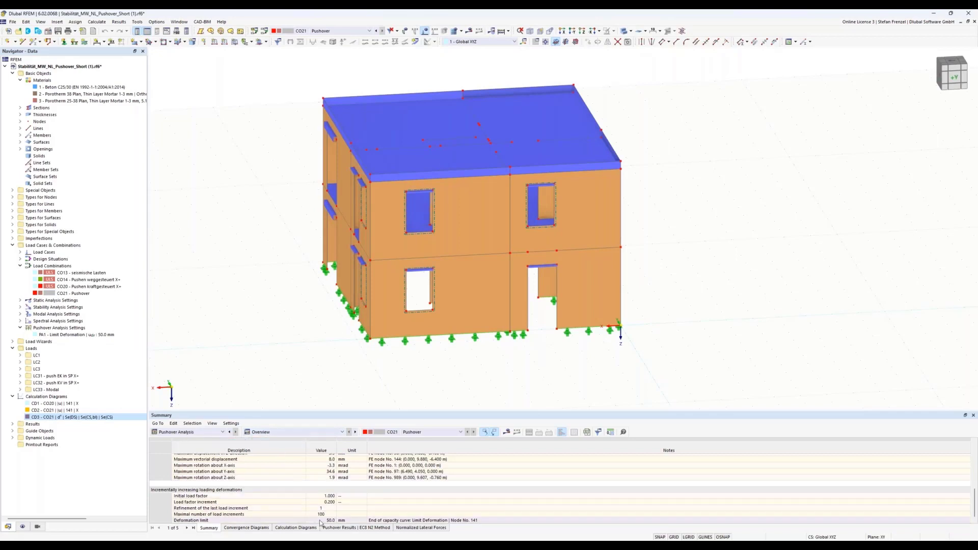
left_click(339, 528)
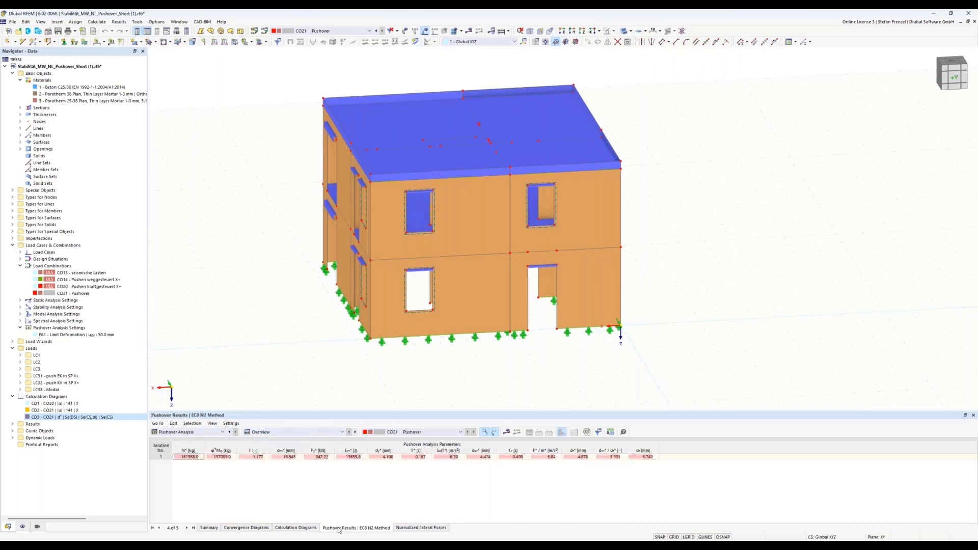
left_click(638, 456)
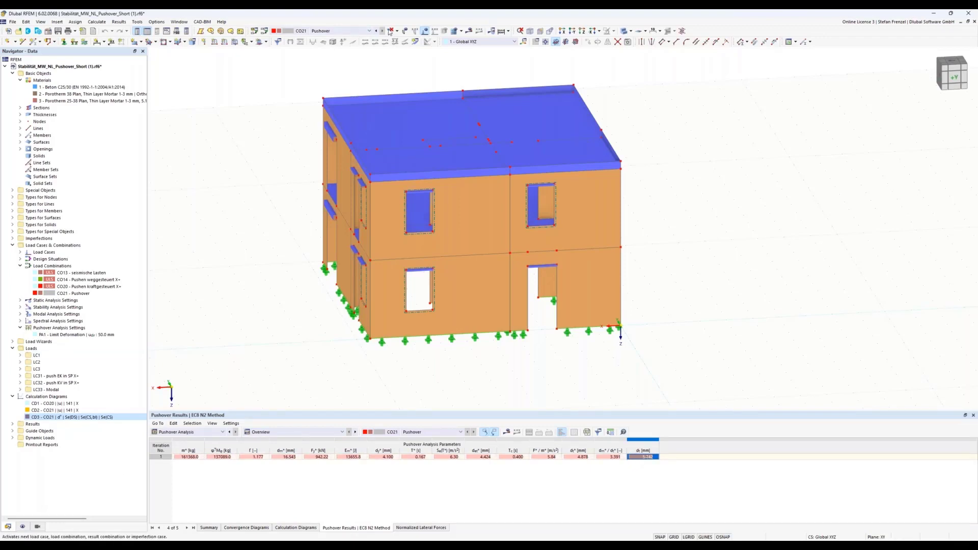
Turn on the CO21 results and limit the visible surfaces to material Porotherm 38 Plan.
left_click(463, 30)
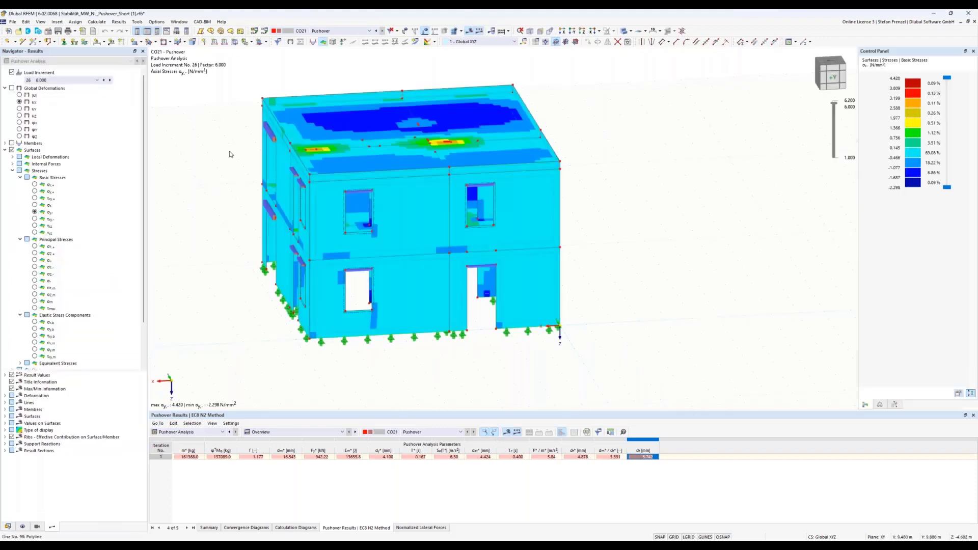
left_click(36, 527)
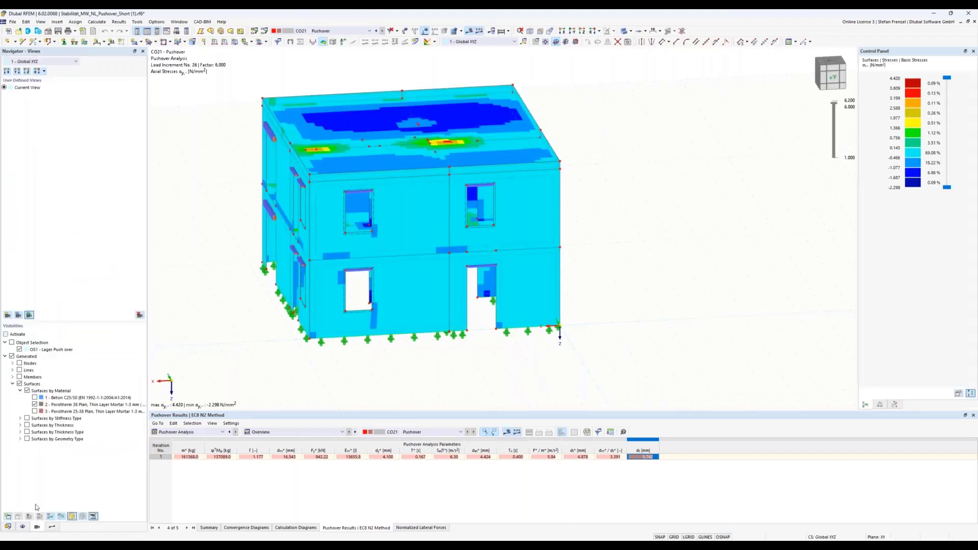
left_click(35, 405)
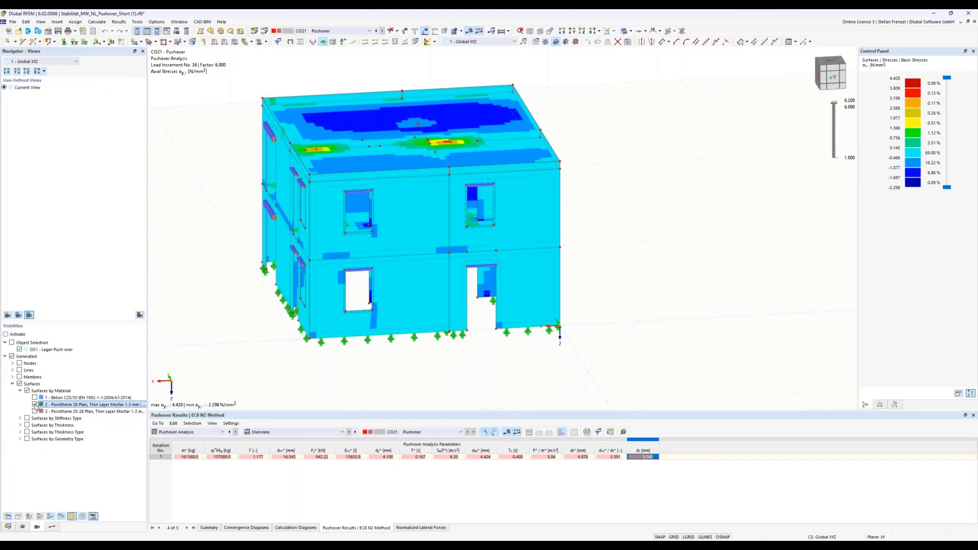
left_click(34, 405)
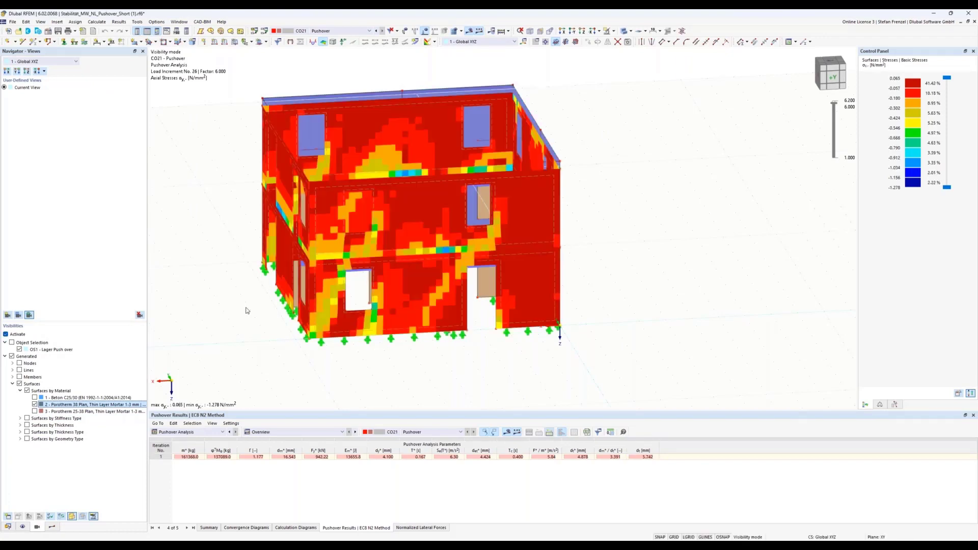
left_click(35, 405)
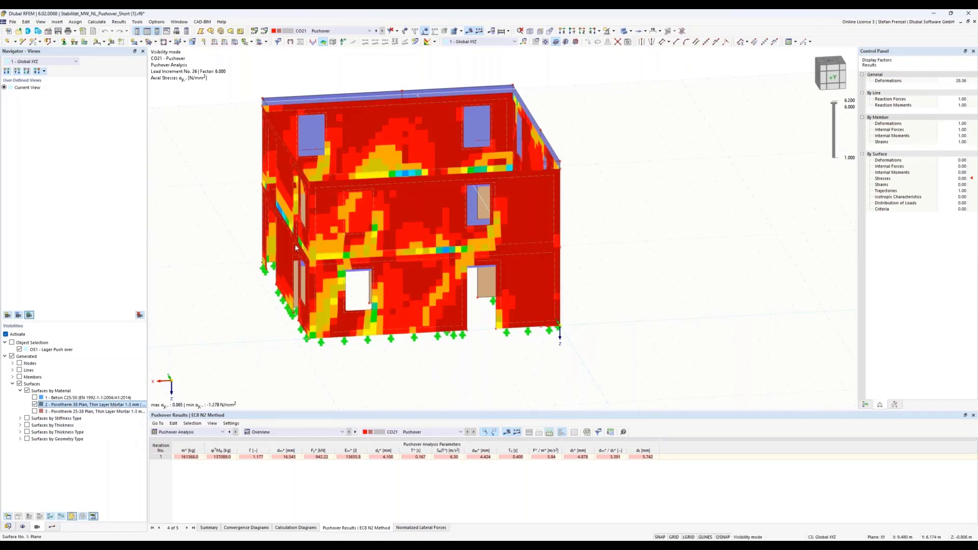
Exclude object selection OS1 - Lager Push over from the visible objects and view the masonry walls obliquely from above.
middle_click_drag(189, 309, 225, 365, "ctrl")
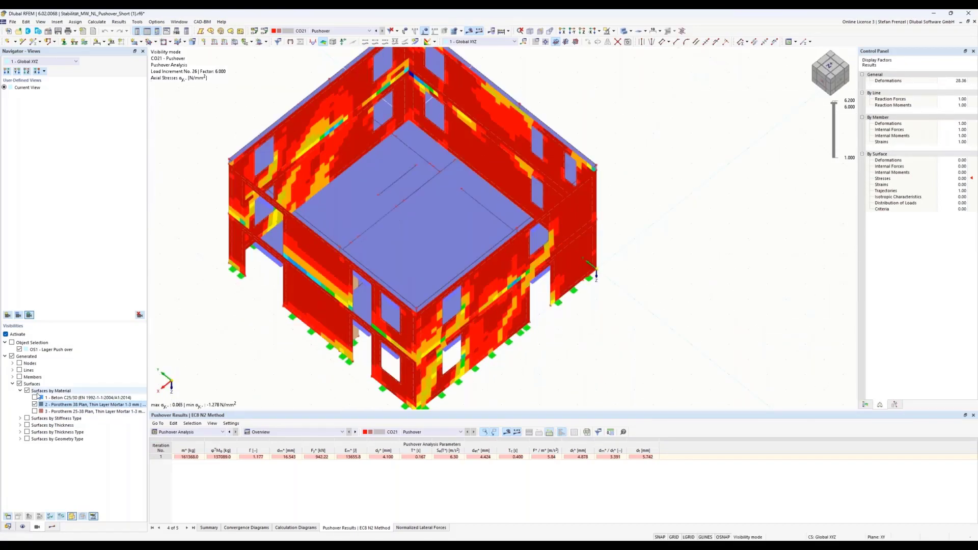
left_click(41, 350)
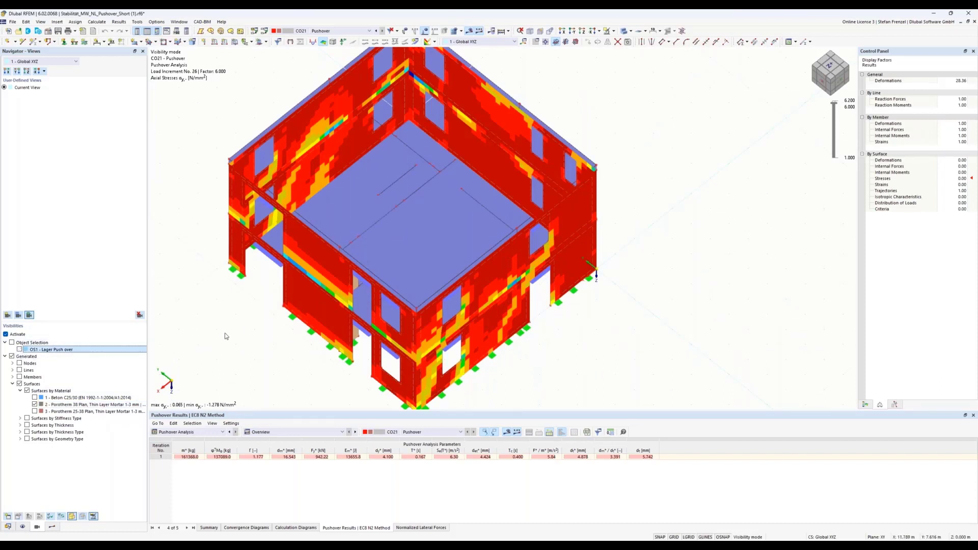
scroll(233, 307, "down", 1)
middle_click_drag(233, 308, 219, 294)
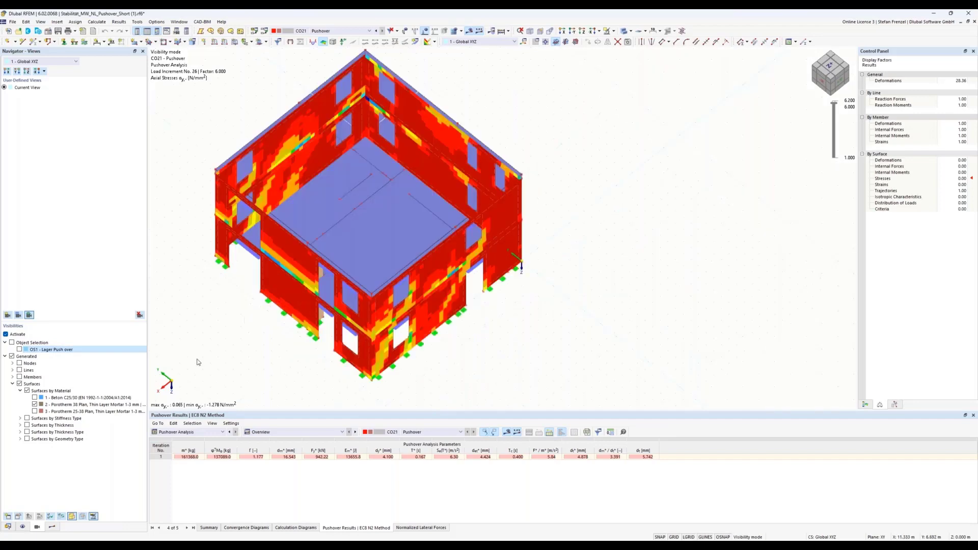
middle_click_drag(202, 358, 203, 337)
right_click(203, 337)
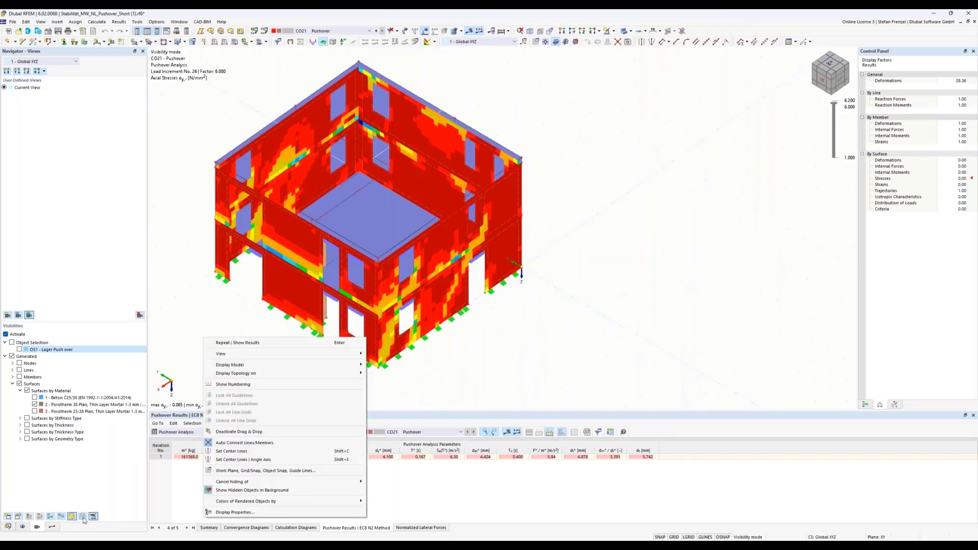
Display the global deformations ux on the masonry walls instead of the surface stresses.
left_click(56, 527)
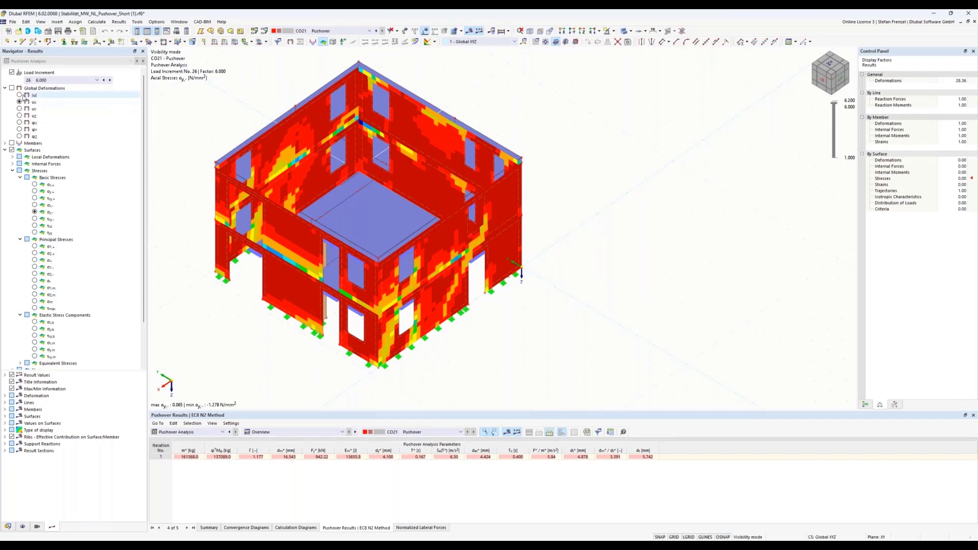
left_click(14, 91)
left_click(12, 89)
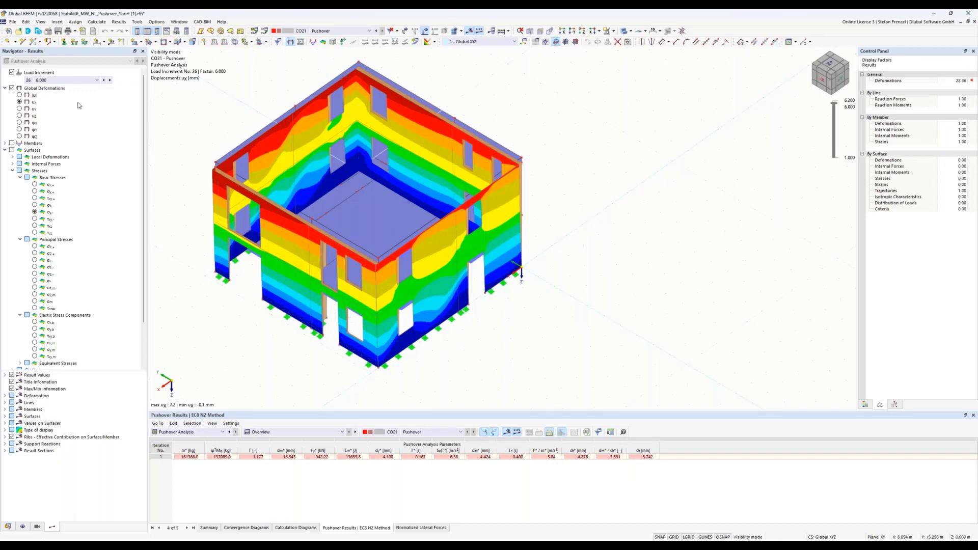
Compare the ux displacements of the masonry walls at load increments 12 (factor 3.200) and 26 (factor 6.000).
left_click(96, 80)
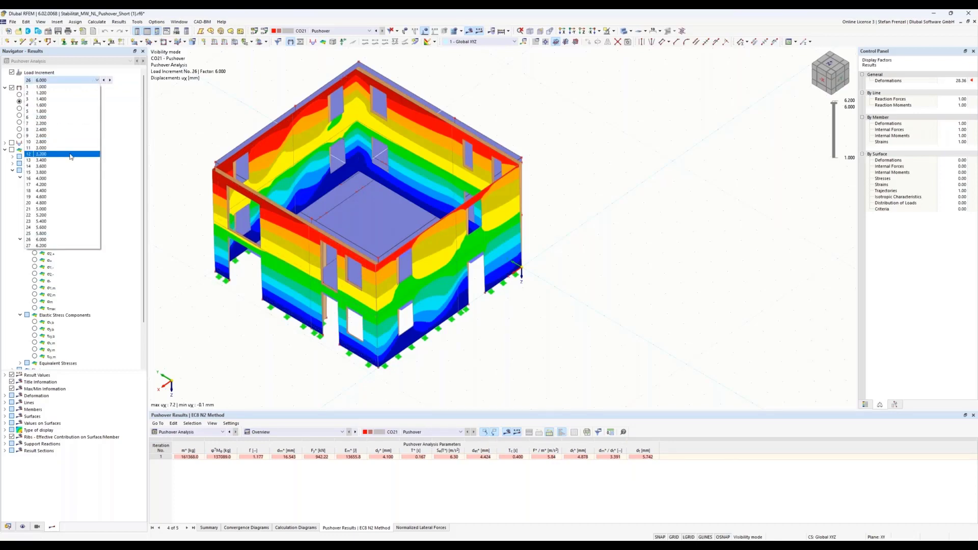
key("Escape")
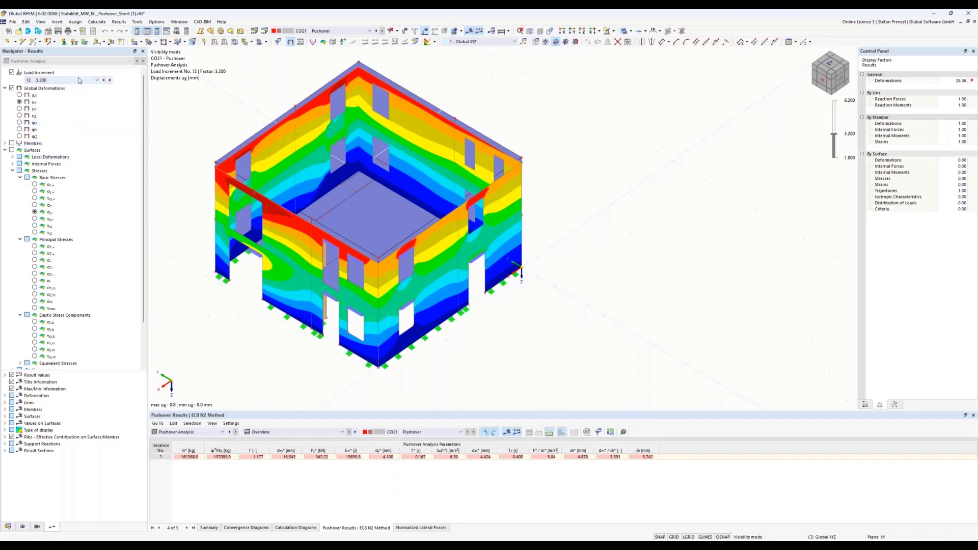
left_click(78, 77)
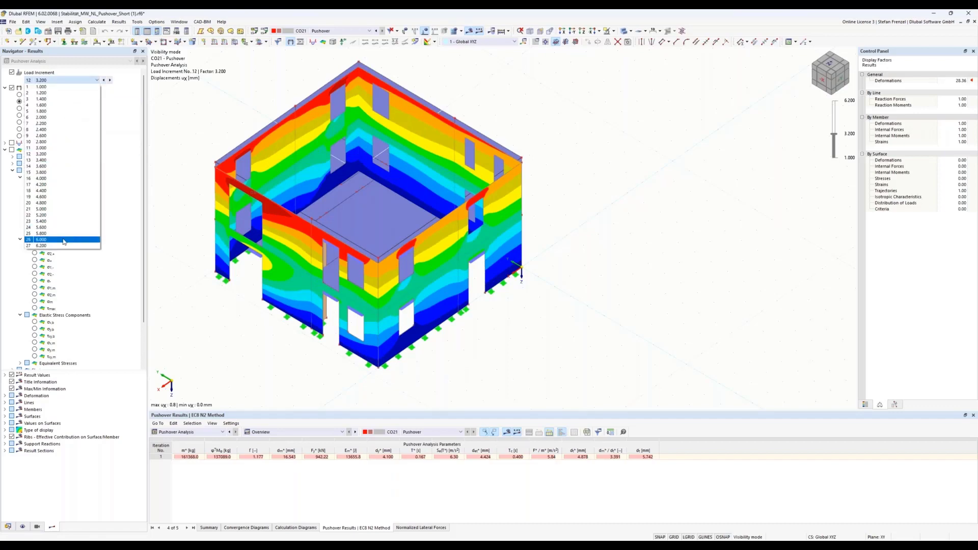
left_click(63, 240)
Compare the ux displacements at load increments 25 and 24, ending on increment 25 with factor 5.800.
left_click(79, 80)
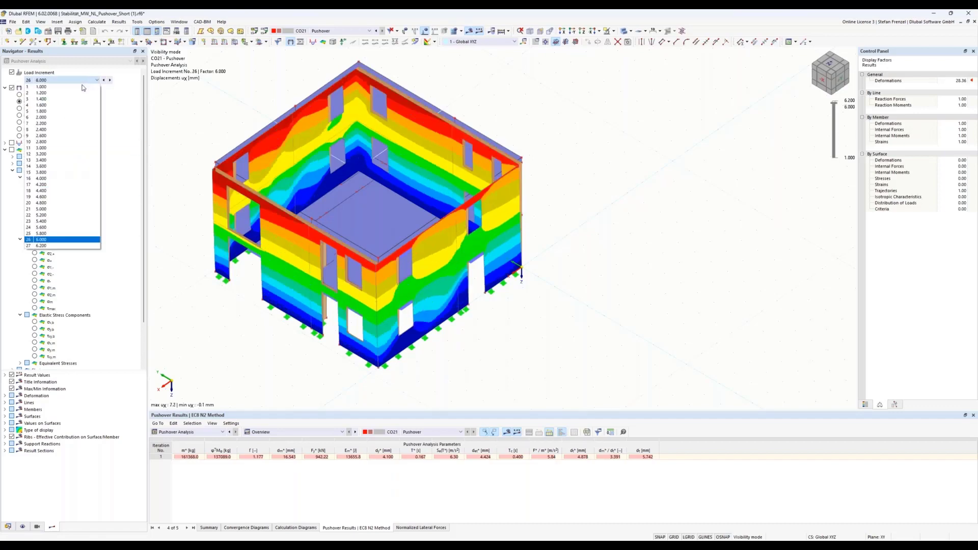
left_click(57, 233)
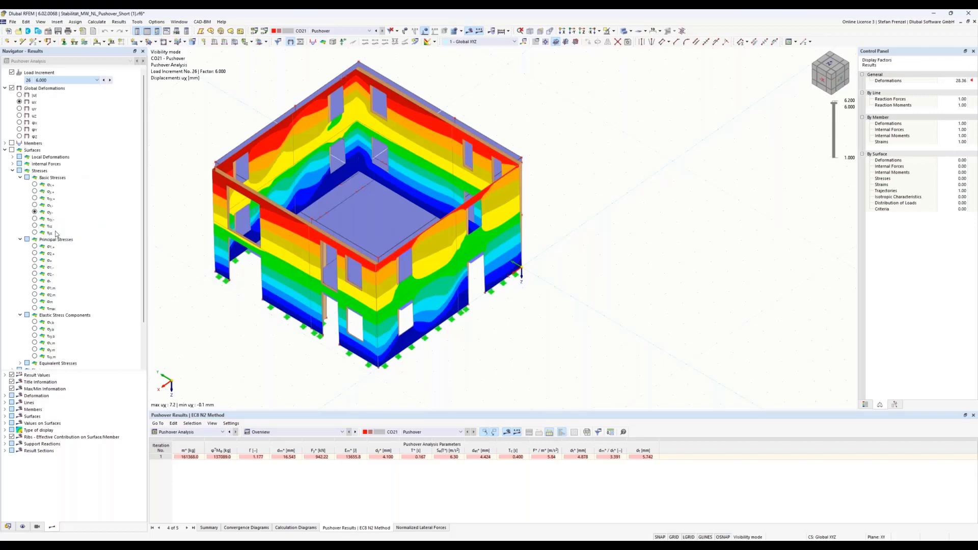
left_click(77, 80)
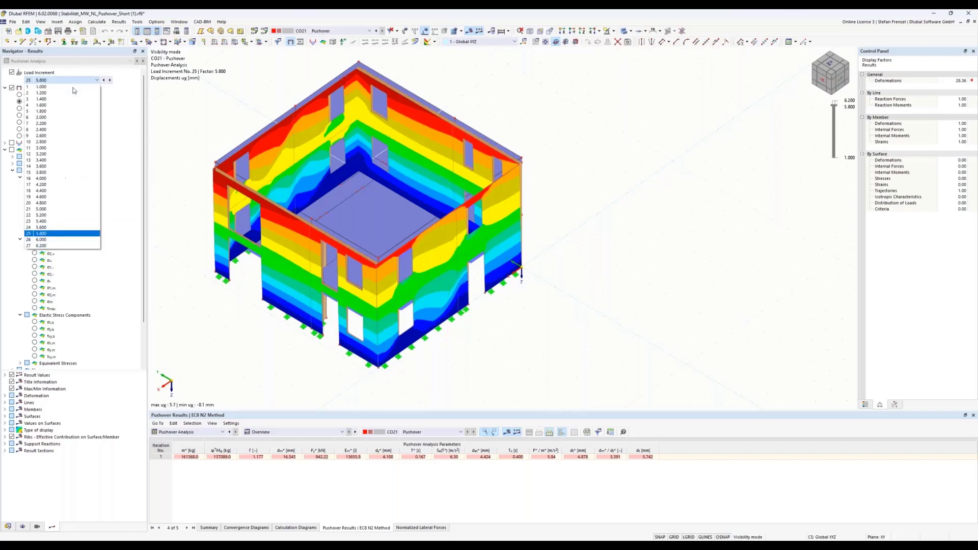
left_click(69, 227)
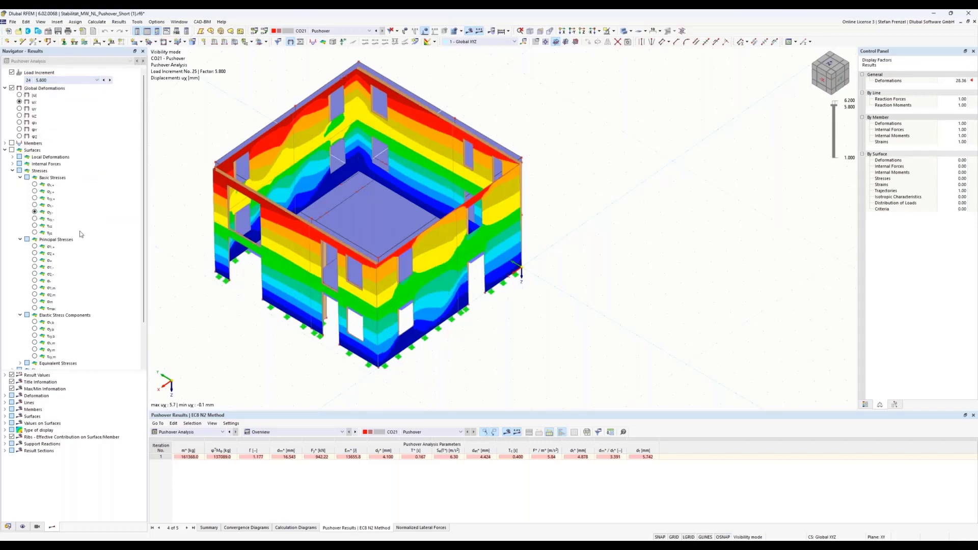
left_click(42, 79)
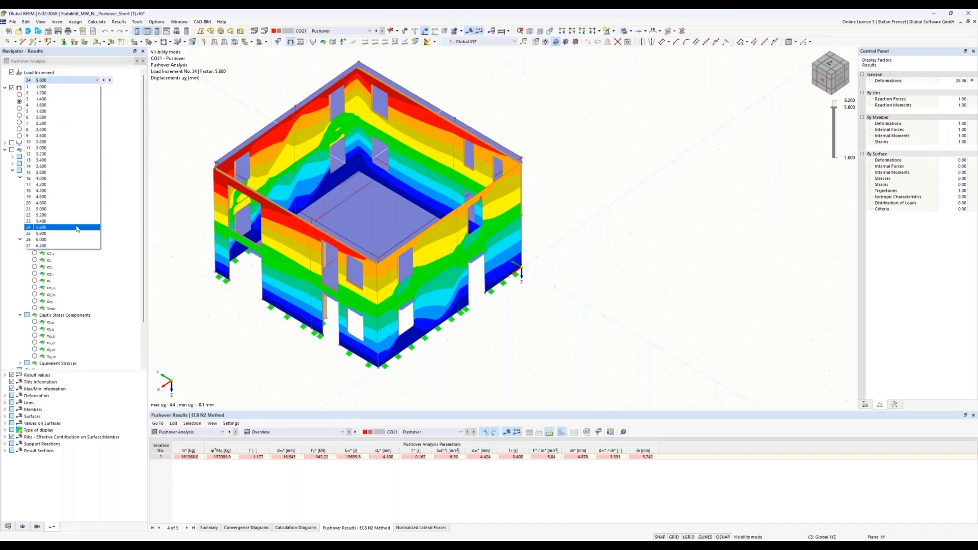
left_click(77, 234)
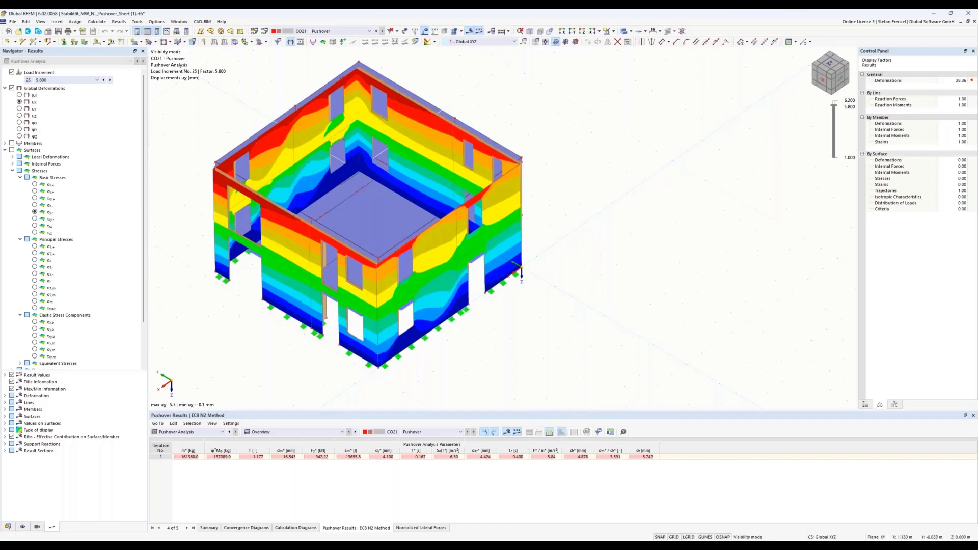
Display the basic axial stresses σx,+ on the masonry walls, with their colour scale shown in a floating control panel.
middle_click_drag(595, 332, 560, 311)
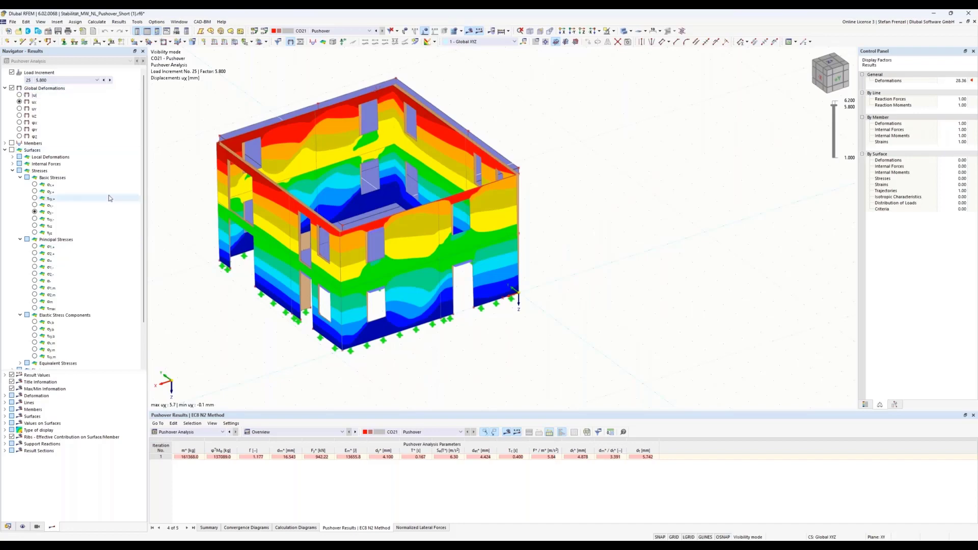
left_click(35, 186)
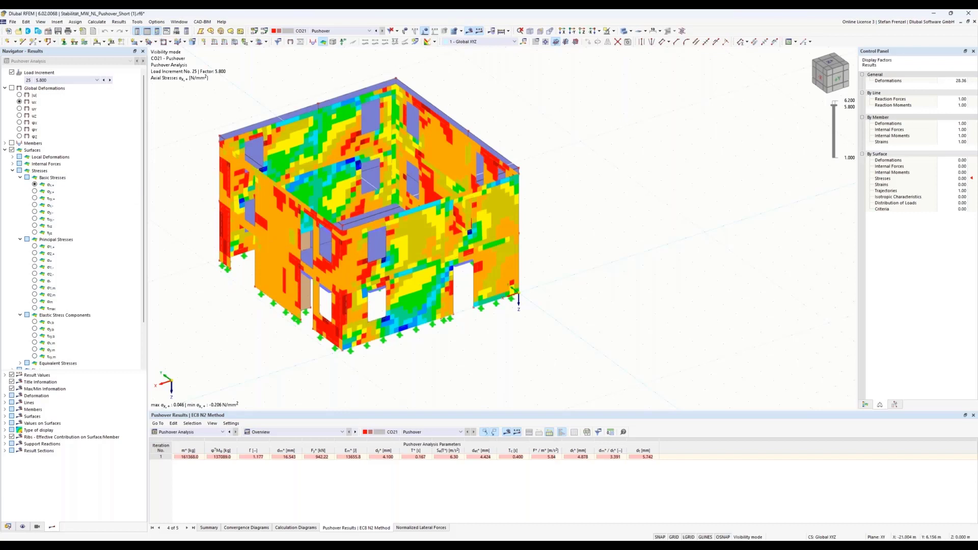
left_click_drag(904, 52, 677, 68)
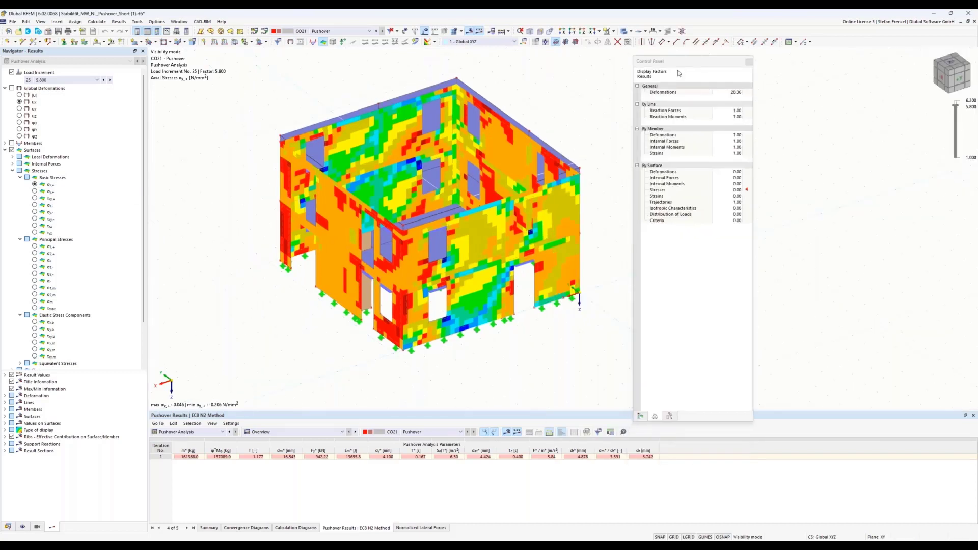
left_click(640, 418)
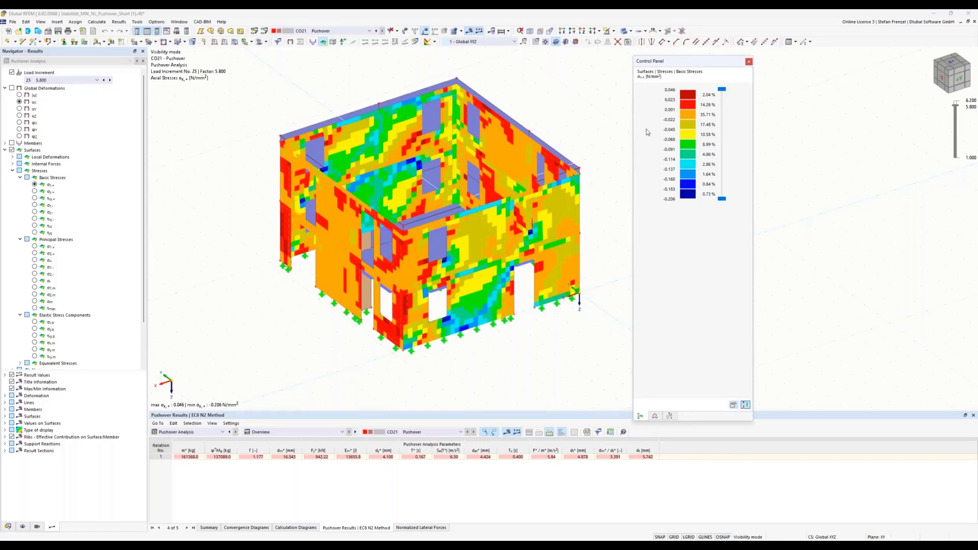
Check the ultimate compressive and tensile strengths of material 2, Porotherm 38 Plan, in its orthotropic masonry properties.
left_click(8, 527)
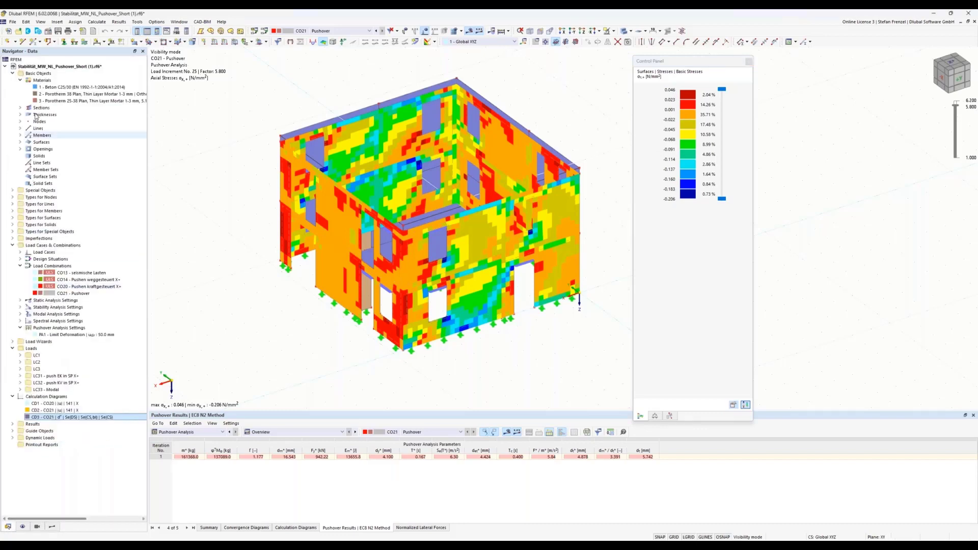
right_click(63, 95)
left_click(111, 96)
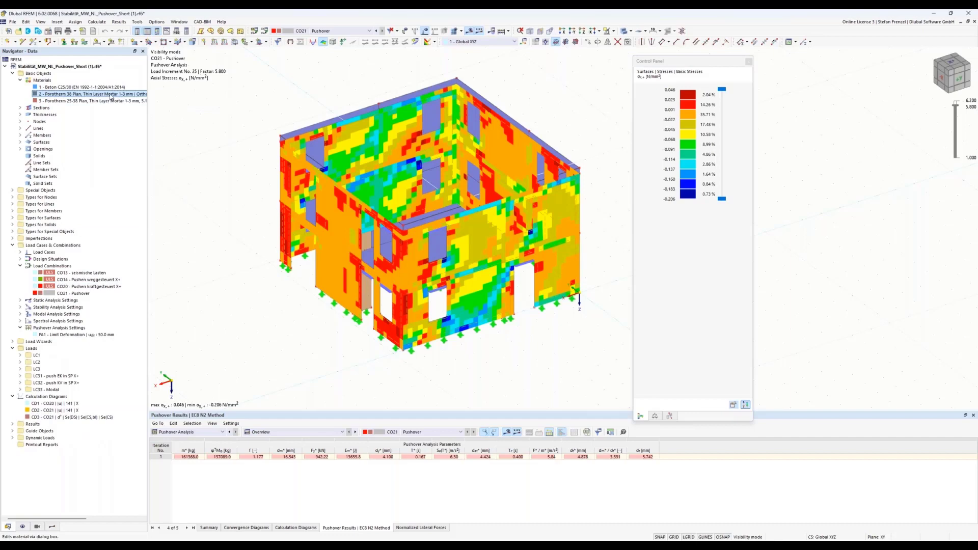
left_click(445, 157)
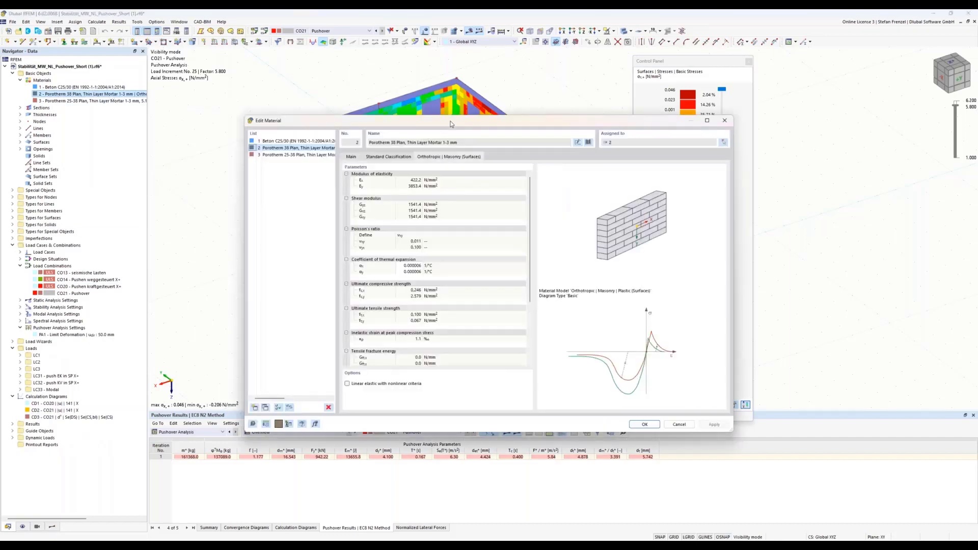
left_click_drag(451, 124, 253, 46)
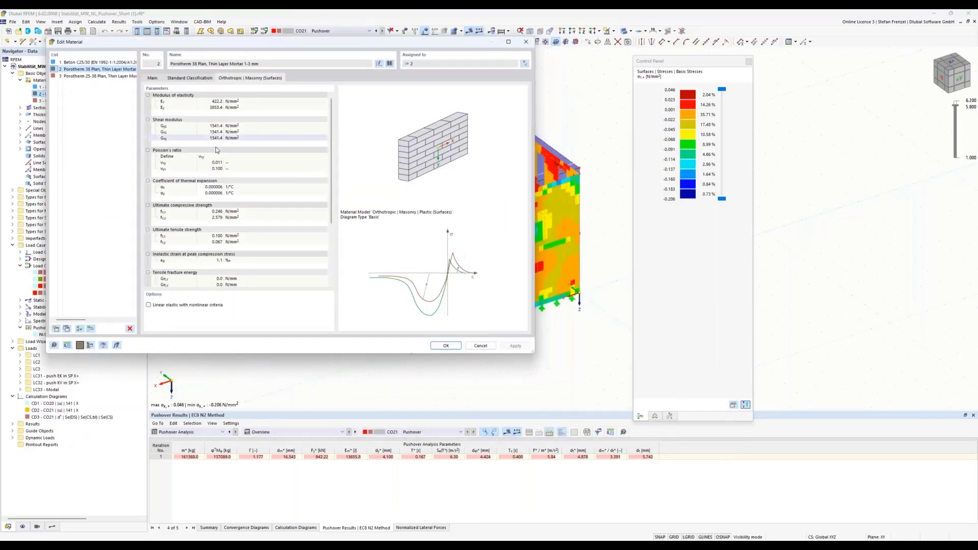
left_click(236, 212)
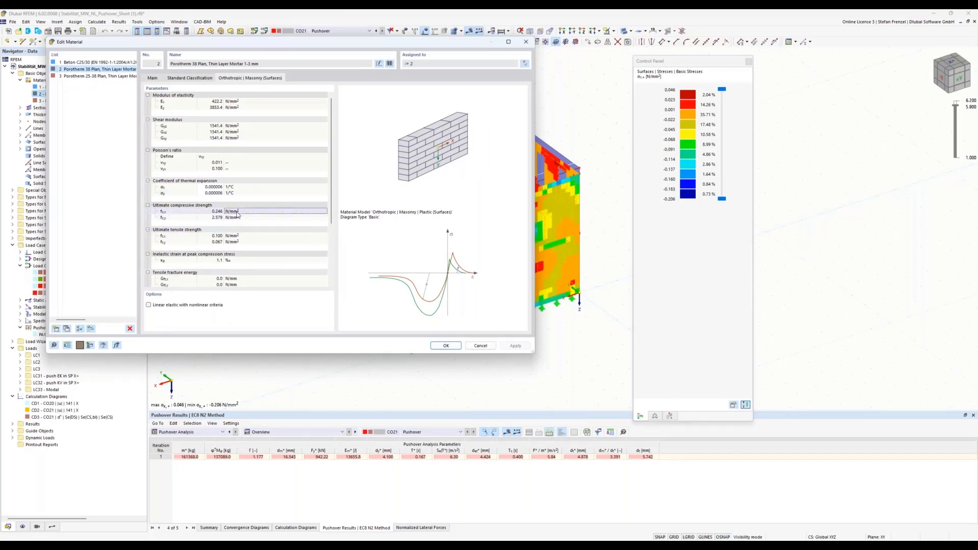
left_click(220, 236)
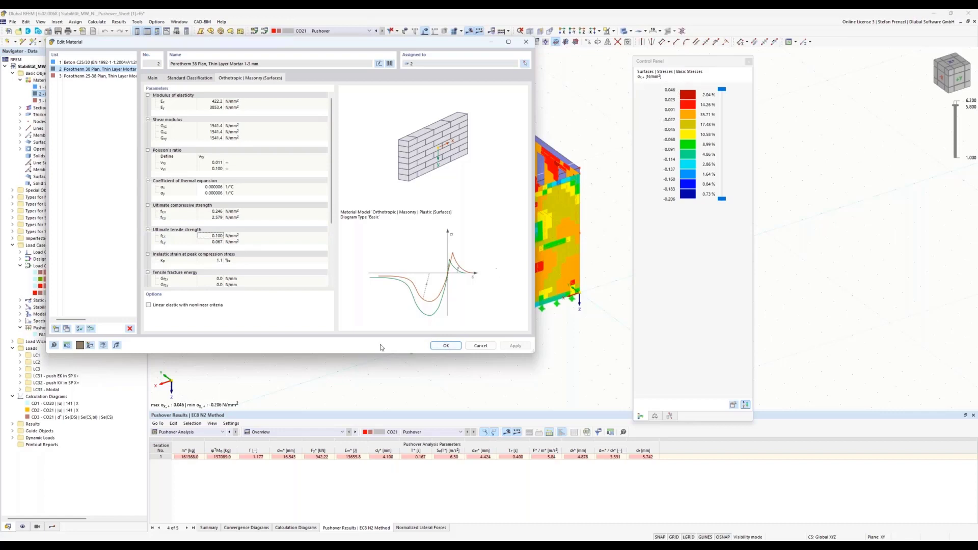
left_click(455, 345)
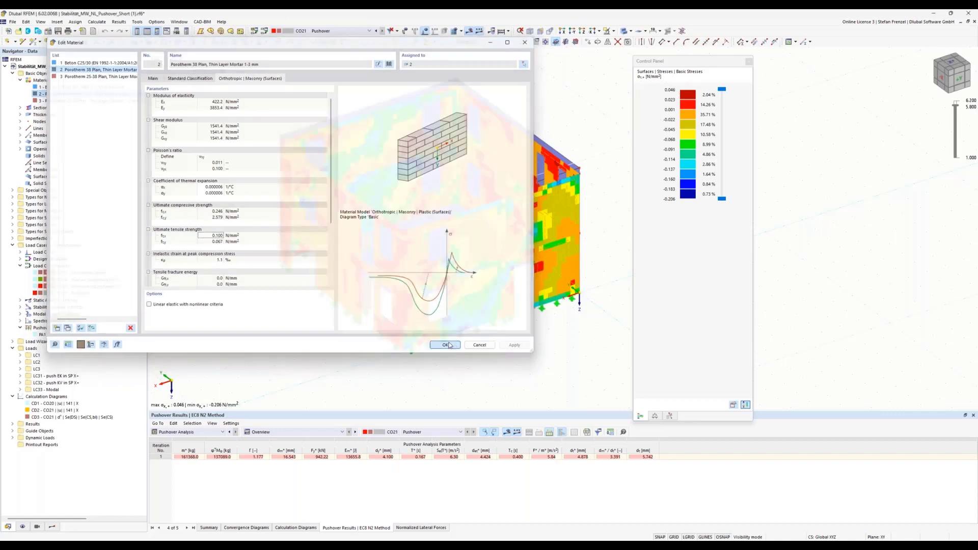
Display the basic axial stresses σy,+, σx,- and σy,- on the masonry walls one after another and compare their value ranges.
left_click(52, 526)
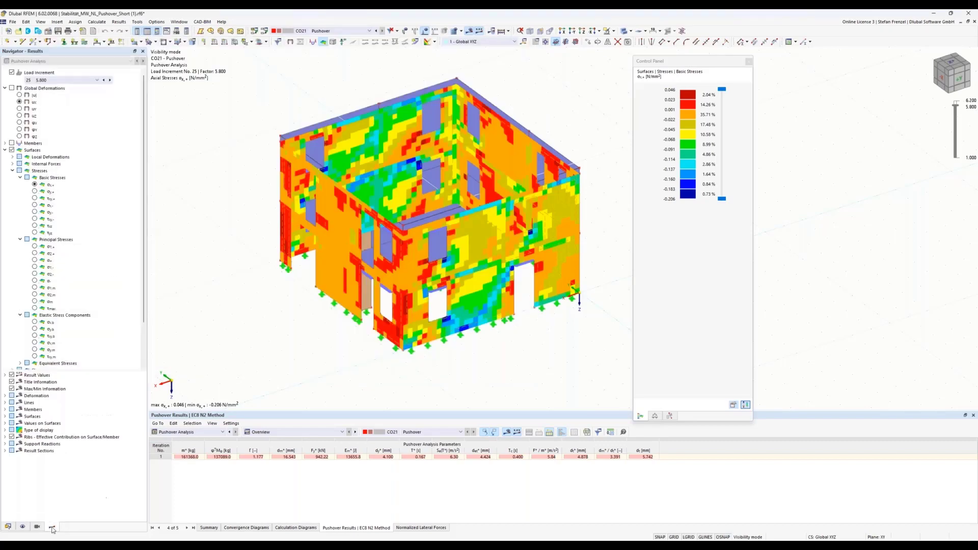
left_click(35, 192)
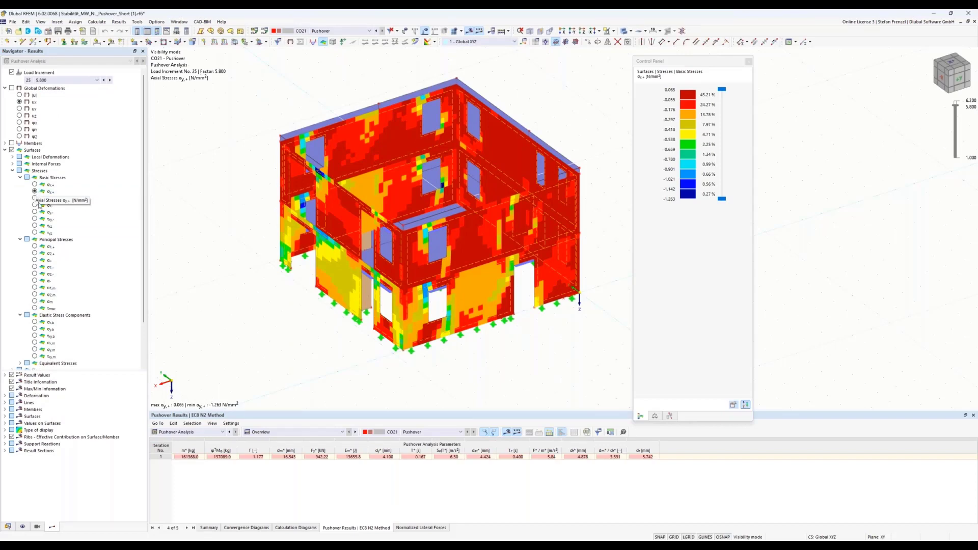
left_click(34, 207)
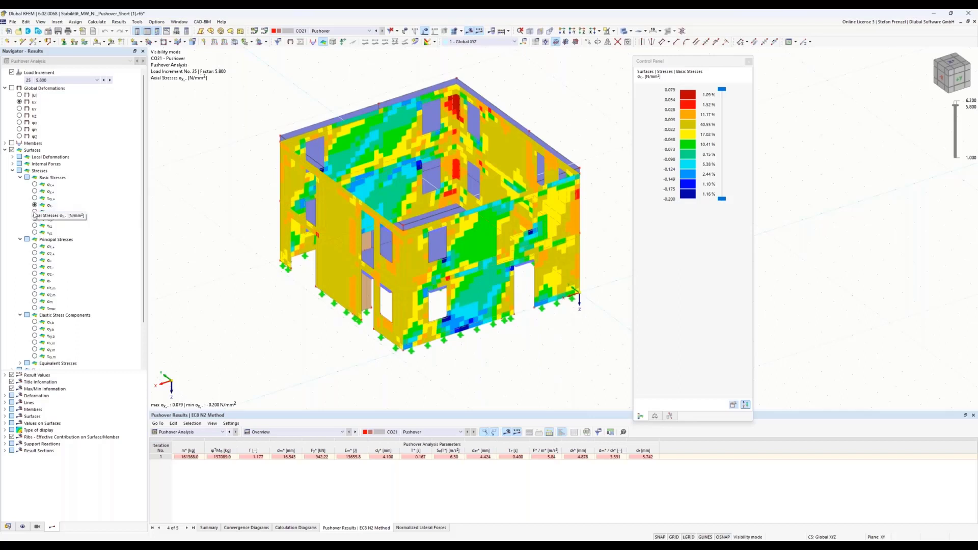
left_click(34, 212)
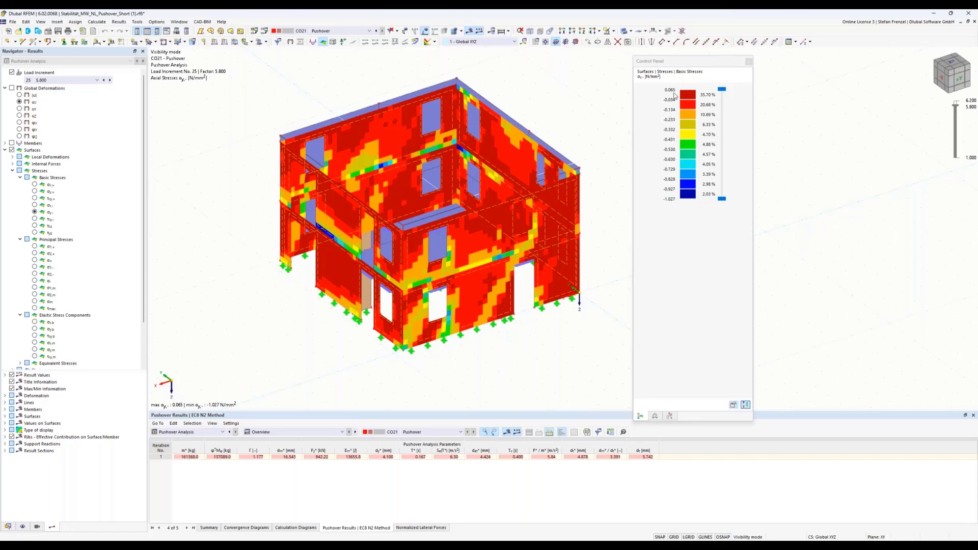
Switch back to the global deformations ux and select load increment 27 with factor 6.200.
left_click(11, 88)
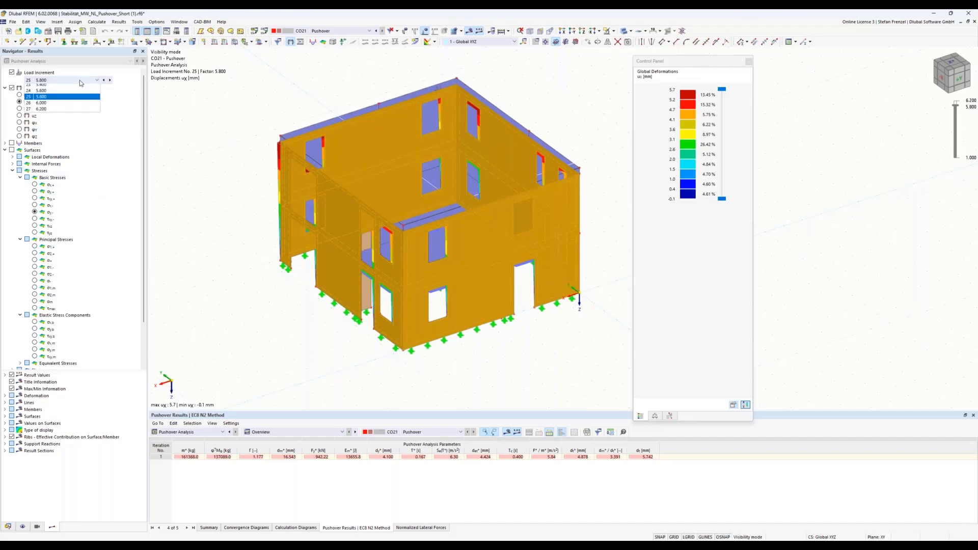
left_click(80, 80)
left_click(73, 245)
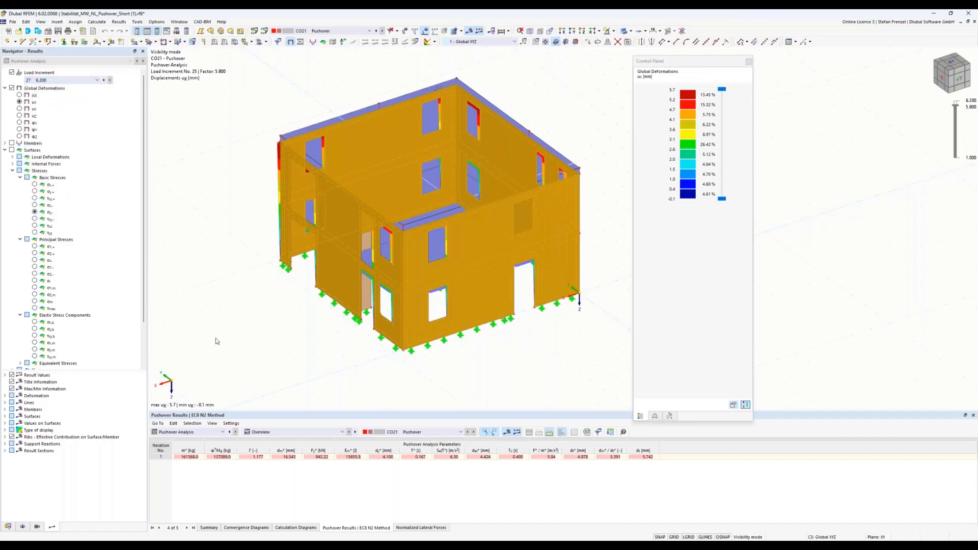
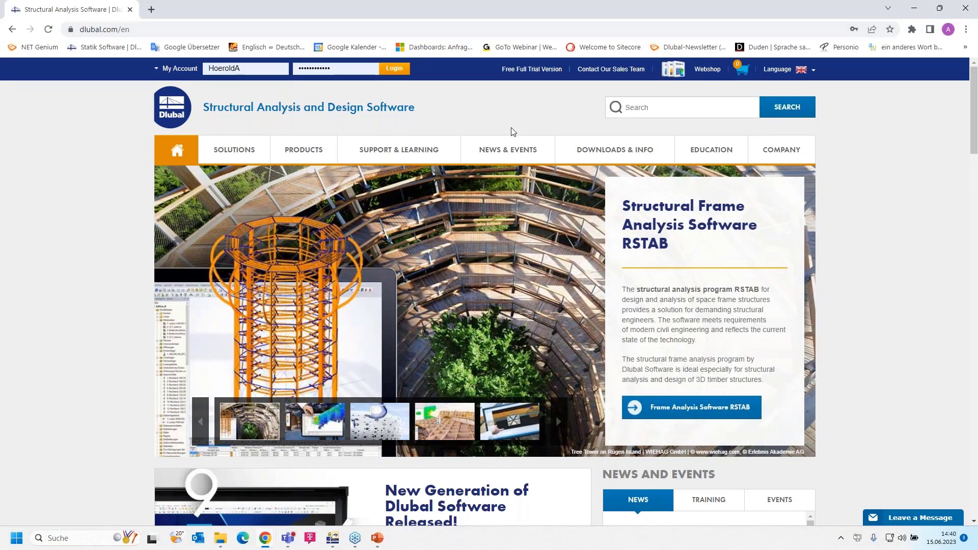
Open the Webinars page on the Dlubal website in the browser and look through the upcoming webinars.
mouse_move(500, 148)
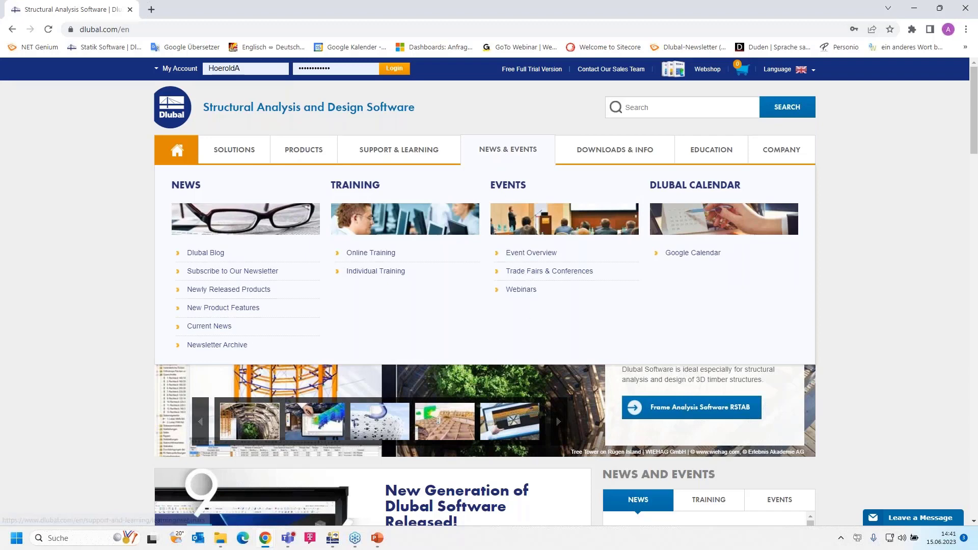
left_click(521, 290)
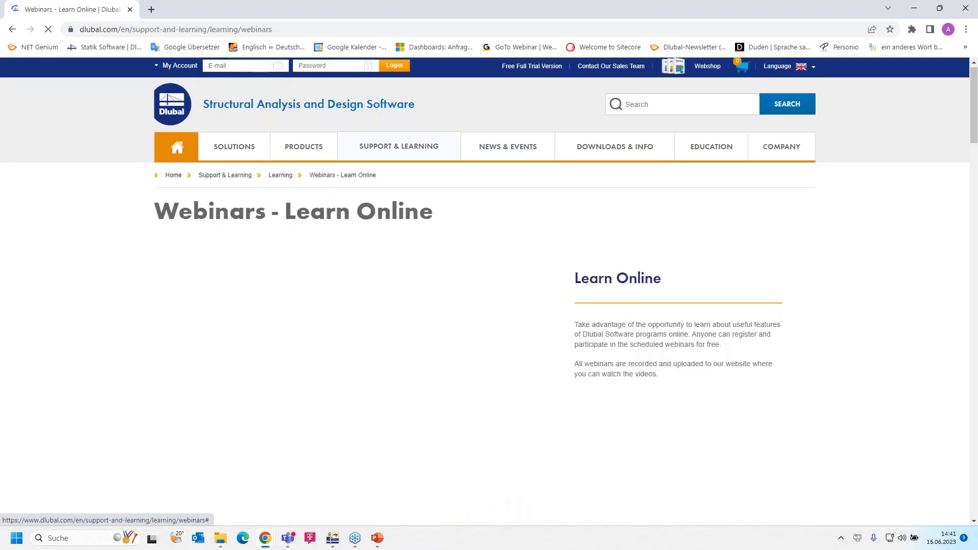
scroll(522, 292, "down", 10)
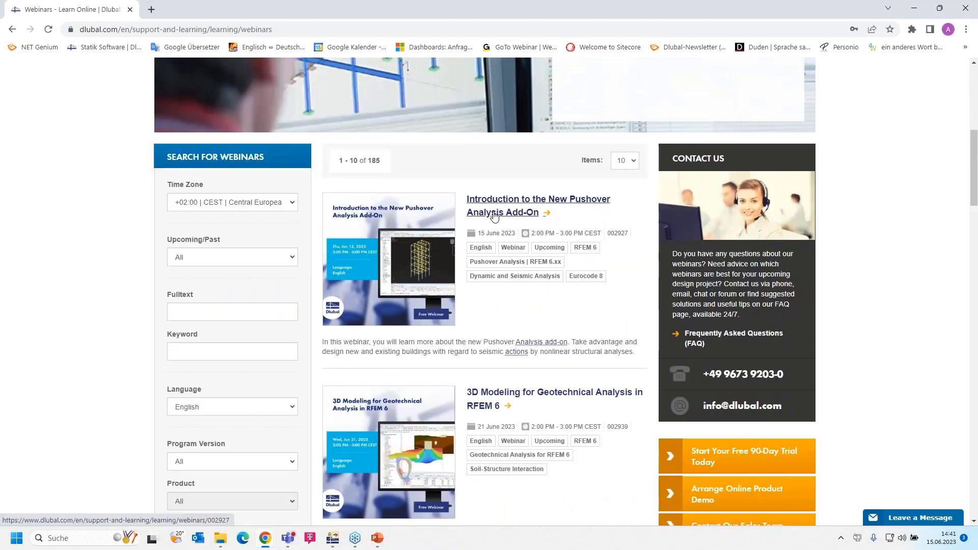
scroll(508, 240, "down", 2)
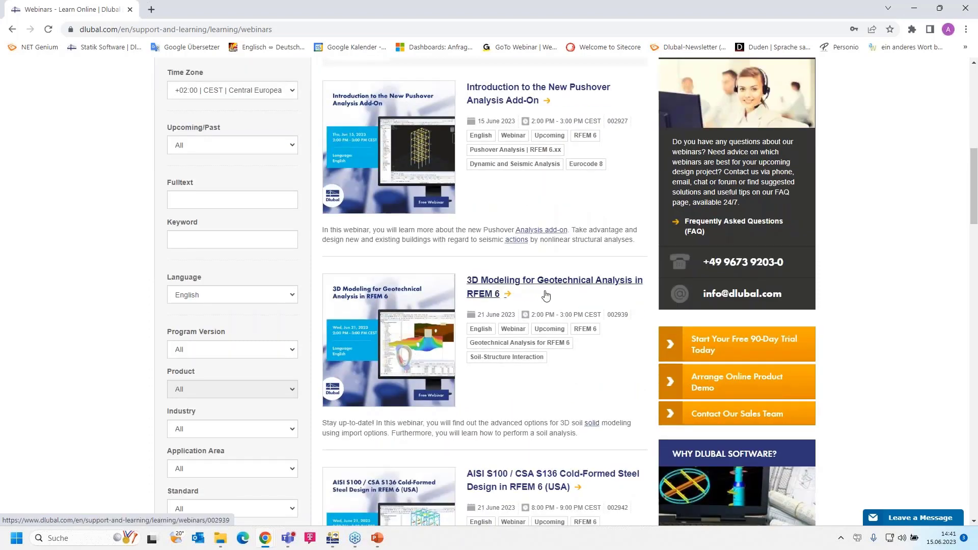
scroll(546, 296, "down", 1)
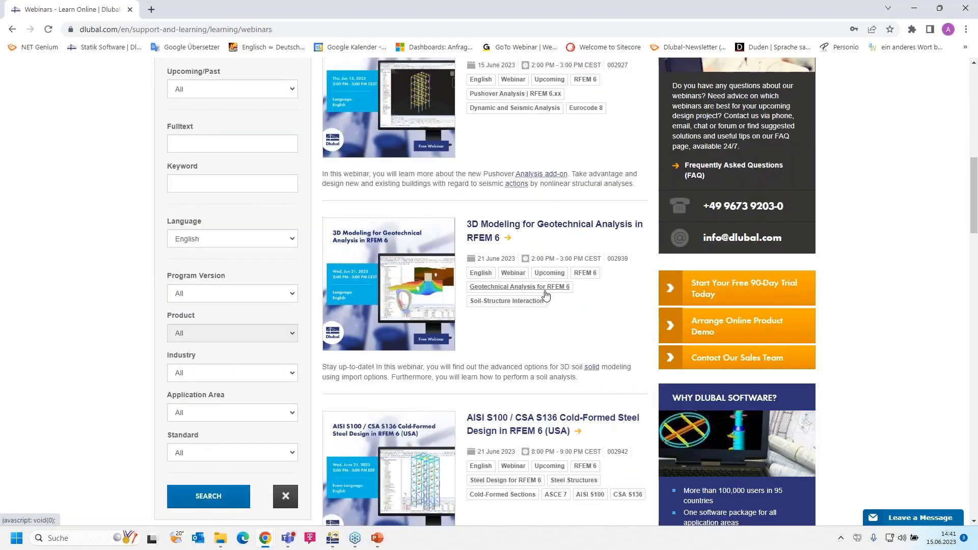
scroll(546, 295, "down", 2)
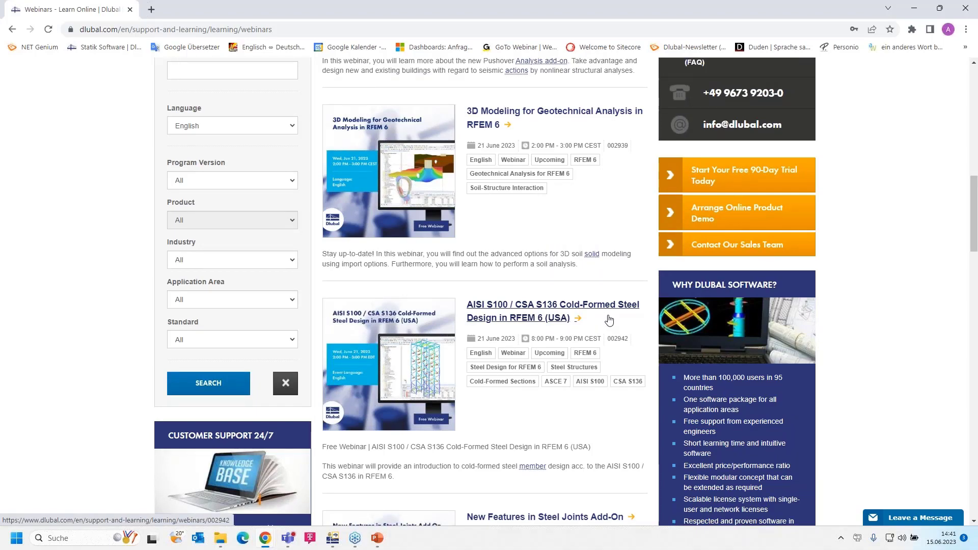
scroll(609, 320, "down", 5)
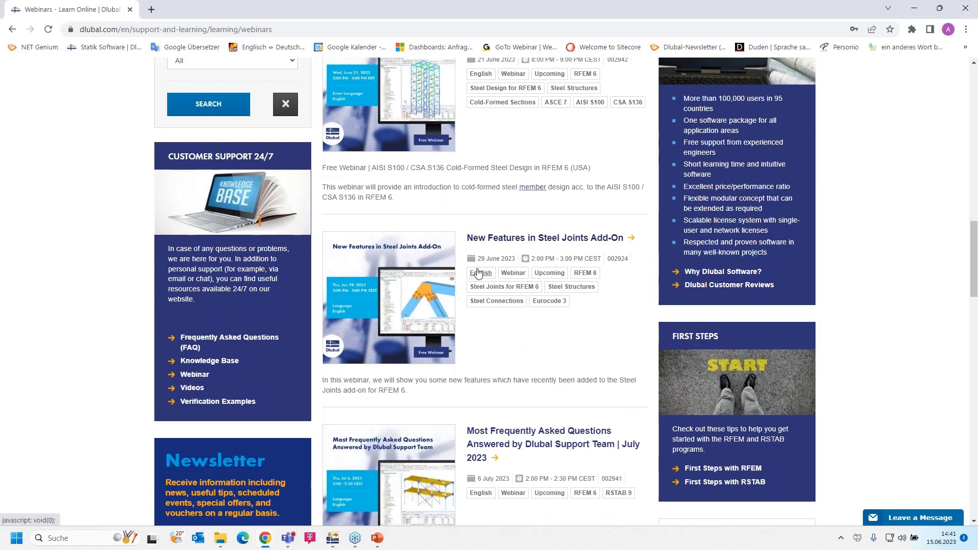
scroll(508, 273, "down", 3)
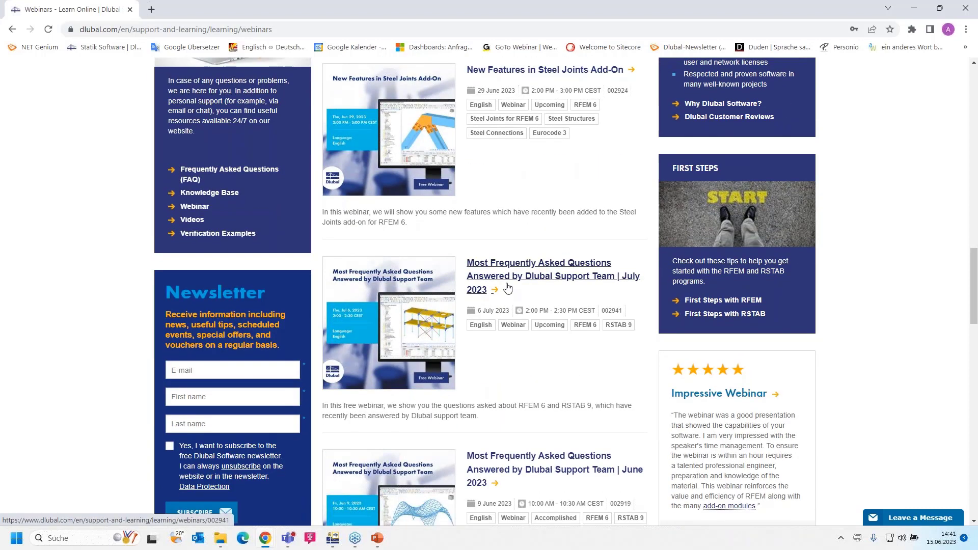
Open the page of the "Introduction to the New Pushover Analysis Add-On" webinar from the webinar list.
scroll(508, 289, "up", 10)
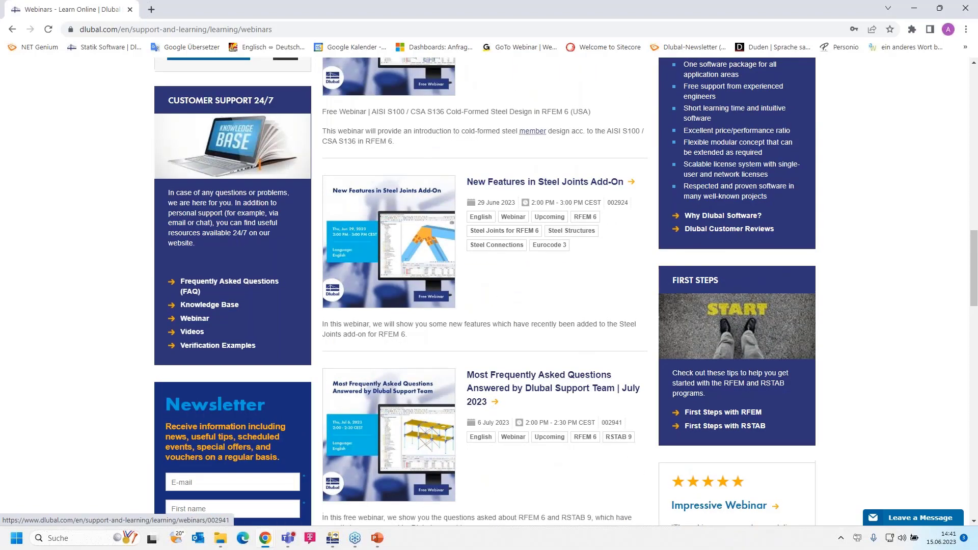
scroll(501, 305, "up", 3)
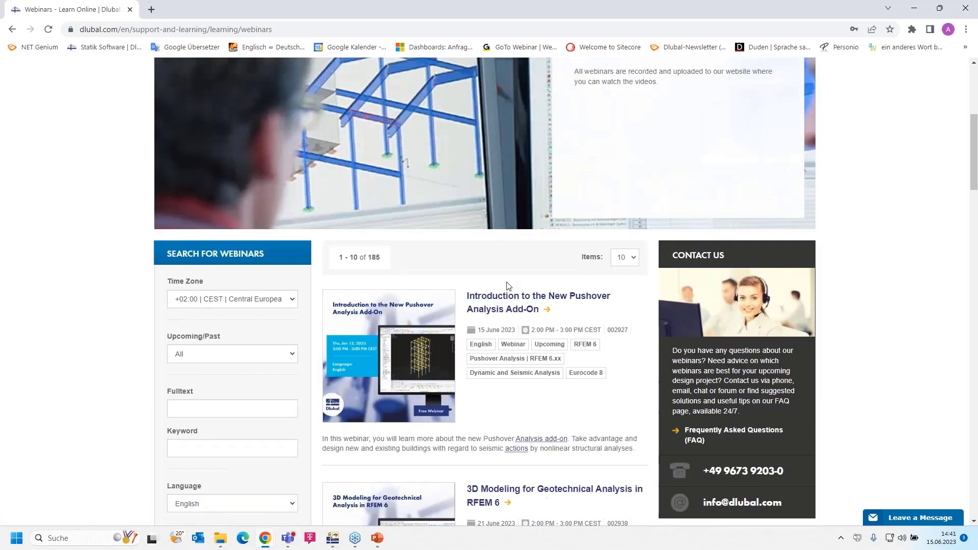
left_click(500, 315)
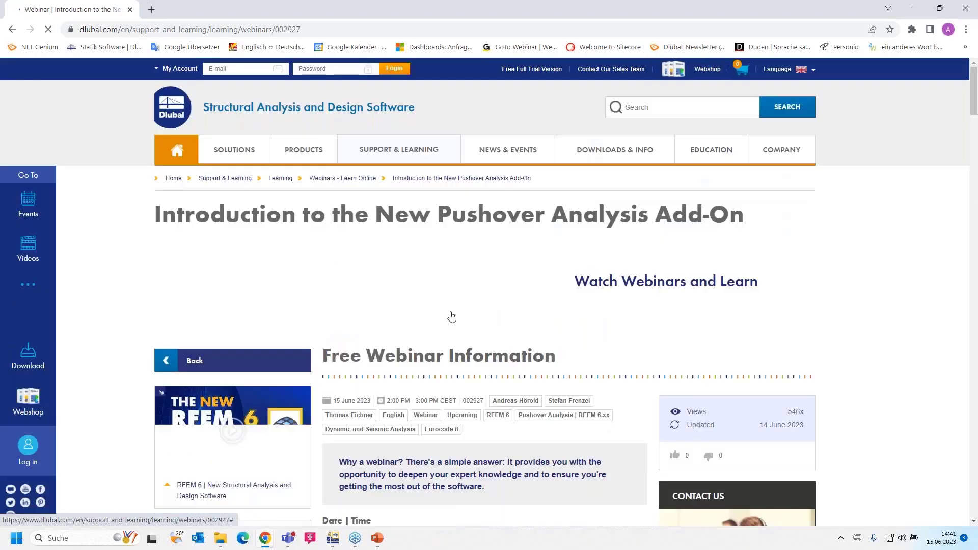
Look through the webinar page's description, presentation slides download, related links, comment section, videos and models to download, ending back at the page heading.
scroll(488, 278, "down", 2)
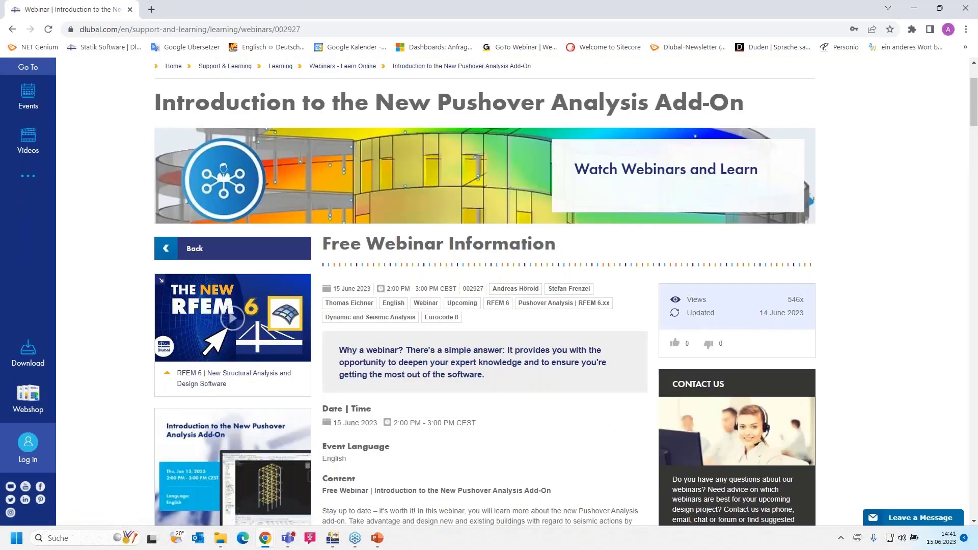
scroll(441, 320, "down", 1)
scroll(489, 290, "down", 2)
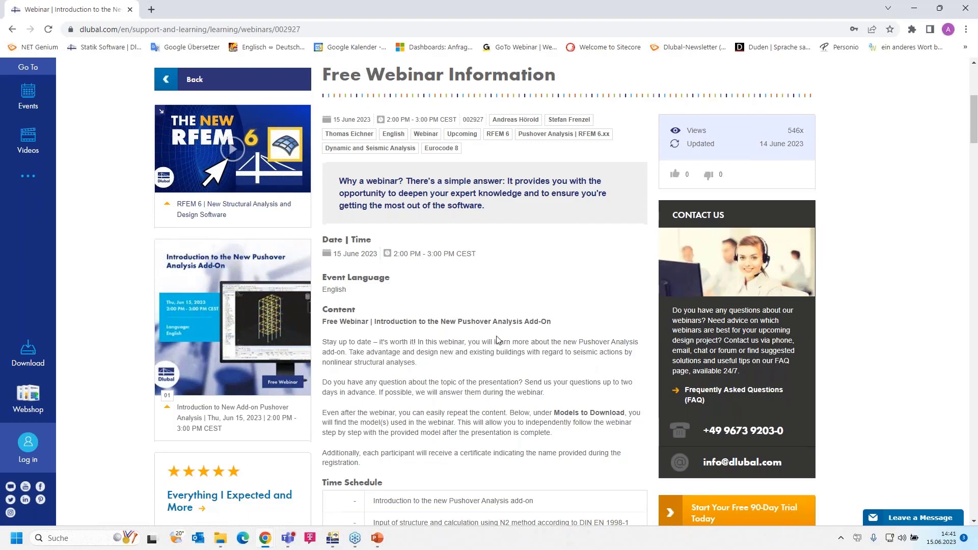
scroll(496, 331, "down", 2)
scroll(494, 309, "down", 10)
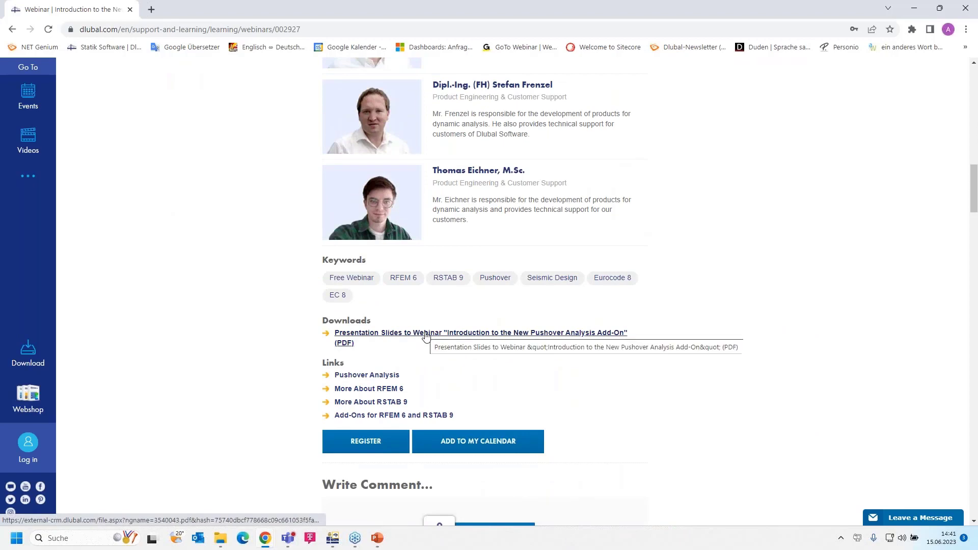
scroll(433, 334, "down", 4)
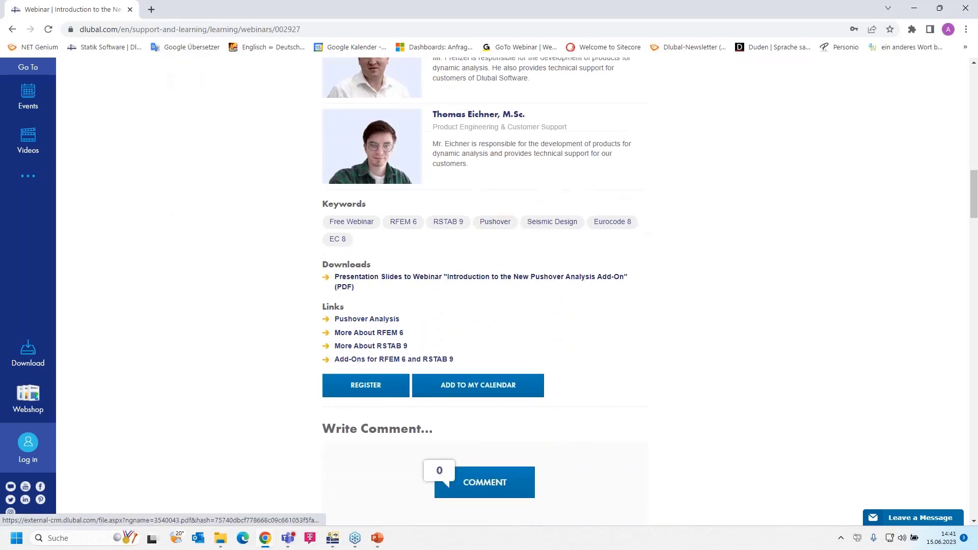
scroll(448, 321, "down", 15)
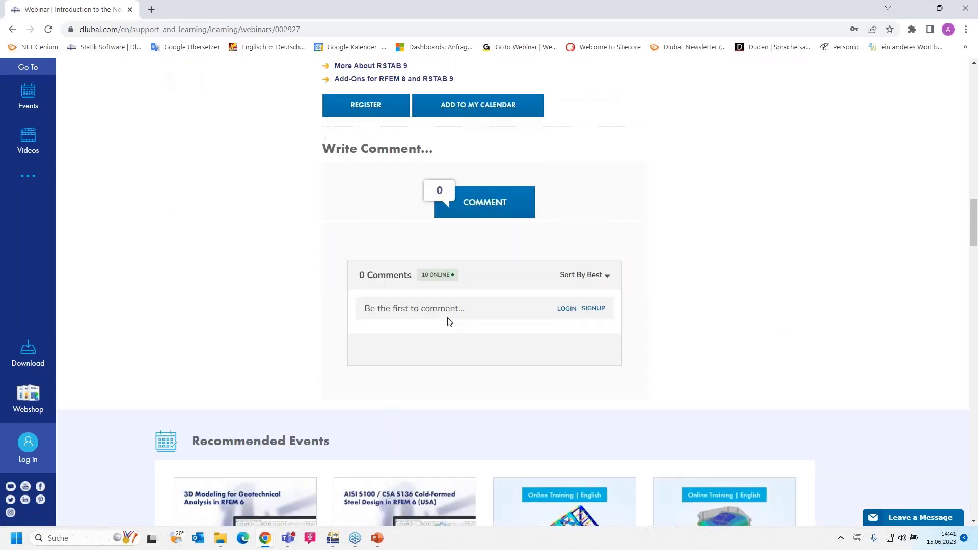
scroll(449, 322, "down", 1)
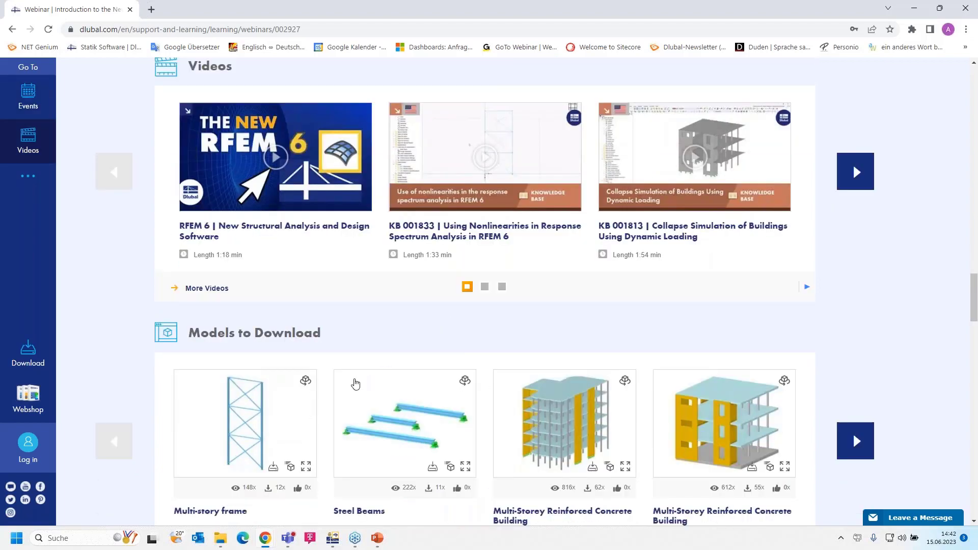
scroll(355, 383, "up", 20)
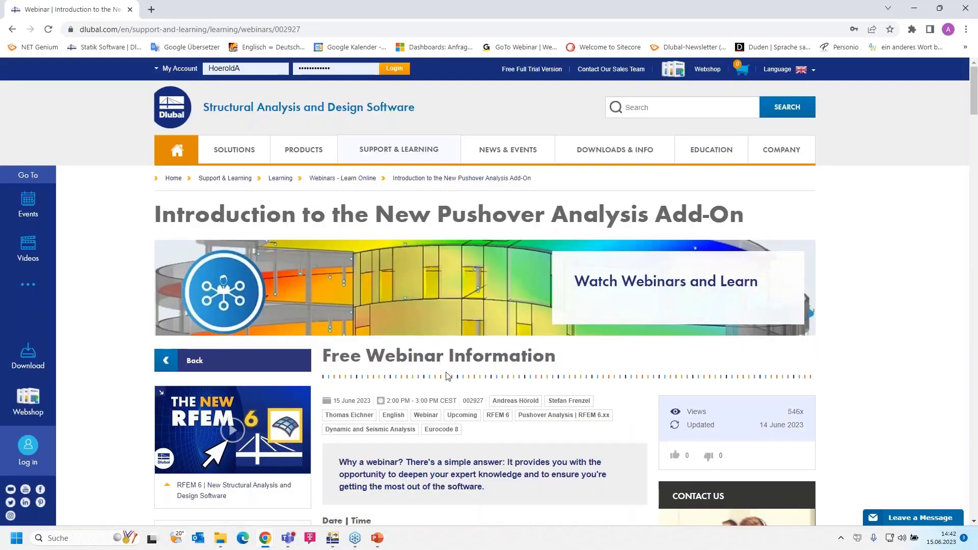